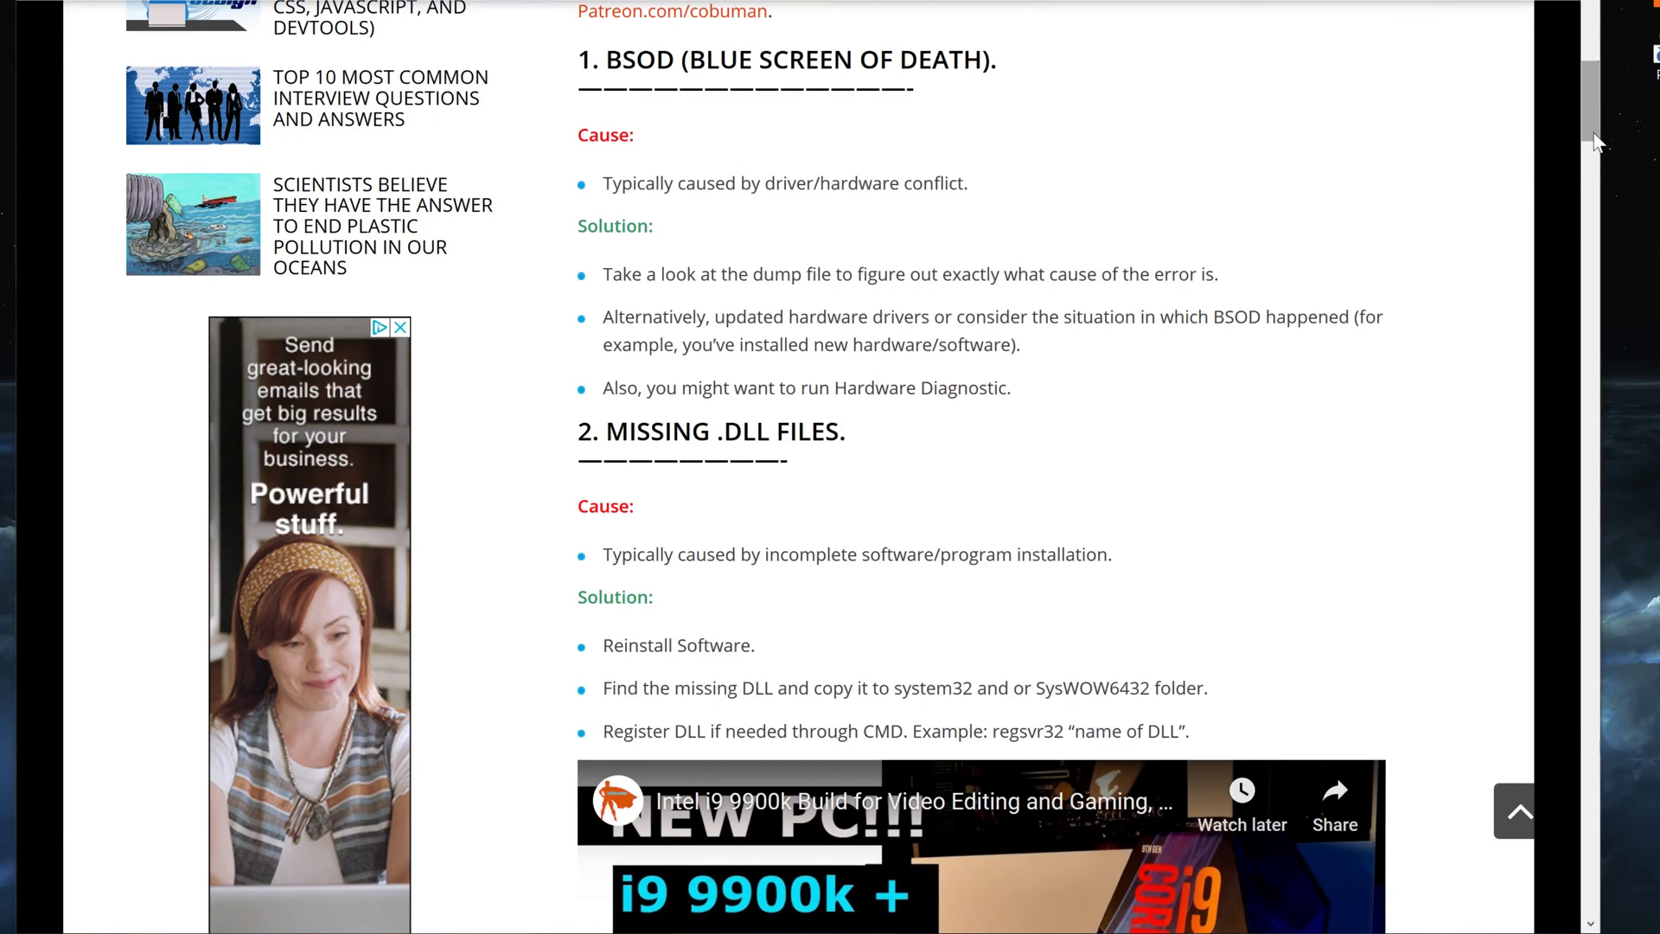
Scroll to section 3 of the article and select its heading
{"action": "left_click_drag", "start_coordinate": [1596, 141], "coordinate": [1576, 246]}
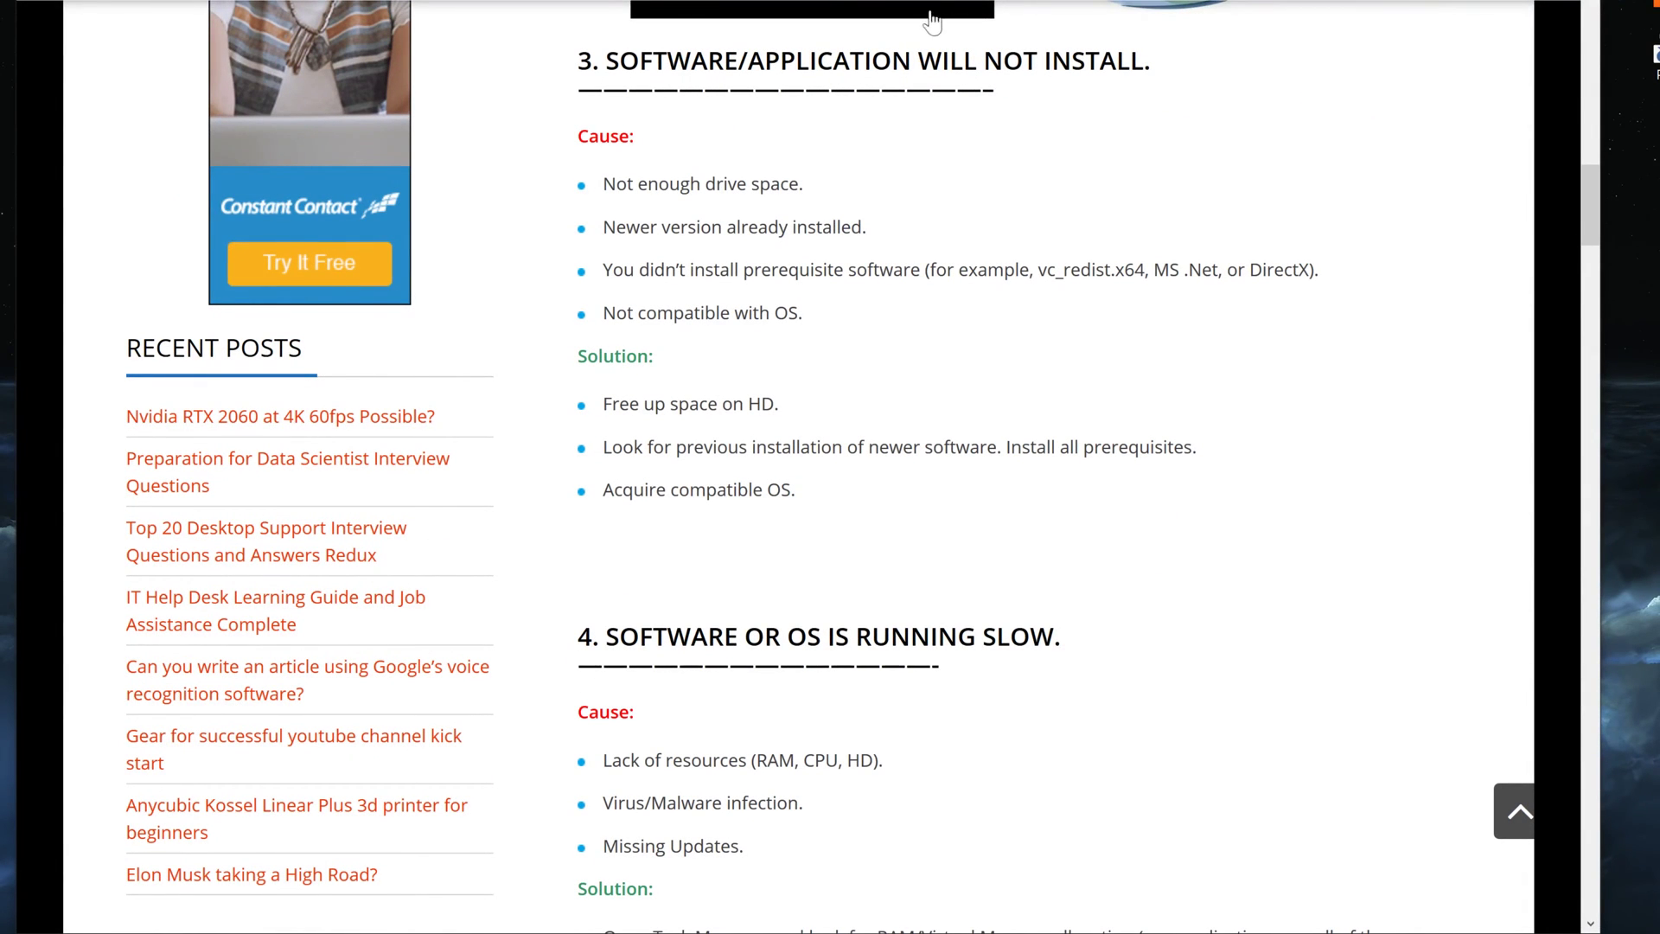
{"action": "left_click_drag", "start_coordinate": [619, 60], "coordinate": [1167, 67]}
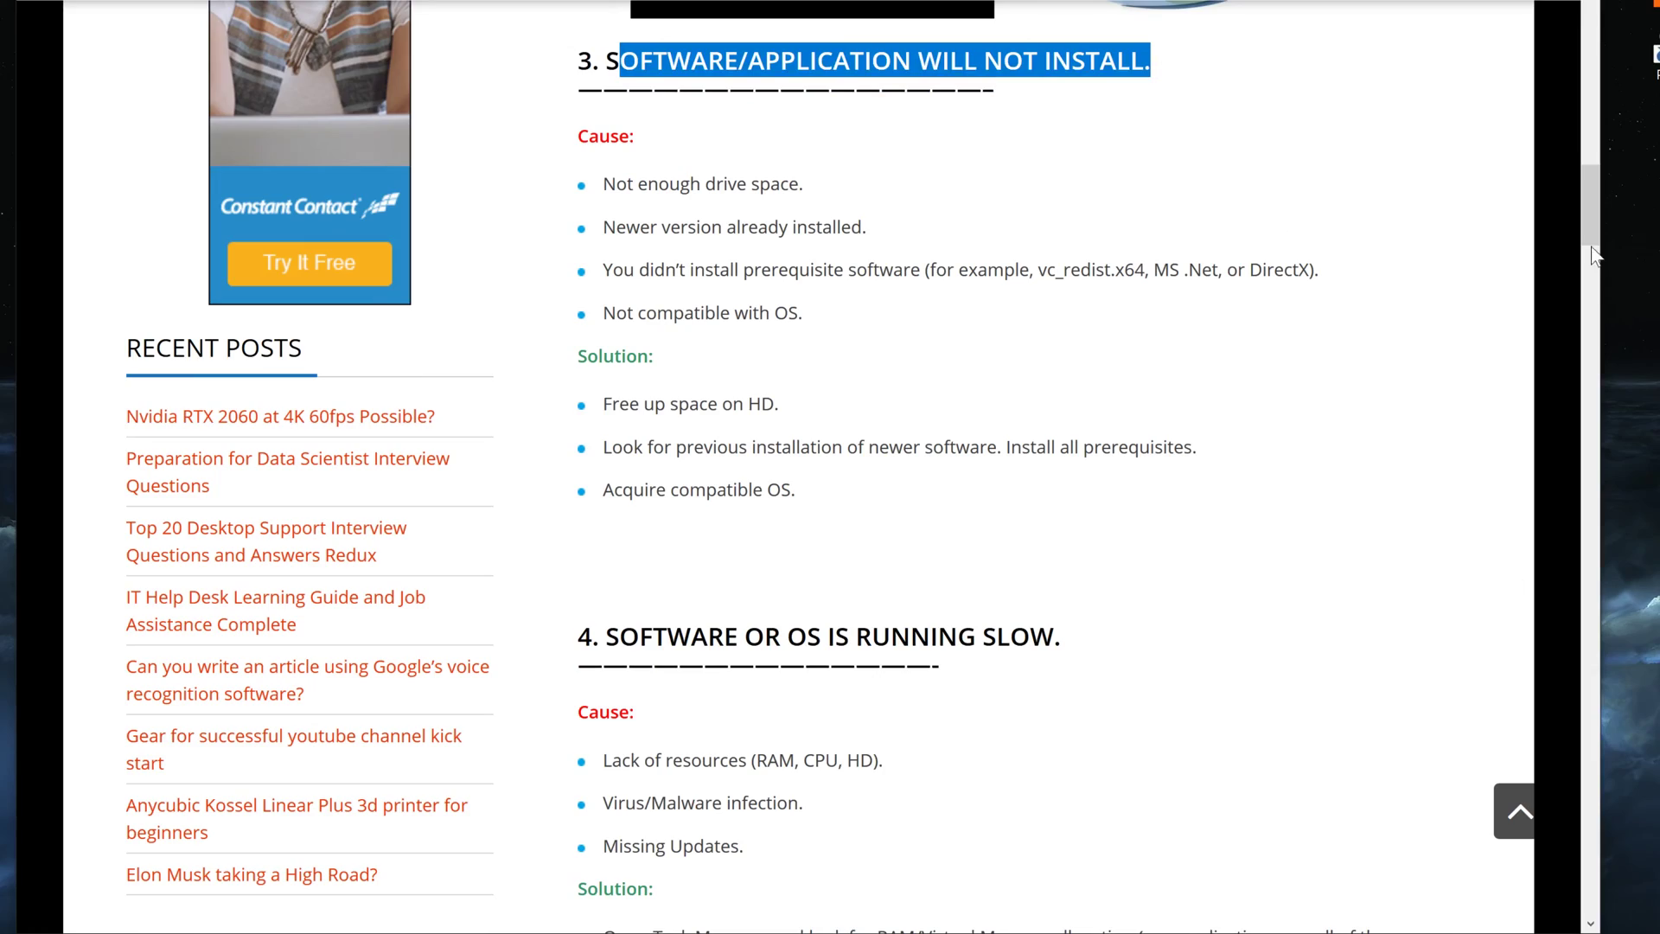
{"action": "left_click_drag", "start_coordinate": [1591, 242], "coordinate": [1598, 78]}
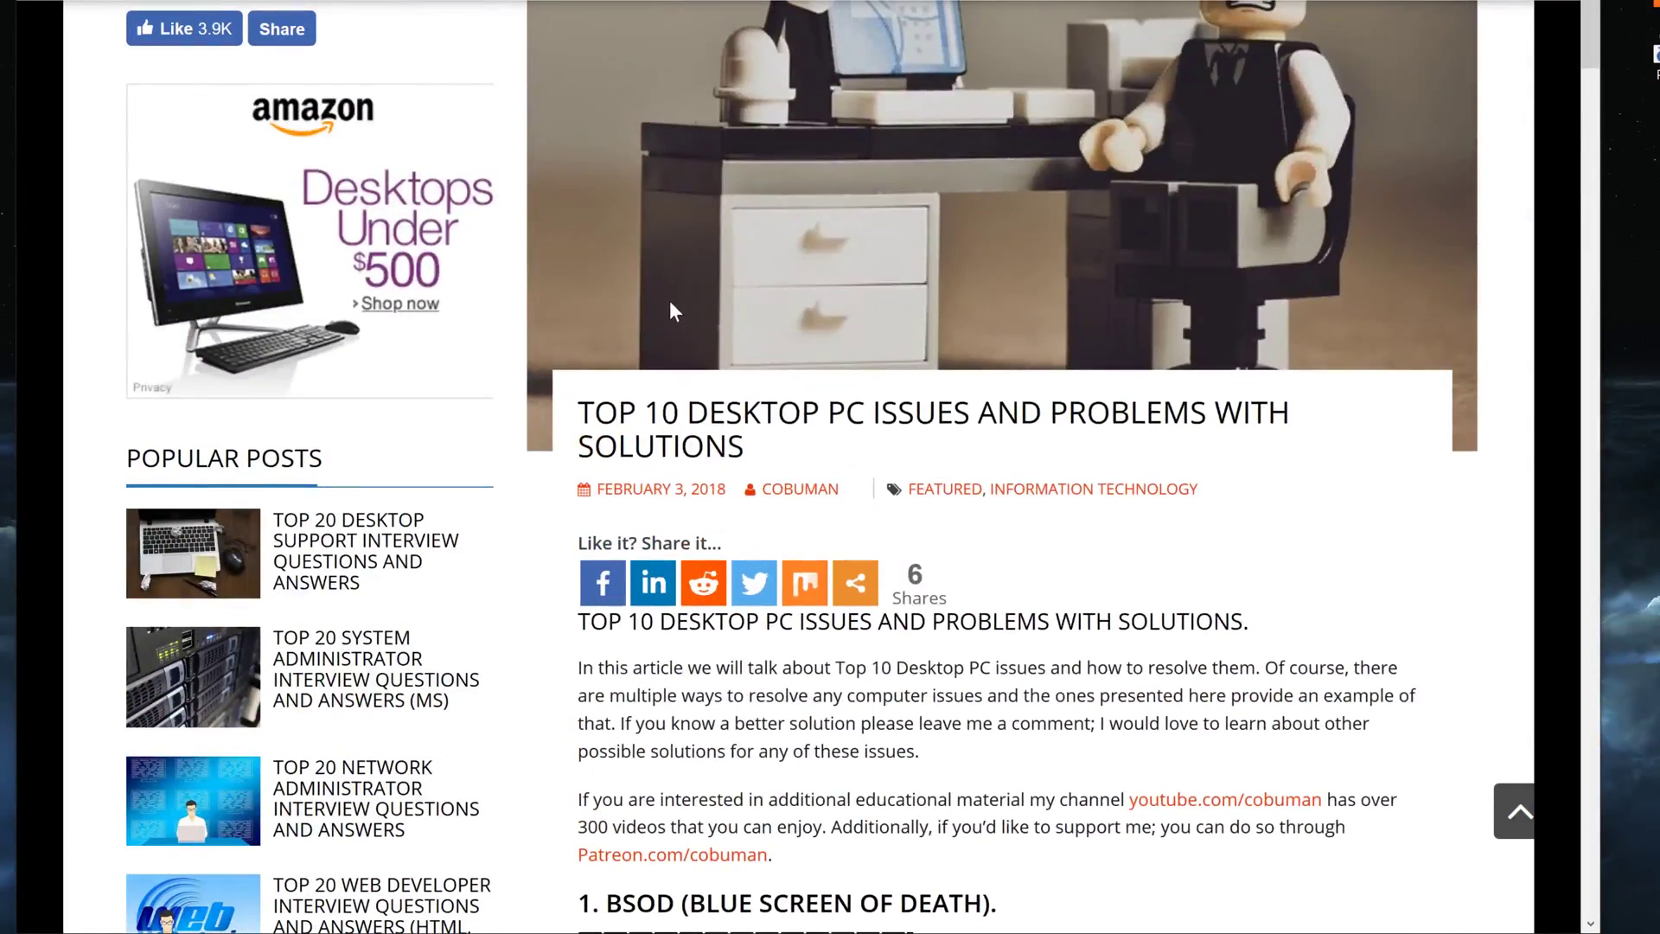
{"action": "scroll", "coordinate": [1003, 467], "scroll_direction": "up", "scroll_amount": 2}
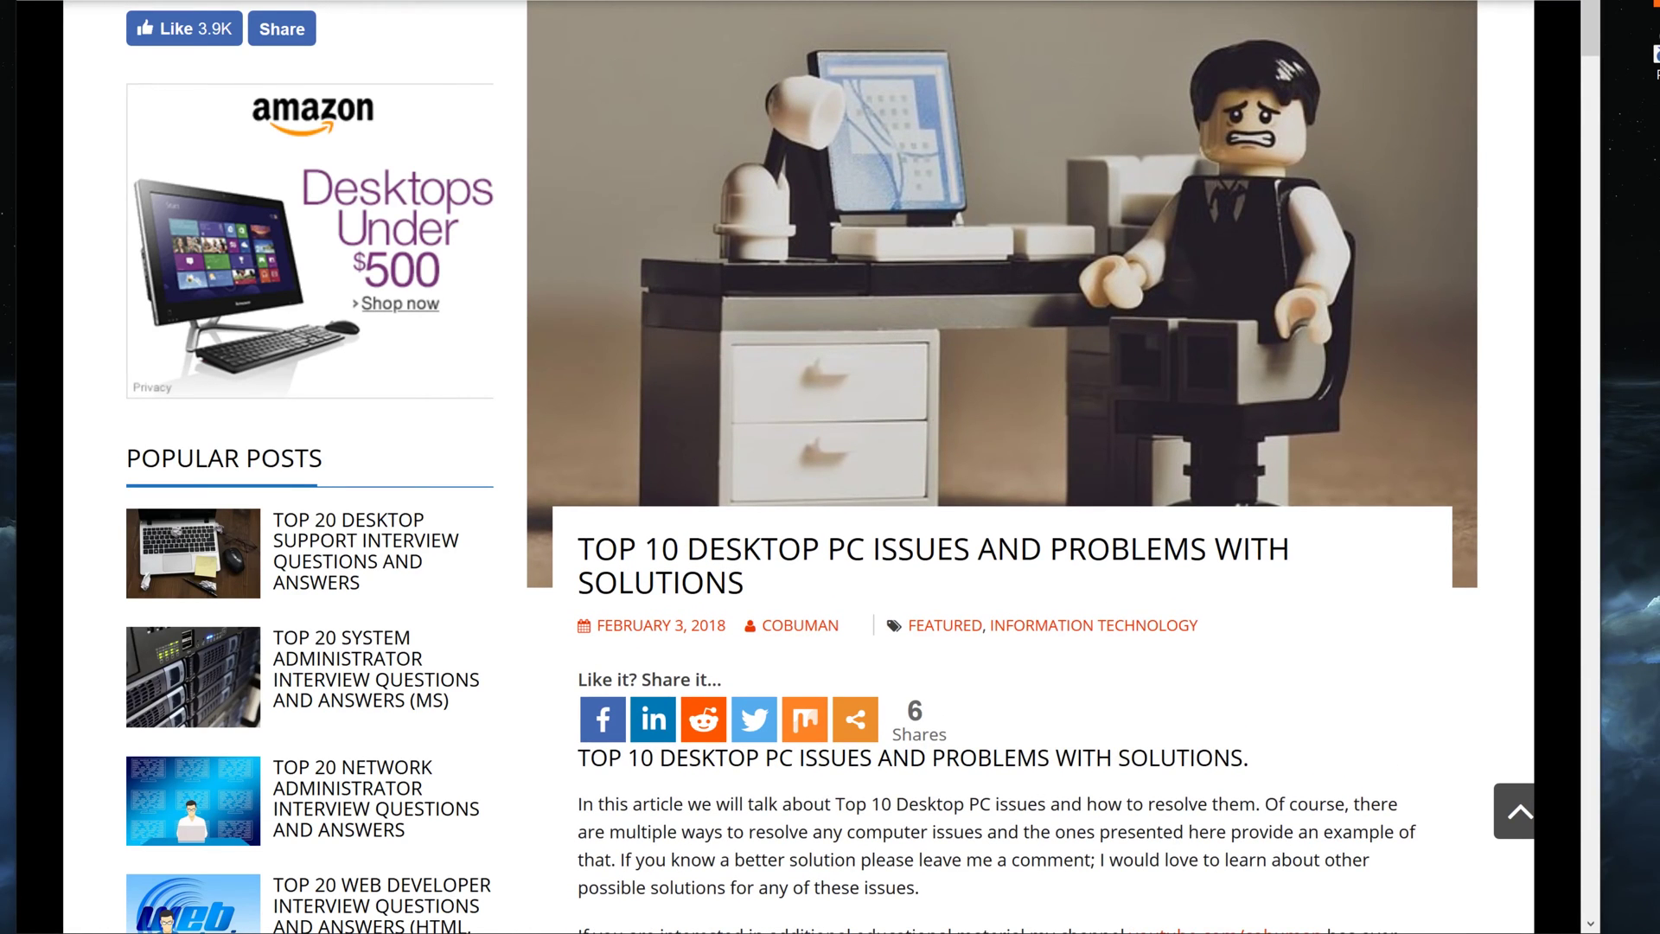
{"action": "scroll", "coordinate": [736, 554], "scroll_direction": "down", "scroll_amount": 10}
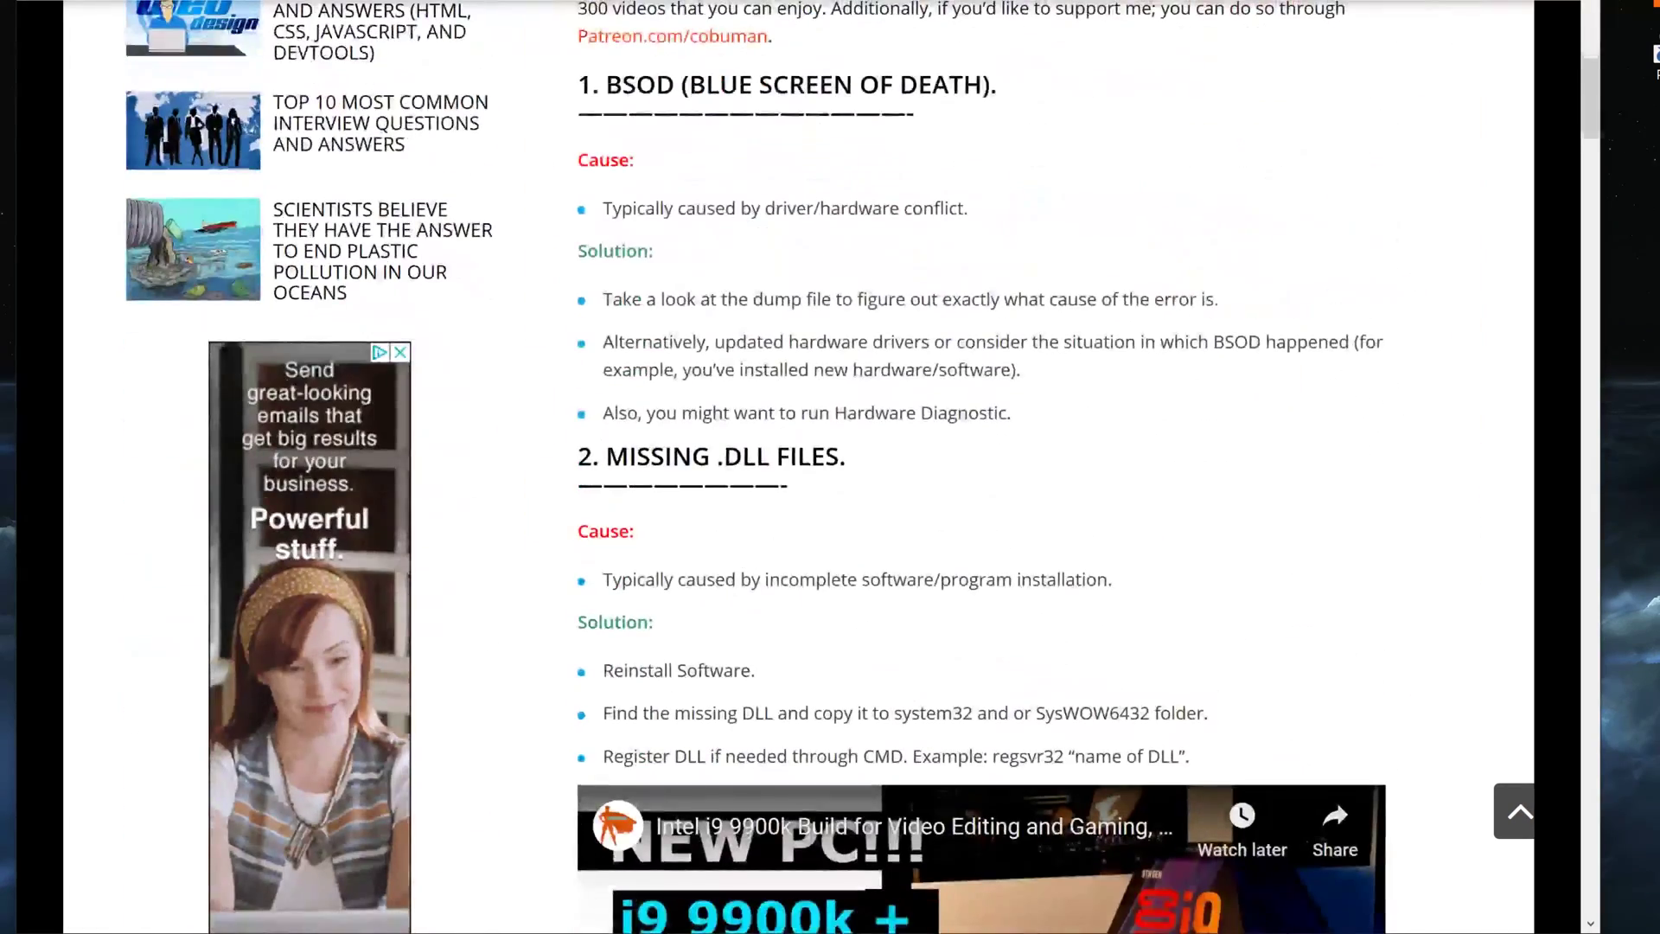
{"action": "scroll", "coordinate": [900, 594], "scroll_direction": "down", "scroll_amount": 10}
{"action": "scroll", "coordinate": [901, 600], "scroll_direction": "down", "scroll_amount": 3}
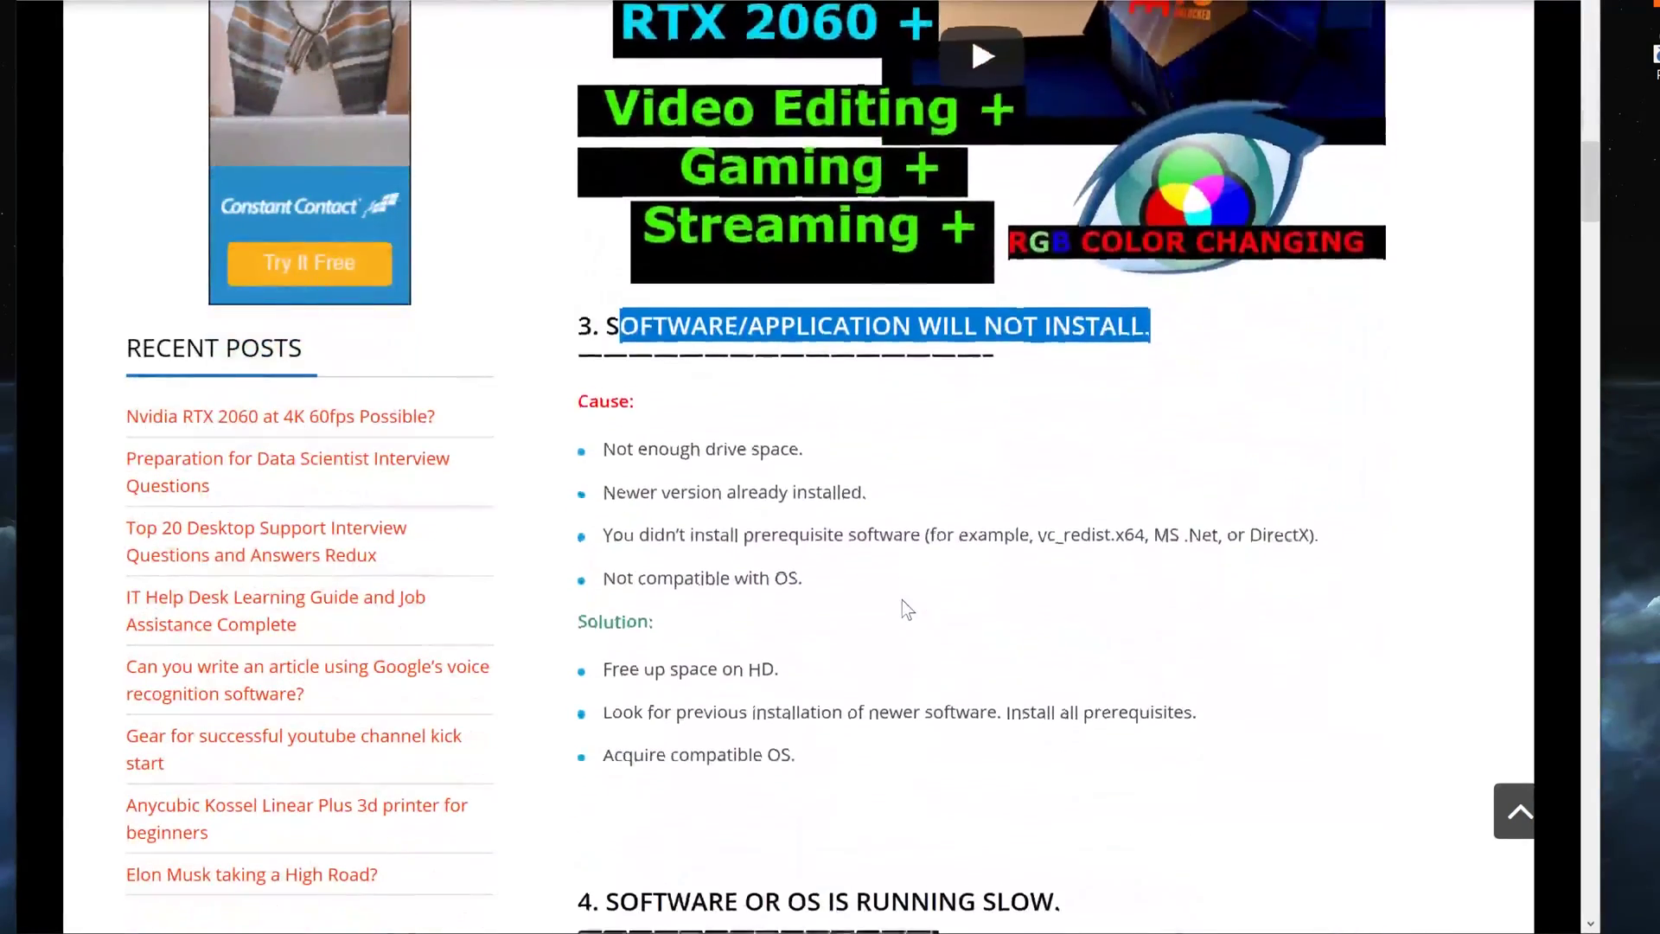
Reselect the whole section 3 heading, then highlight the first cause, 'Not enough drive space'
{"action": "left_click", "coordinate": [695, 192]}
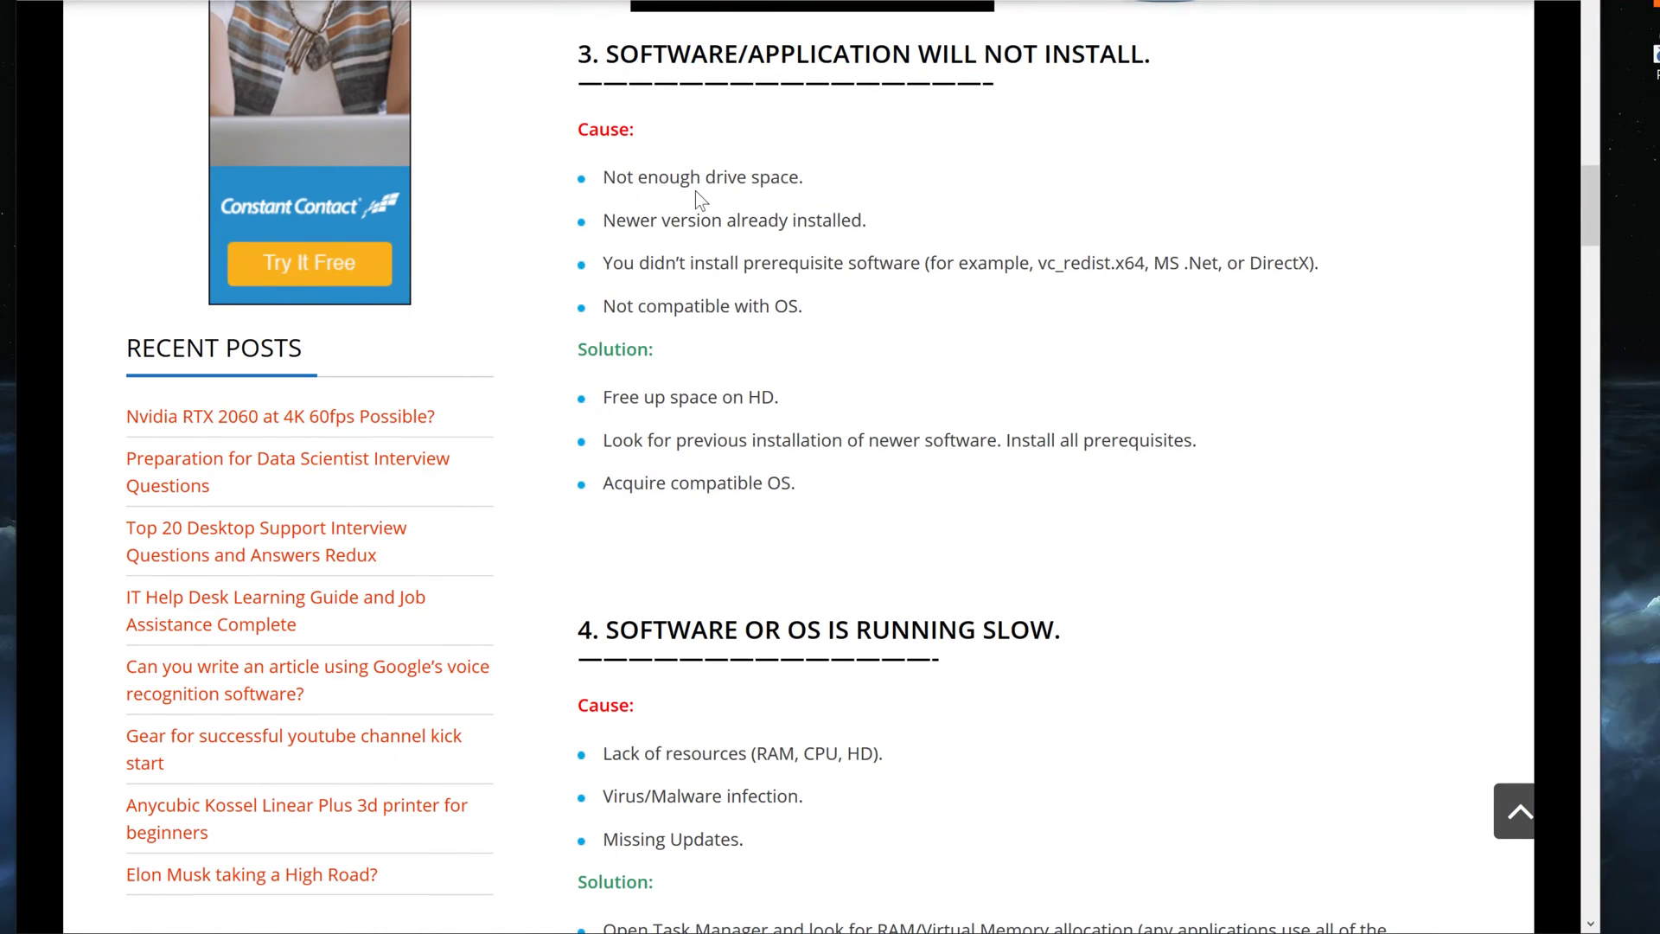
{"action": "left_click_drag", "start_coordinate": [580, 58], "coordinate": [1164, 64]}
{"action": "left_click", "coordinate": [1167, 59]}
{"action": "left_click_drag", "start_coordinate": [572, 177], "coordinate": [813, 186]}
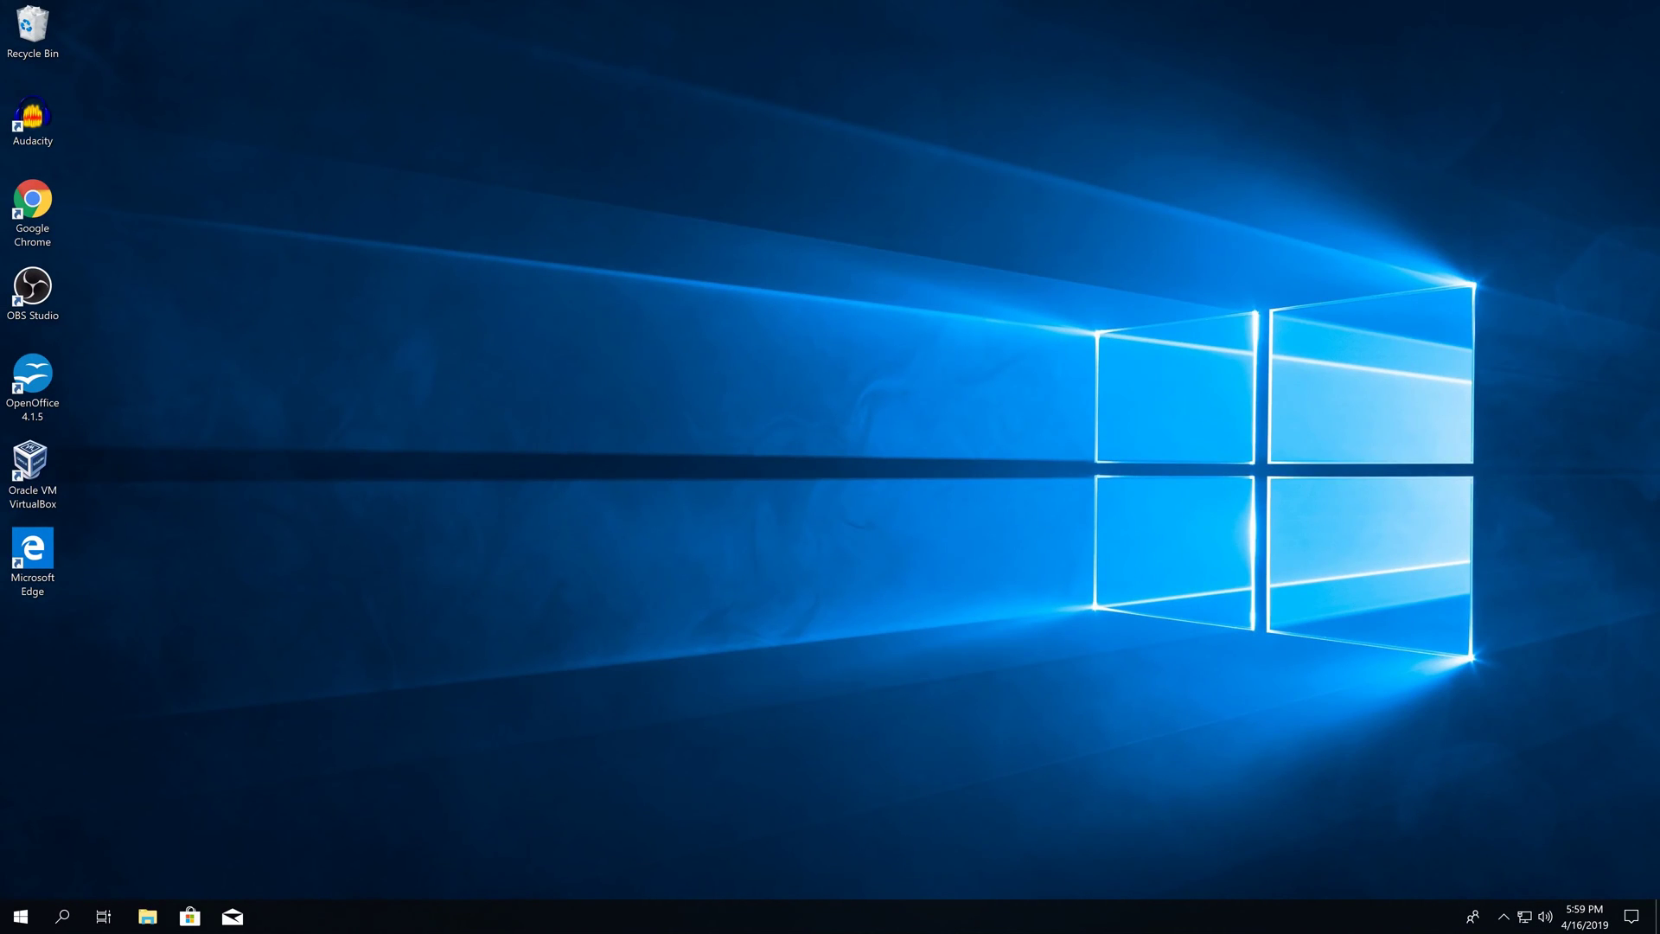
In File Explorer's This PC, select Local Disk (C:), showing 40.4 GB free of 118 GB
{"action": "left_click", "coordinate": [148, 916]}
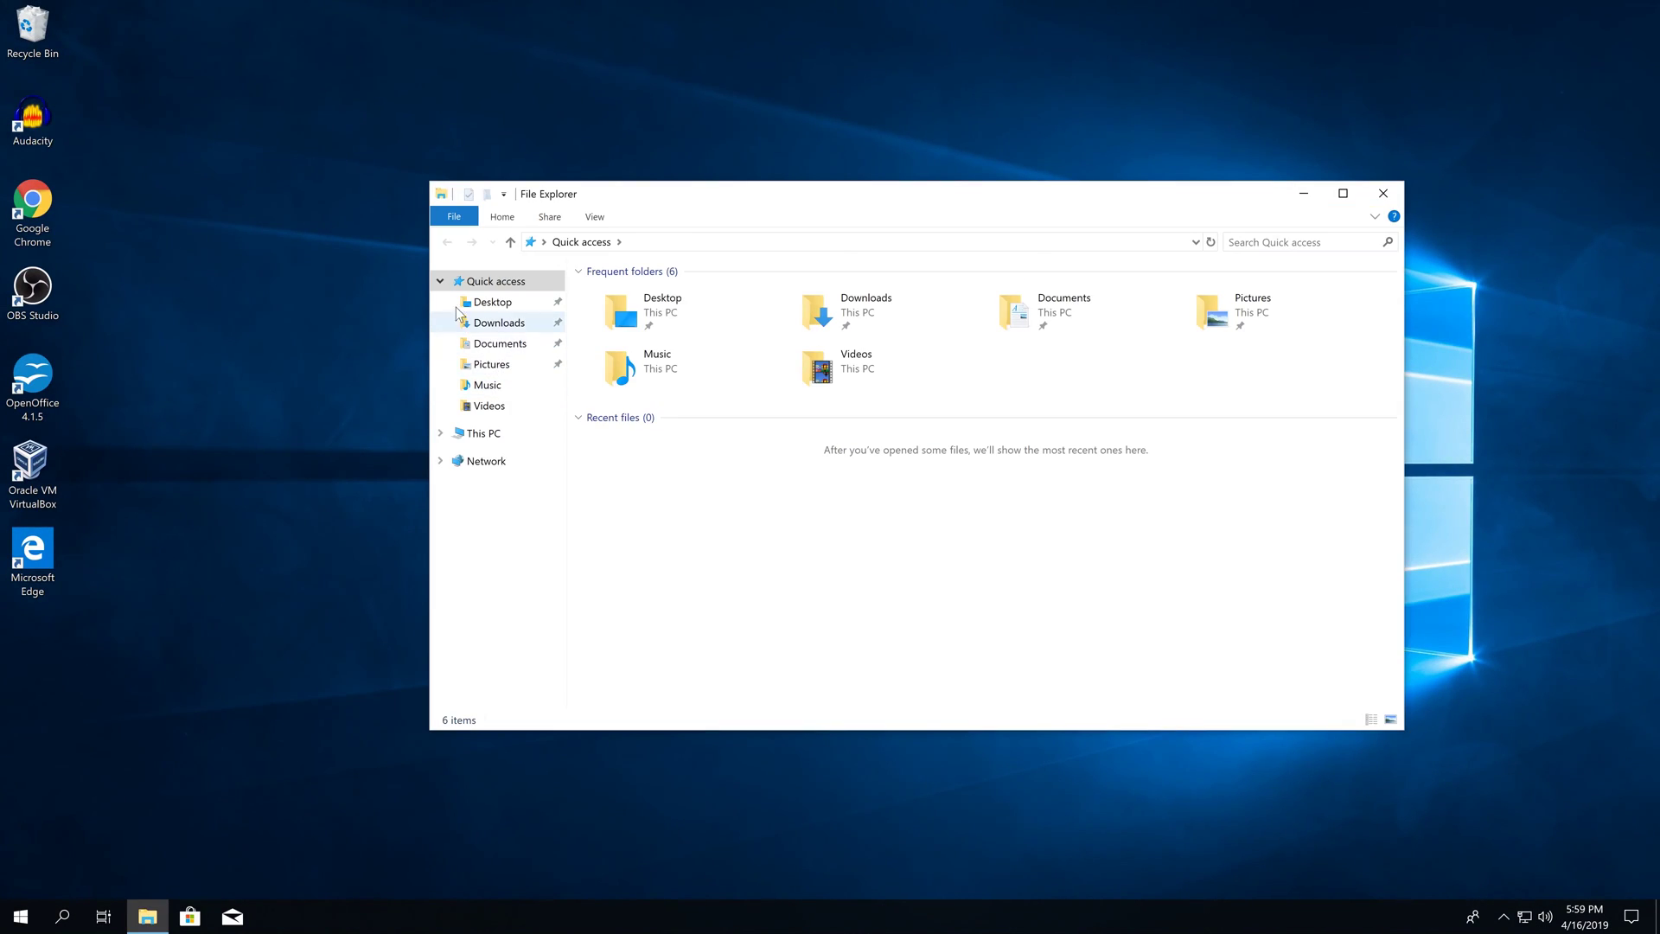
{"action": "left_click", "coordinate": [507, 434]}
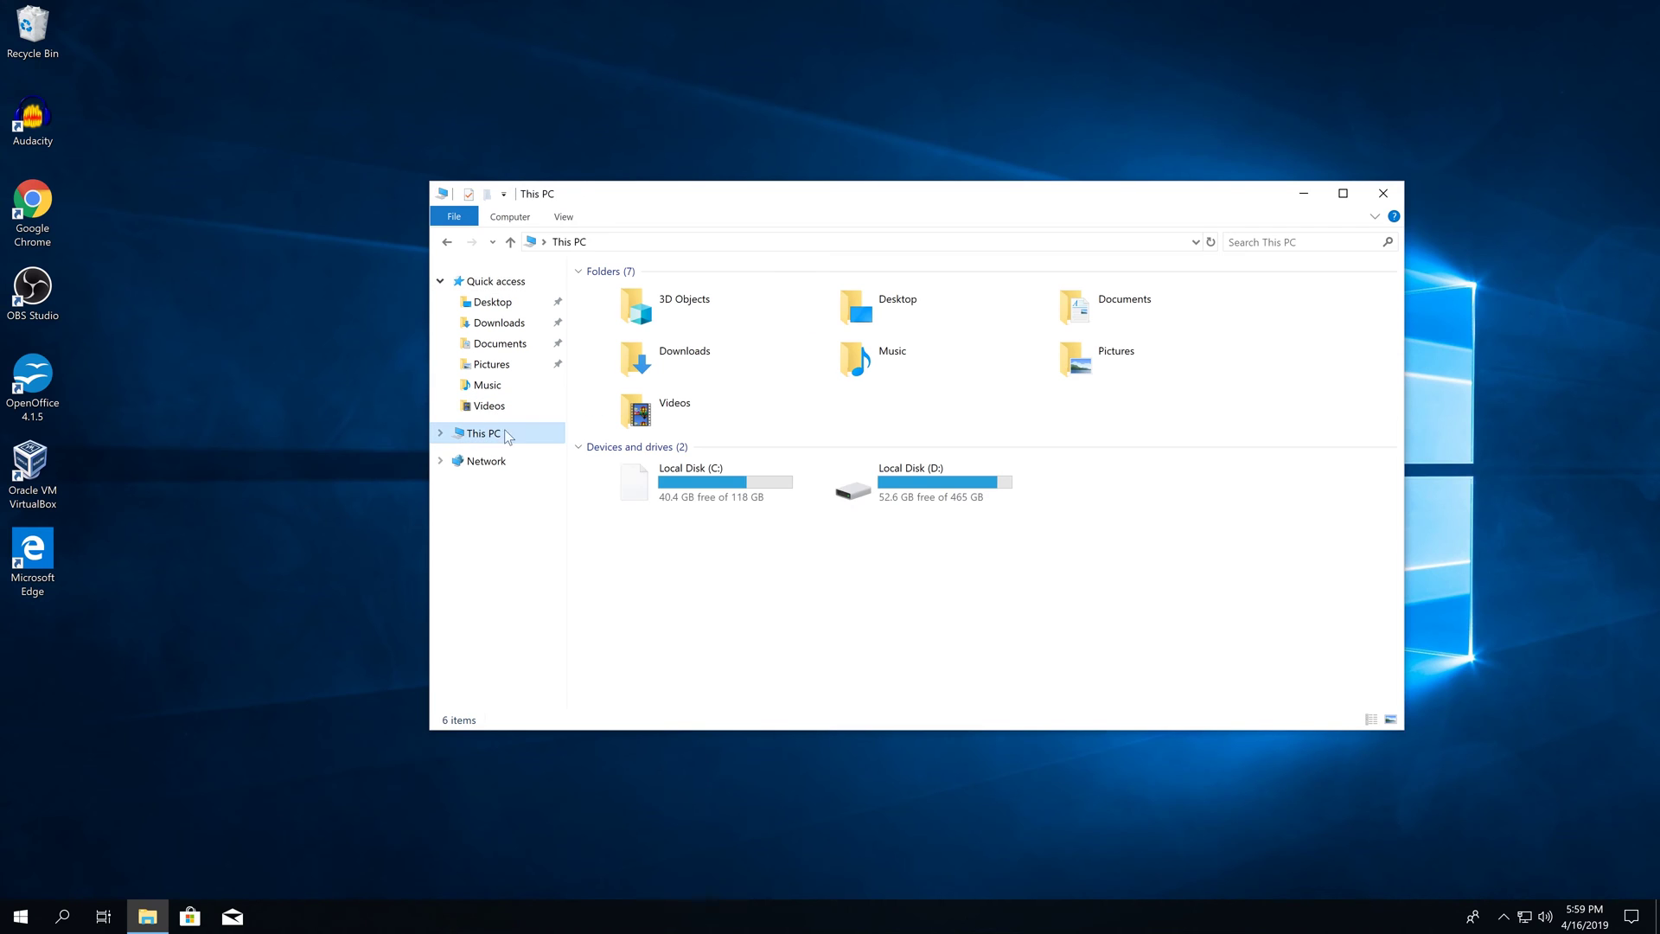
{"action": "left_click", "coordinate": [714, 489]}
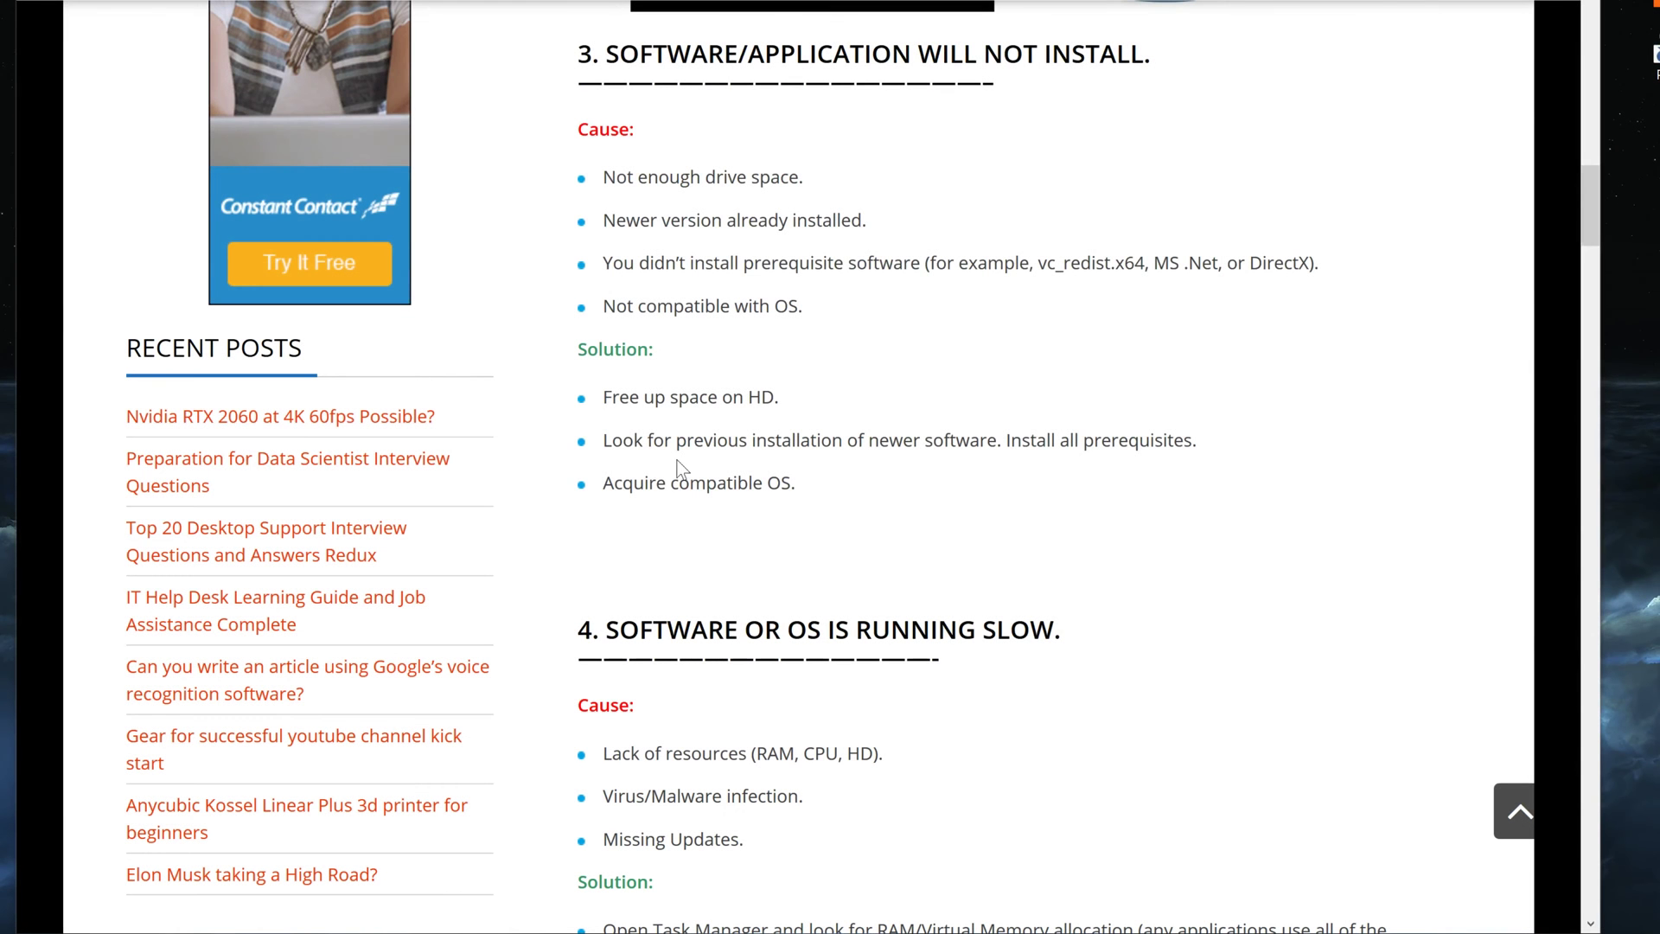
Select the second cause bullet, 'Newer version already installed.'
{"action": "left_click_drag", "start_coordinate": [873, 222], "coordinate": [592, 215]}
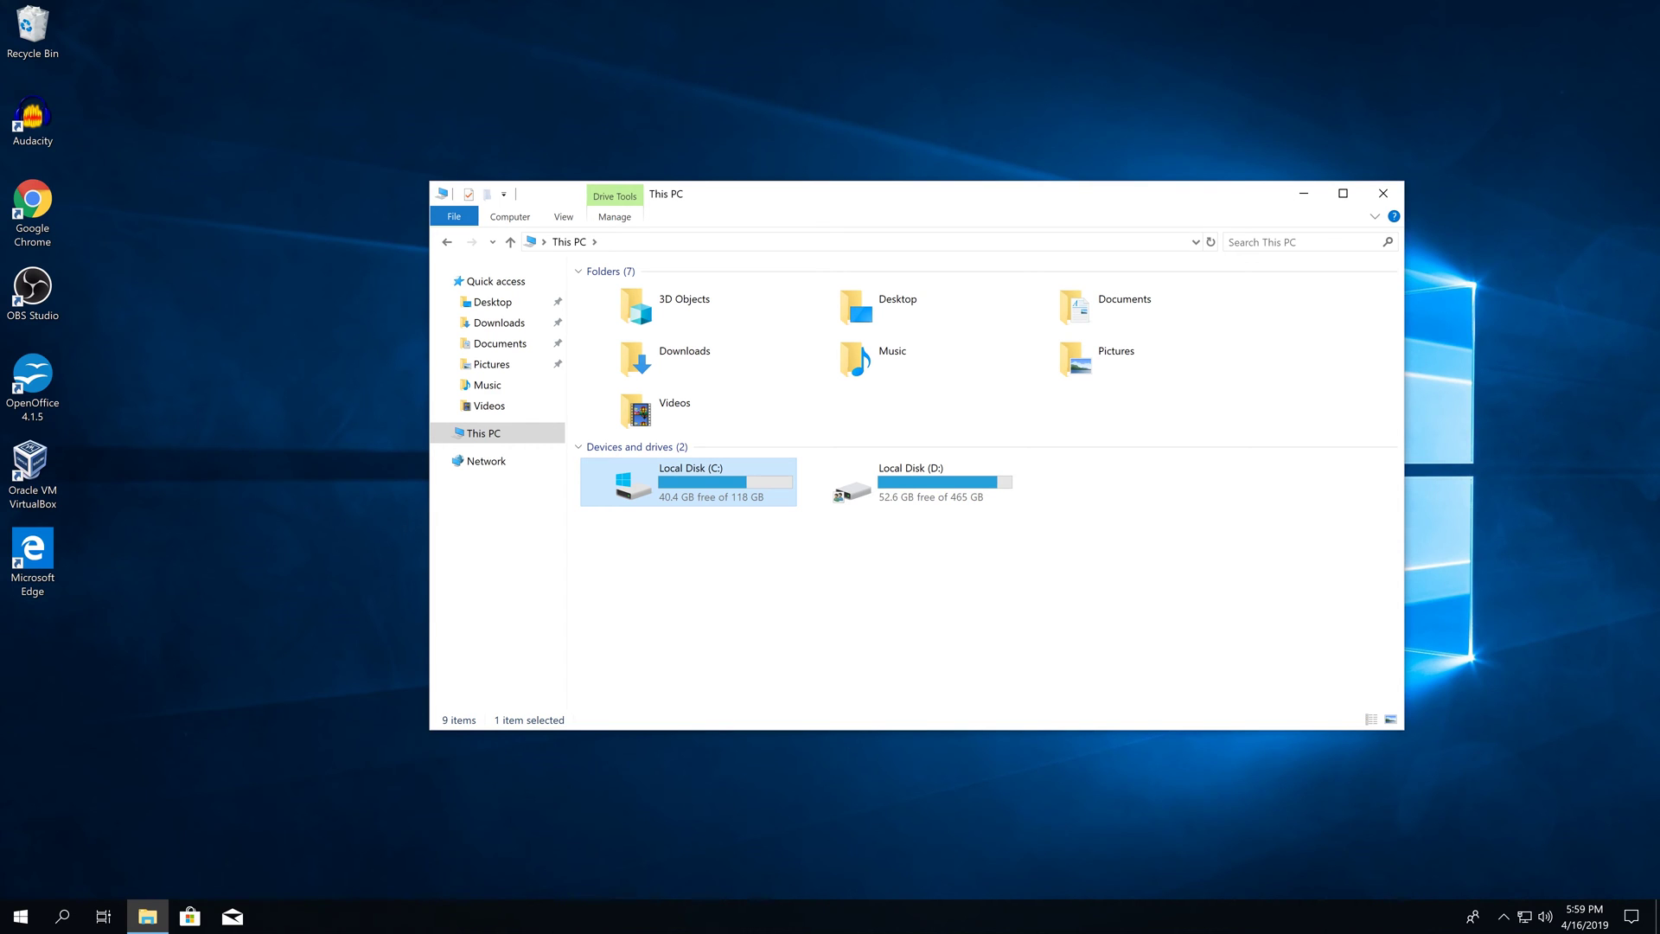
Search 'add' to reach Add or remove programs, then expand AMD Catalyst Control Center
{"action": "left_click", "coordinate": [73, 915]}
{"action": "type", "text": "add"}
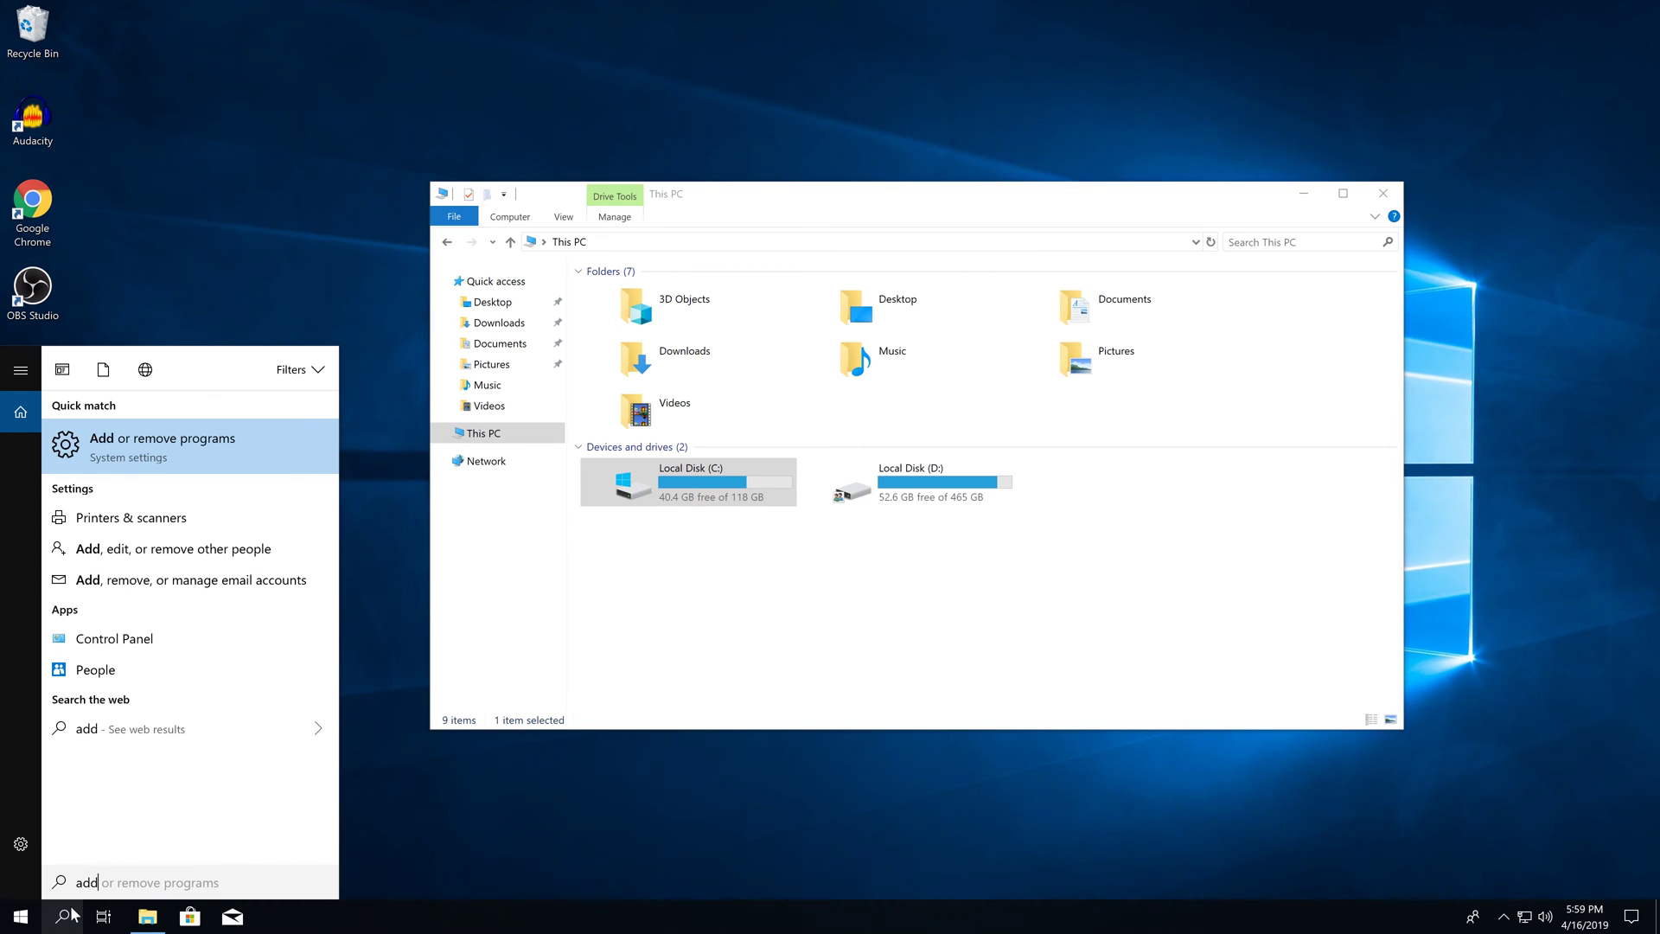
{"action": "key", "text": "Return"}
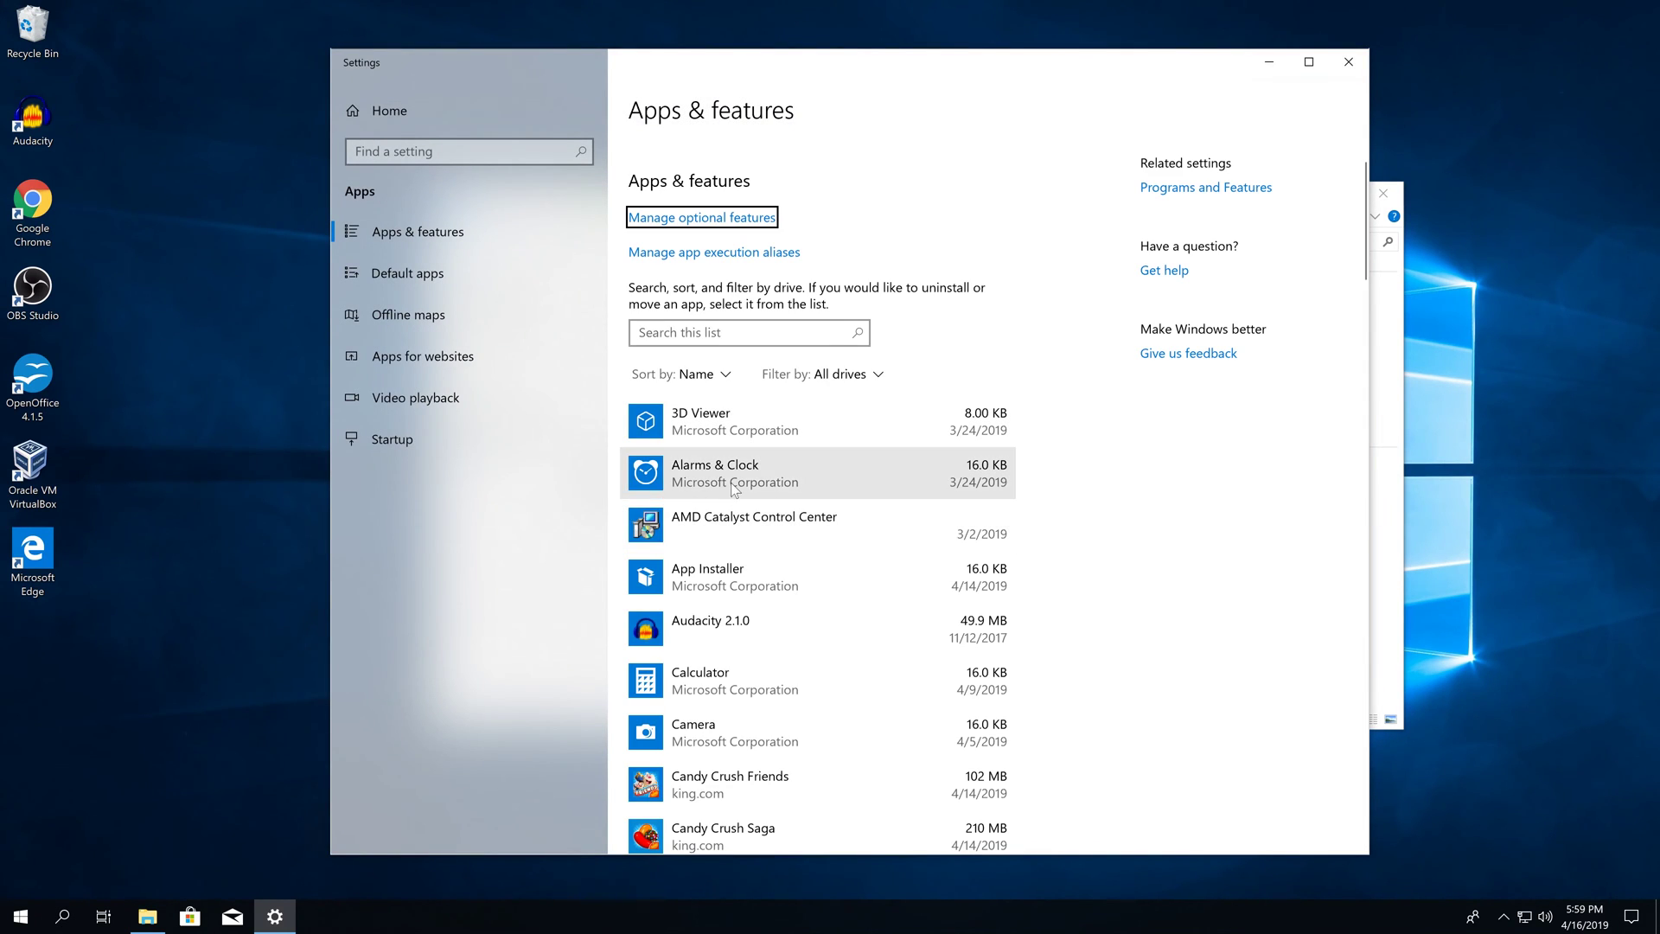
{"action": "left_click", "coordinate": [785, 528]}
{"action": "scroll", "coordinate": [785, 528], "scroll_direction": "down", "scroll_amount": 1}
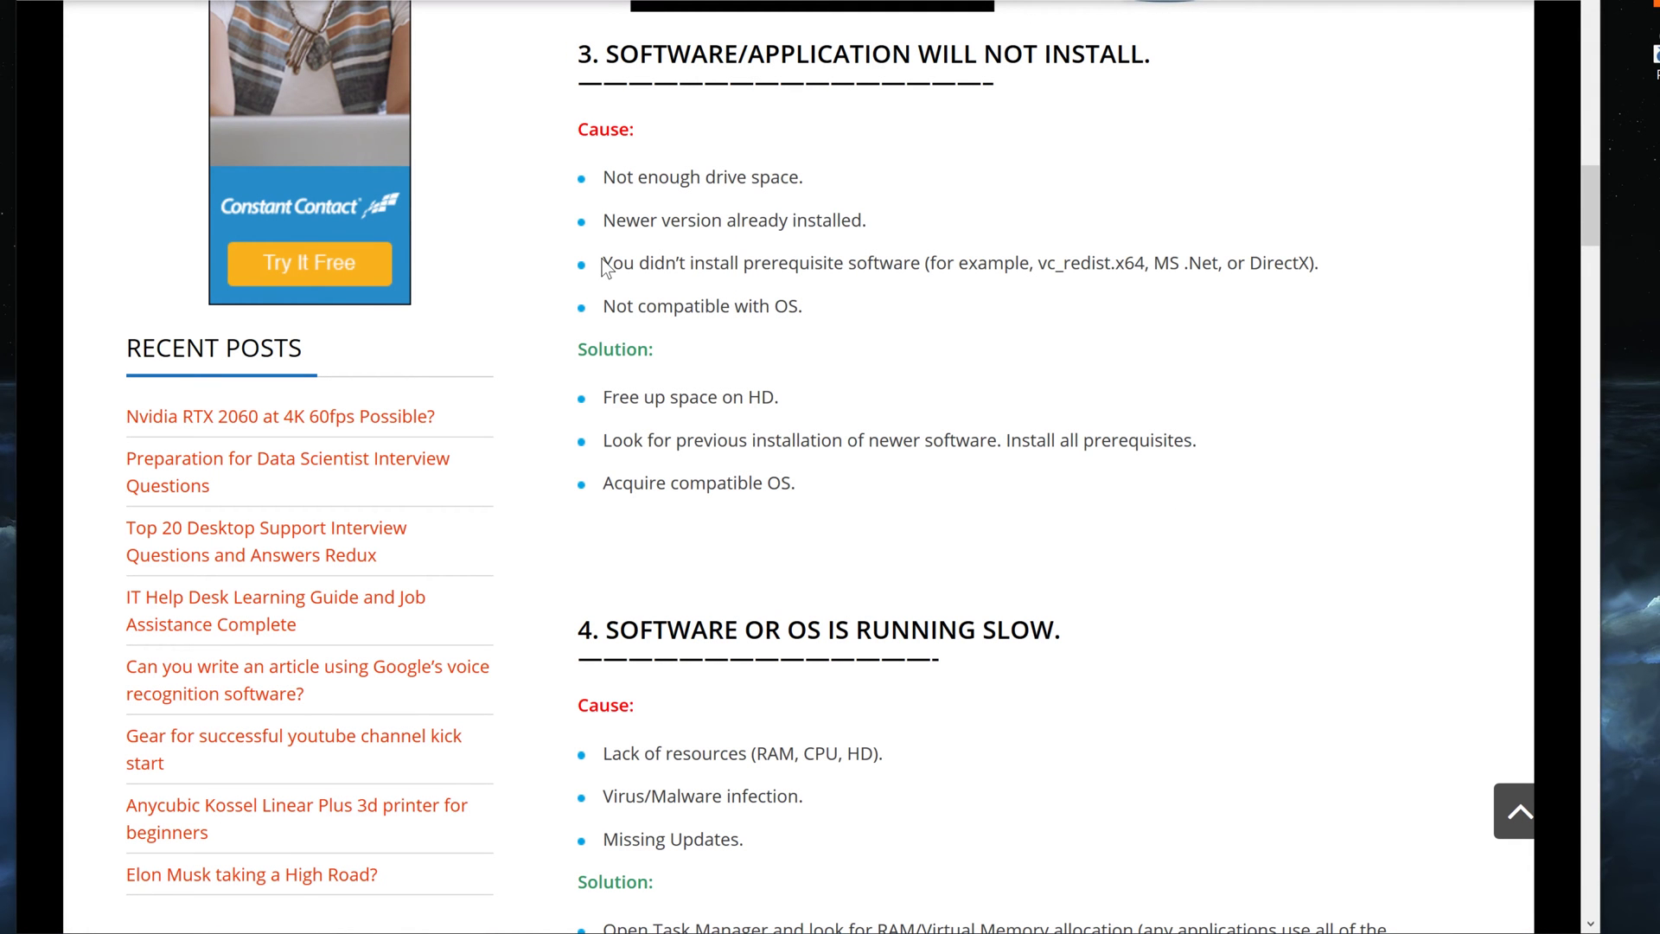
Highlight vc_redist.x64, DirectX and MS .Net in the third cause's prerequisite list
{"action": "left_click_drag", "start_coordinate": [602, 263], "coordinate": [1310, 263]}
{"action": "left_click", "coordinate": [1311, 263]}
{"action": "left_click_drag", "start_coordinate": [1034, 264], "coordinate": [1145, 263]}
{"action": "left_click", "coordinate": [1145, 264]}
{"action": "left_click_drag", "start_coordinate": [1146, 264], "coordinate": [1038, 264]}
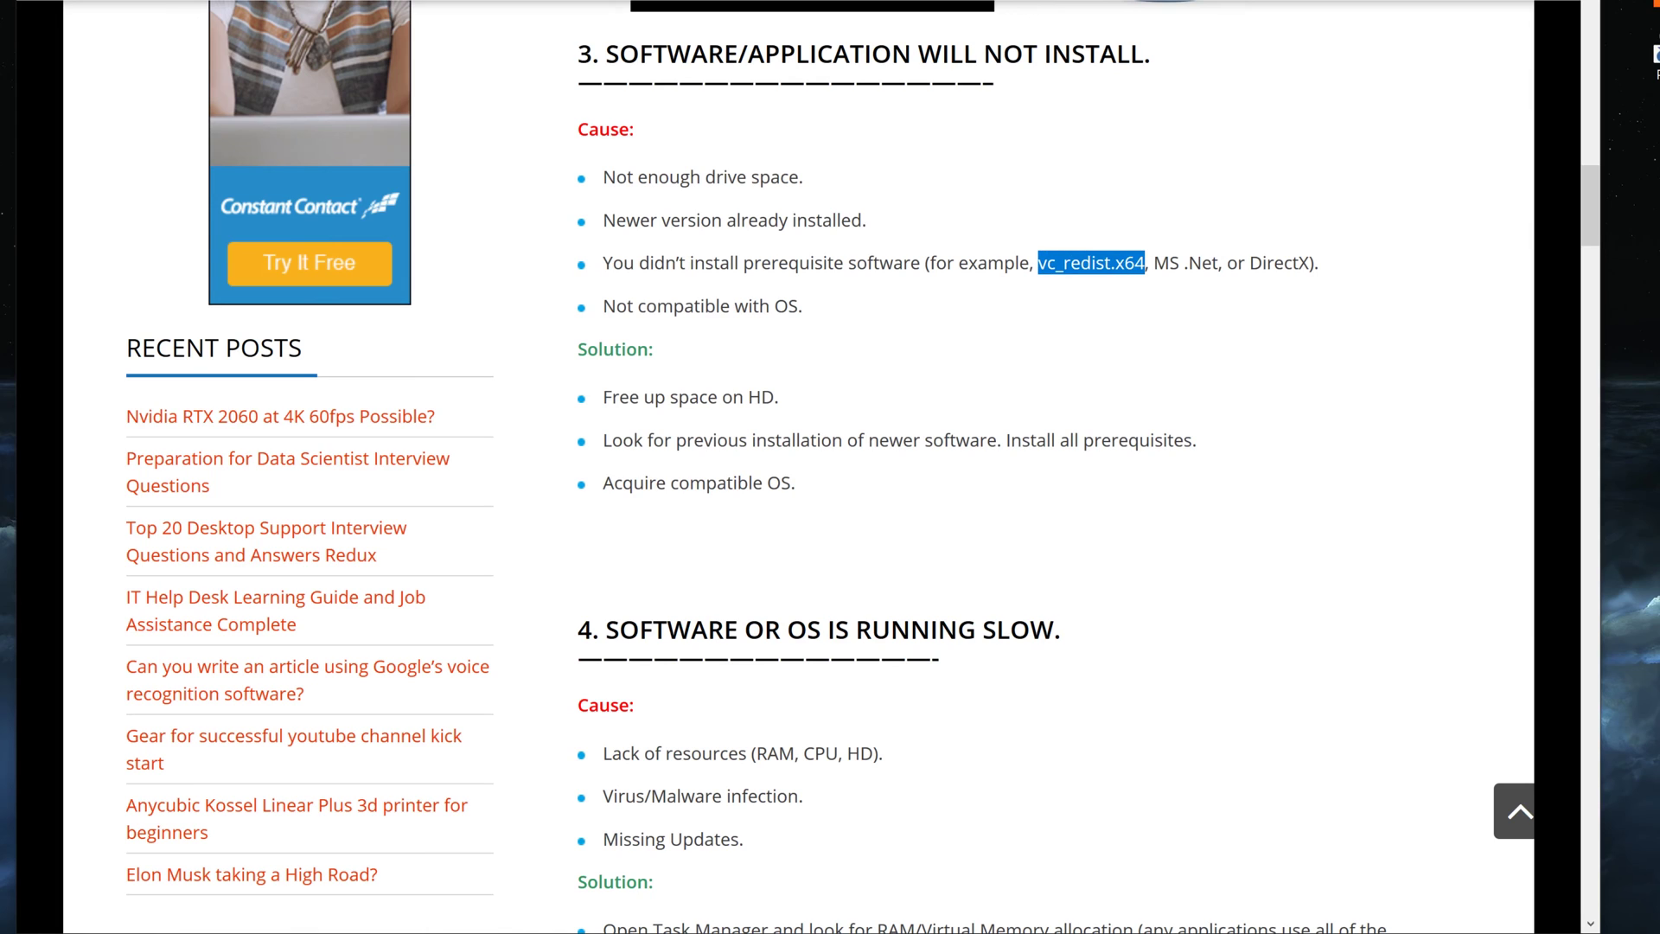
{"action": "left_click_drag", "start_coordinate": [1154, 263], "coordinate": [1310, 264]}
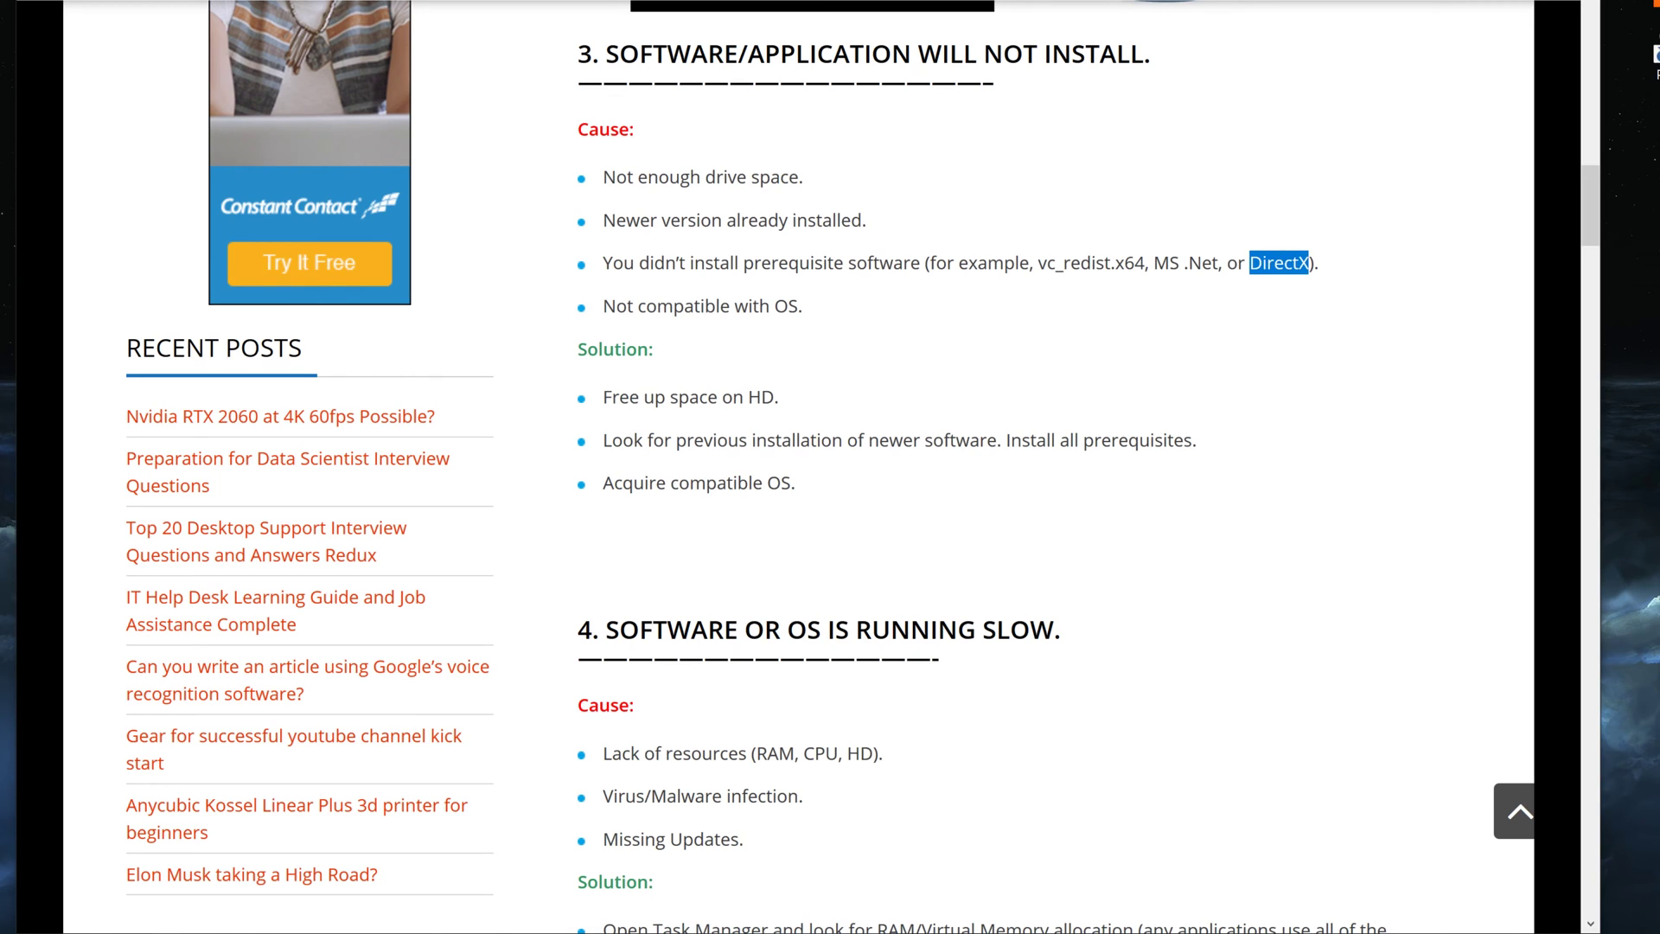
{"action": "left_click", "coordinate": [1310, 264]}
{"action": "left_click_drag", "start_coordinate": [1250, 264], "coordinate": [1308, 264]}
{"action": "left_click_drag", "start_coordinate": [1038, 263], "coordinate": [1145, 263]}
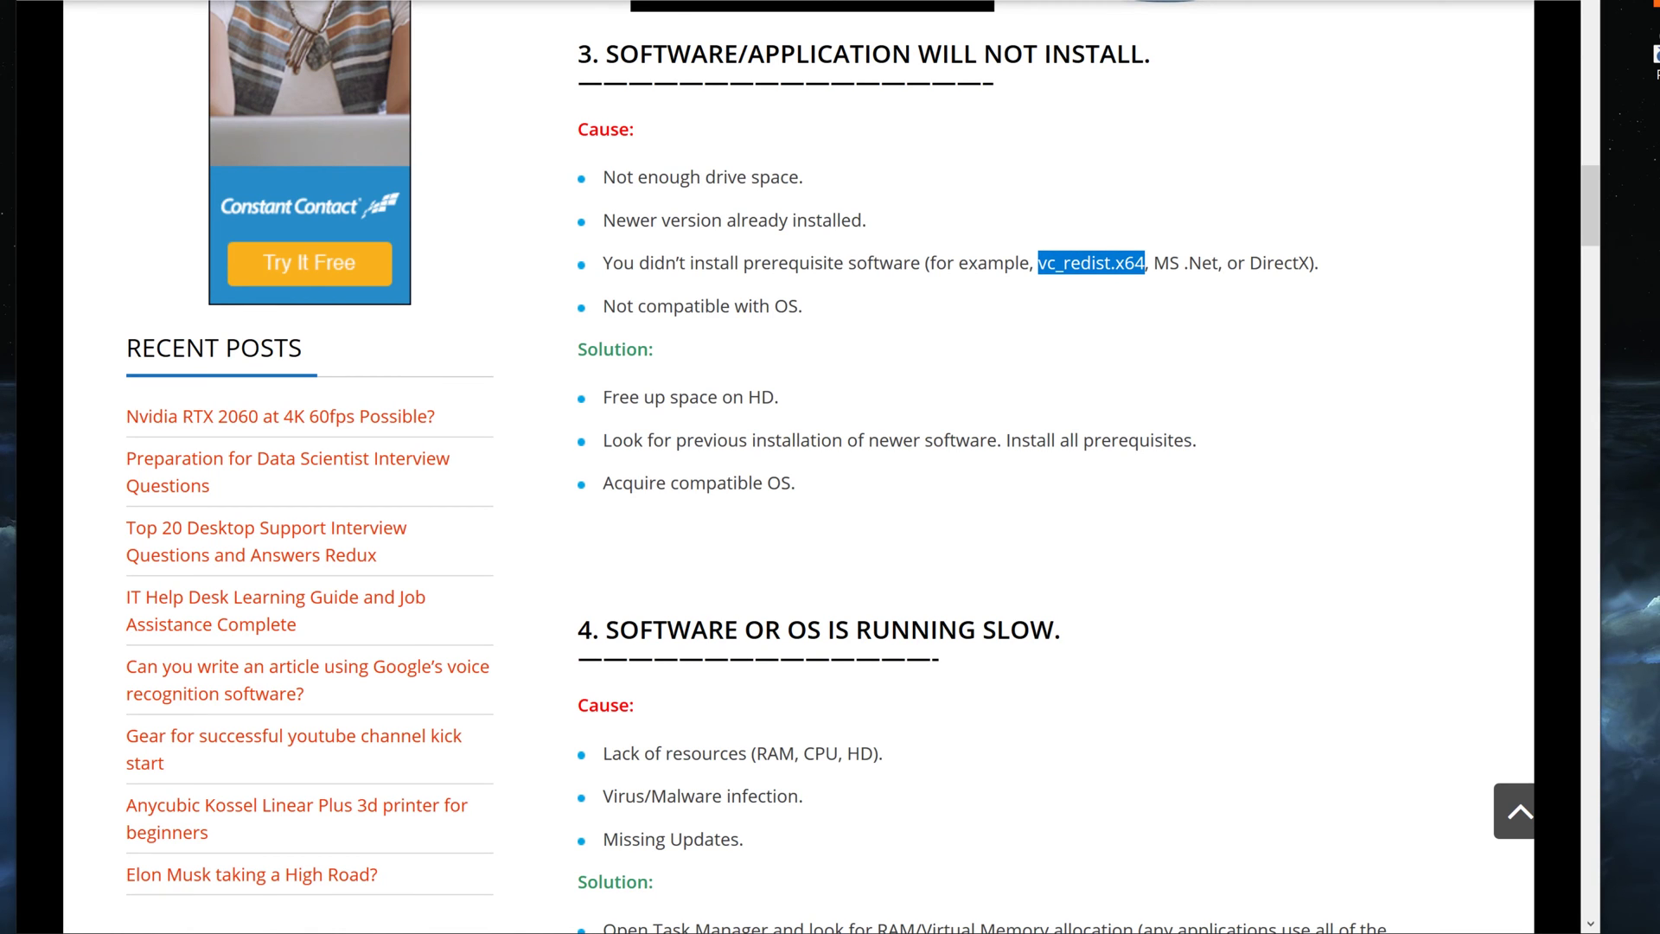
{"action": "left_click_drag", "start_coordinate": [1250, 263], "coordinate": [1310, 263]}
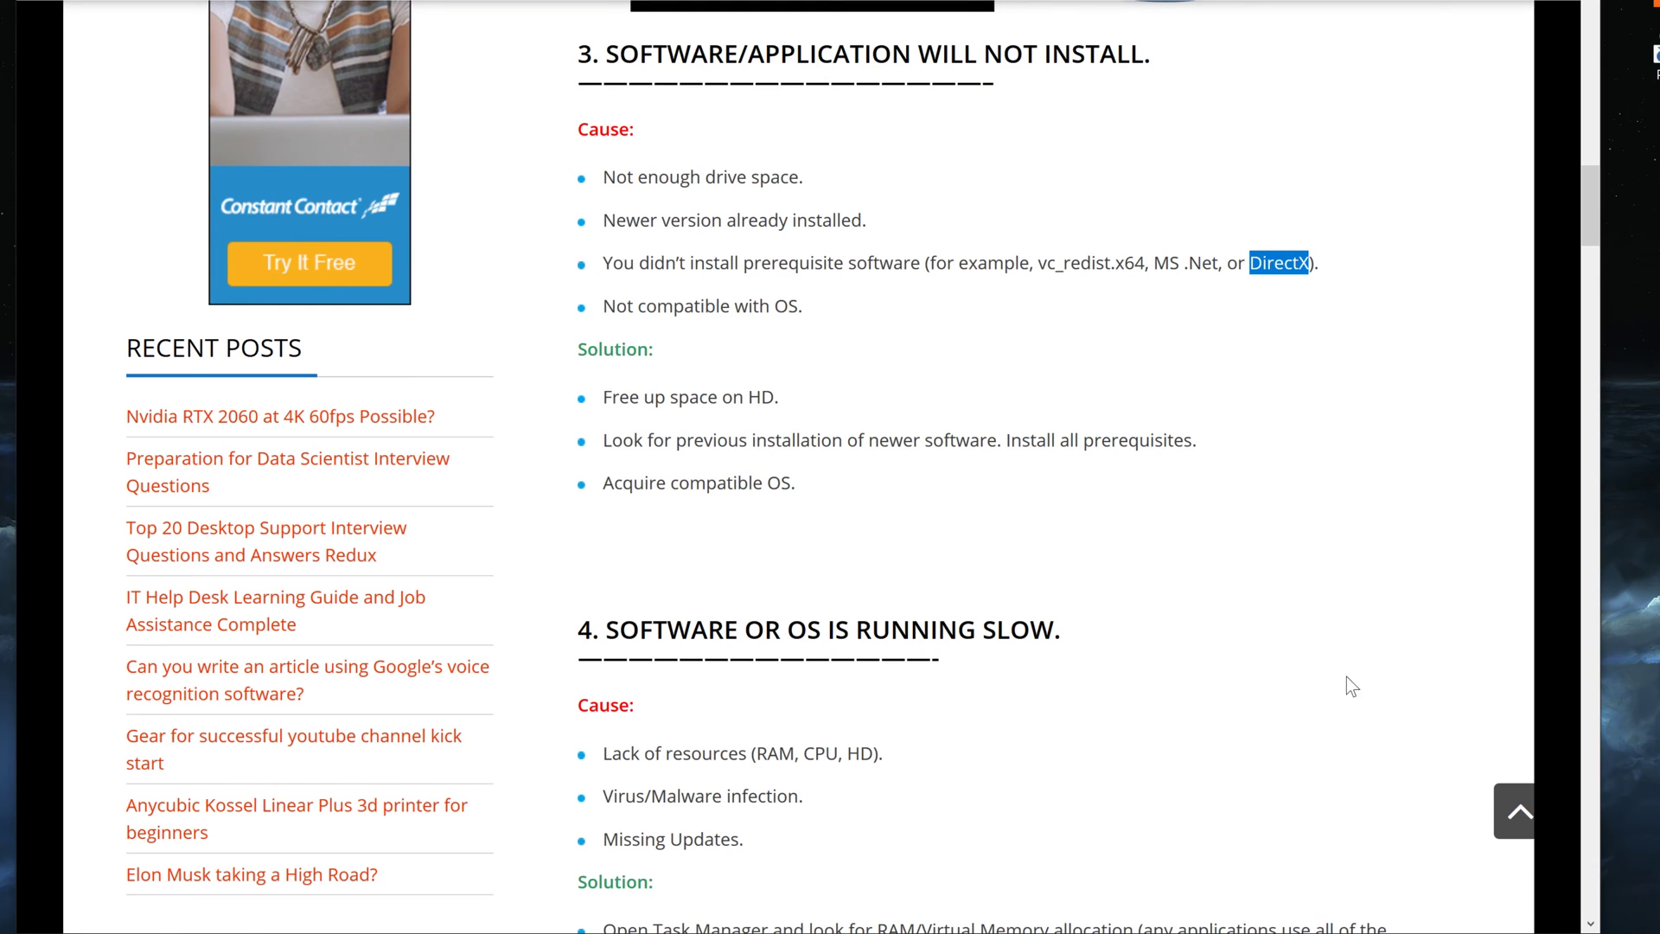
{"action": "mouse_move", "coordinate": [1132, 930]}
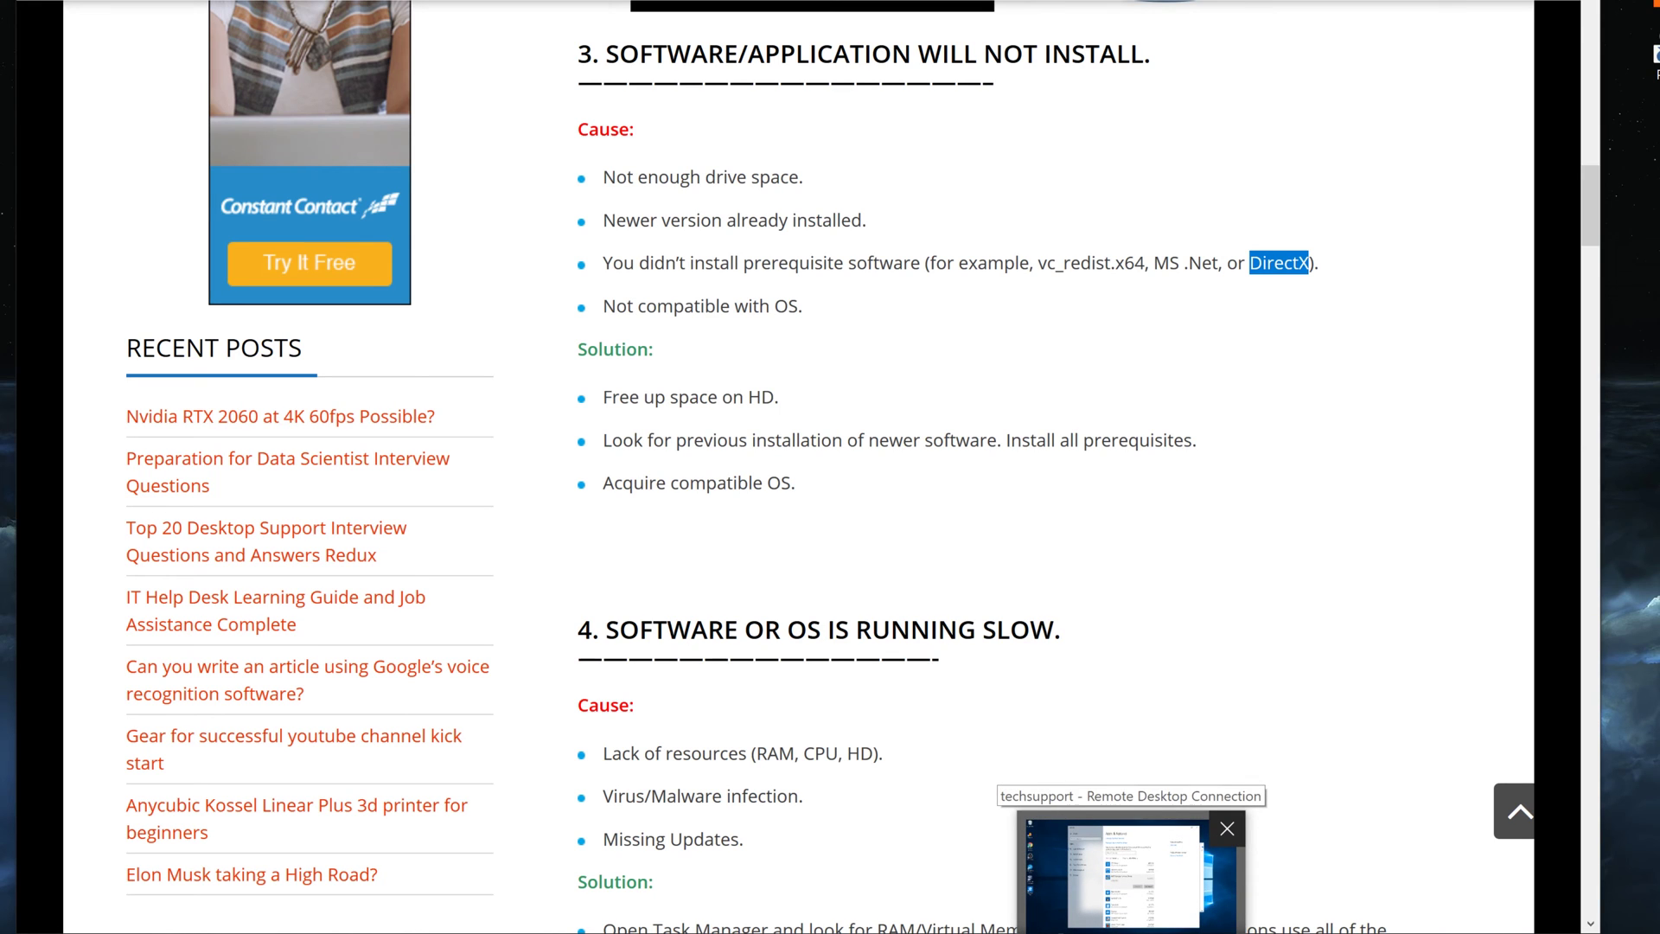
{"action": "left_click_drag", "start_coordinate": [1154, 263], "coordinate": [1219, 263]}
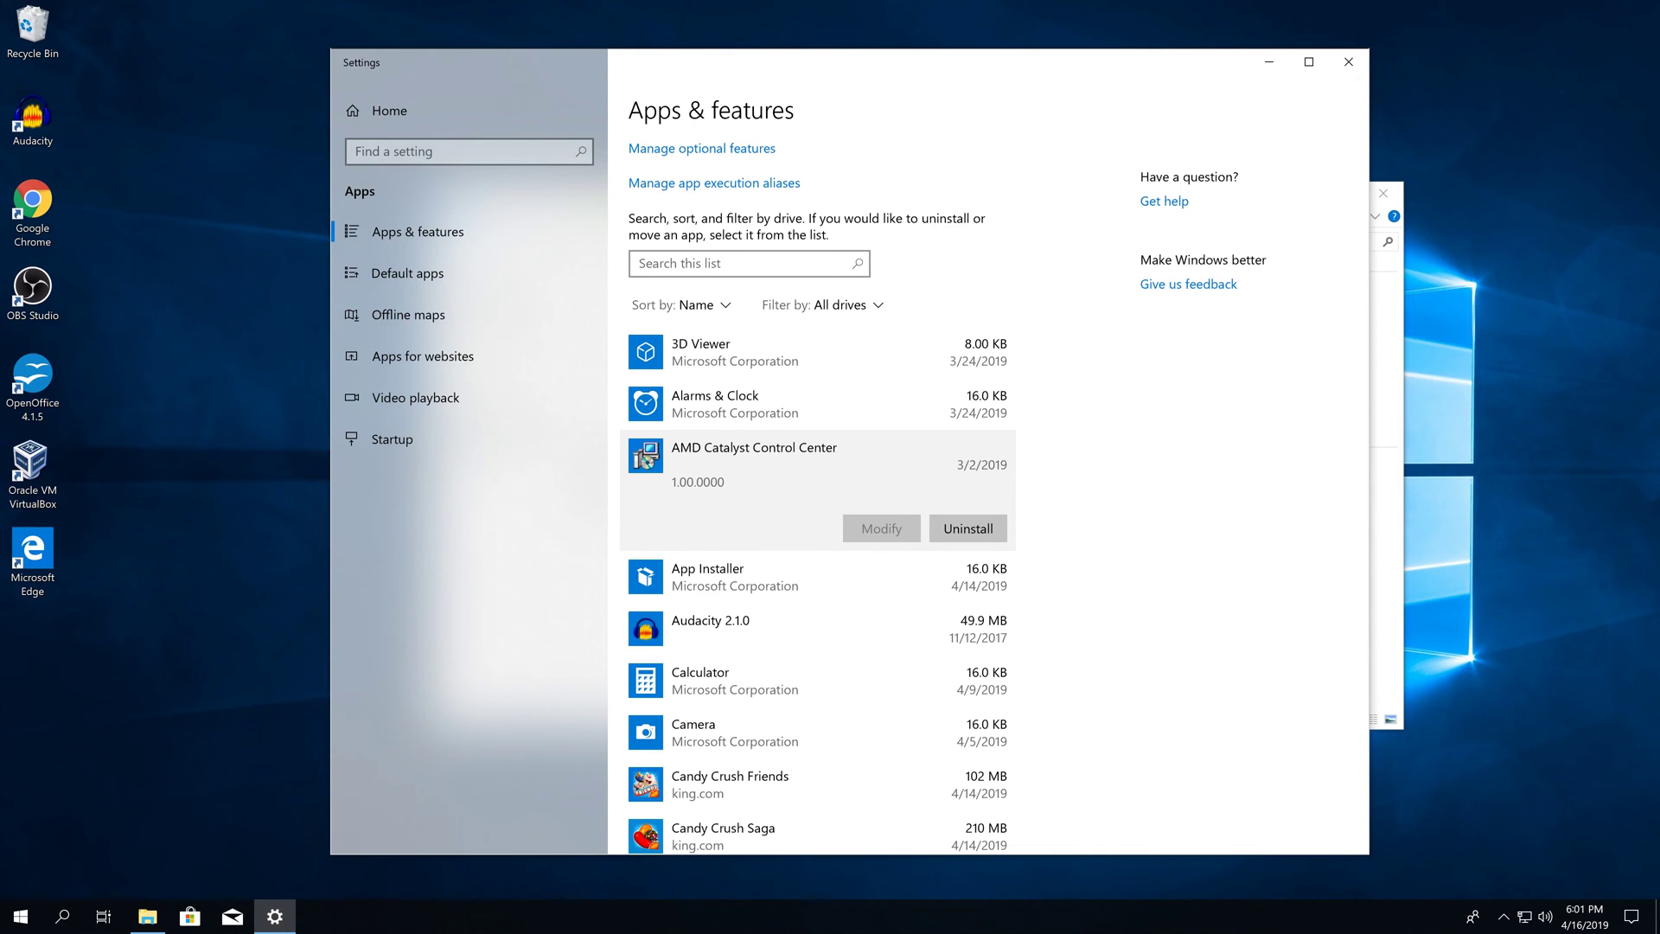
Filter apps by 'microsoft' and expand Visual C++ 2008 Redistributable x64, version 9.0.30729.6161
{"action": "left_click", "coordinate": [639, 263]}
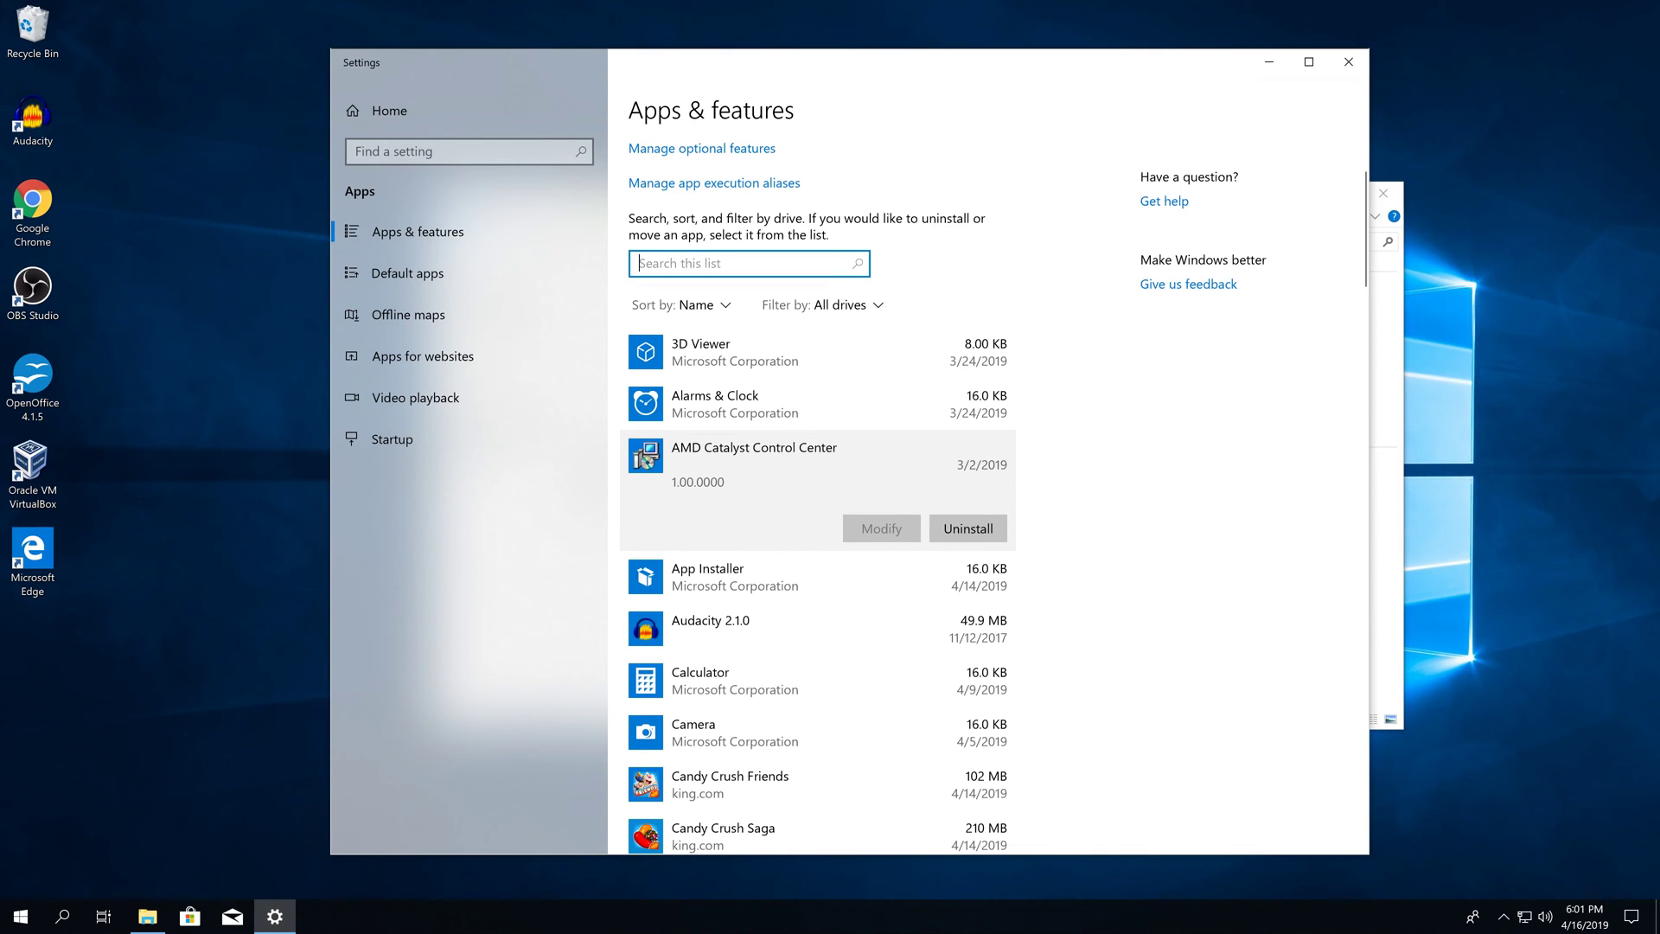
{"action": "type", "text": "mic"}
{"action": "scroll", "coordinate": [746, 274], "scroll_direction": "up", "scroll_amount": 3}
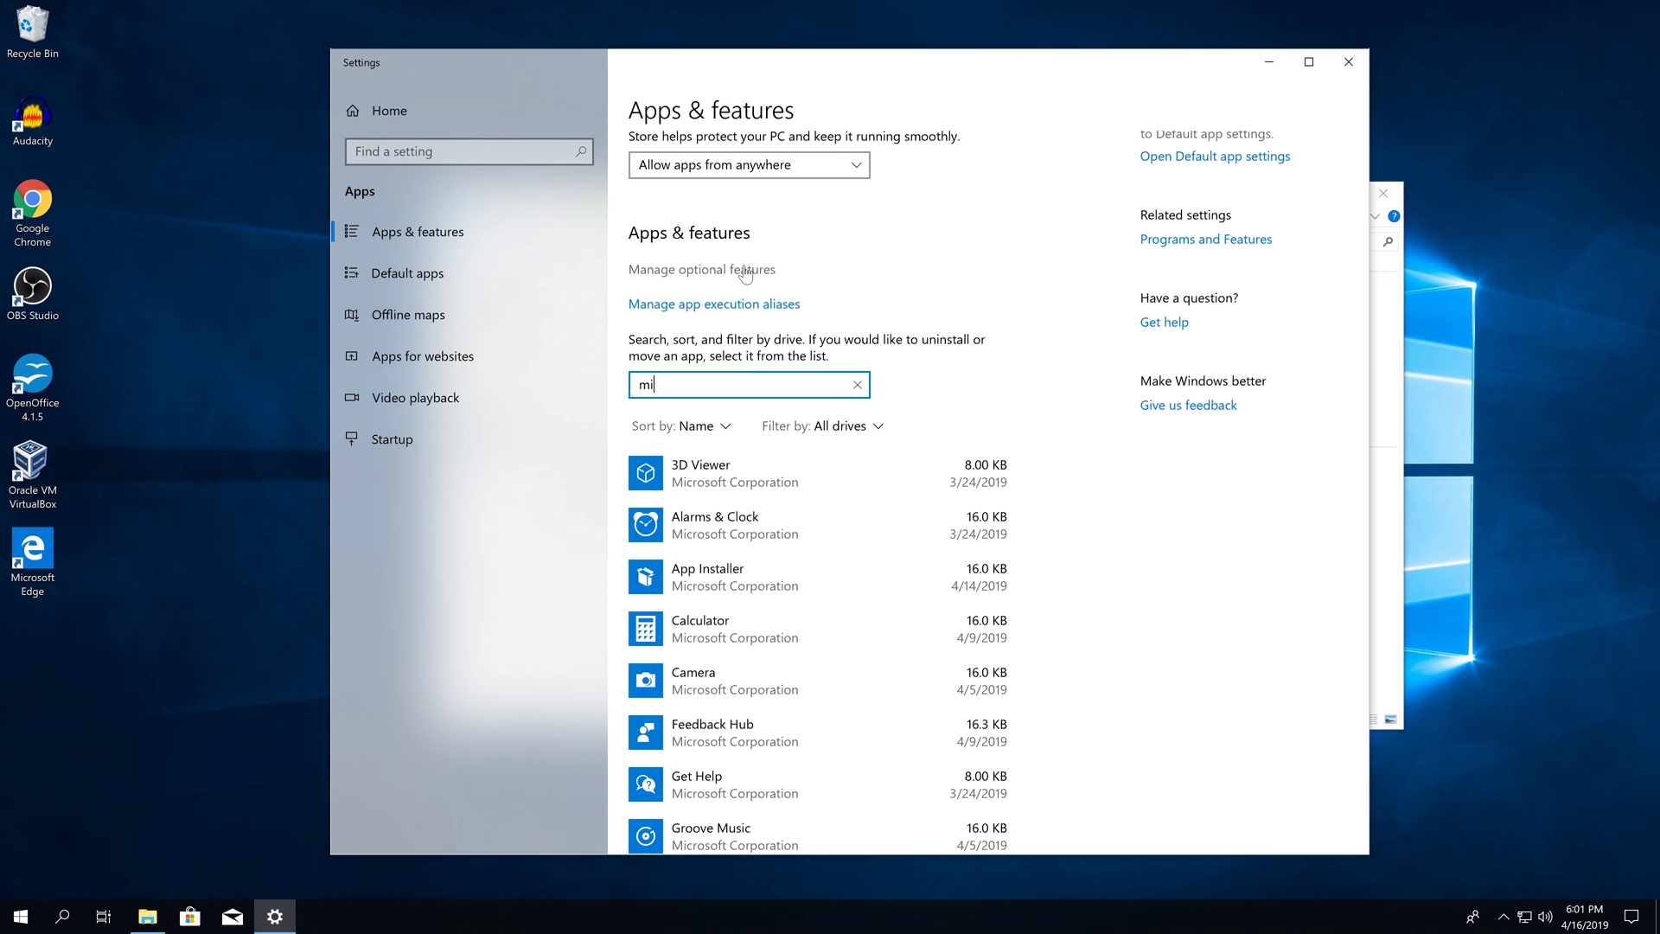
{"action": "type", "text": "rosoft"}
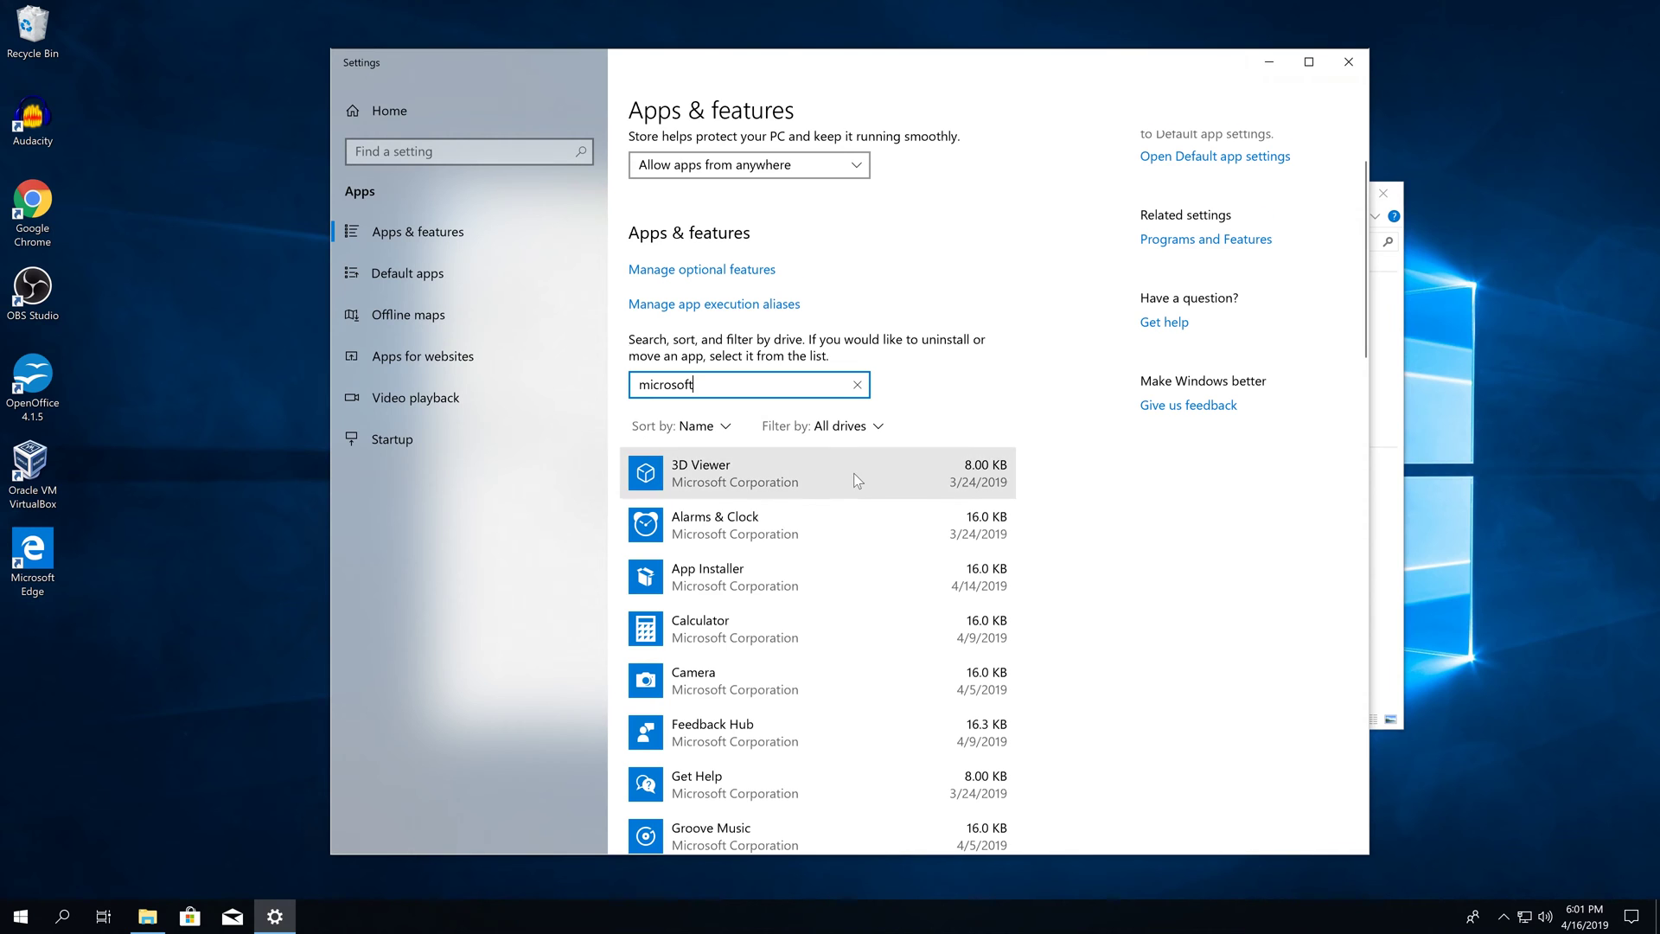
{"action": "scroll", "coordinate": [853, 474], "scroll_direction": "down", "scroll_amount": 2}
{"action": "scroll", "coordinate": [856, 480], "scroll_direction": "down", "scroll_amount": 7}
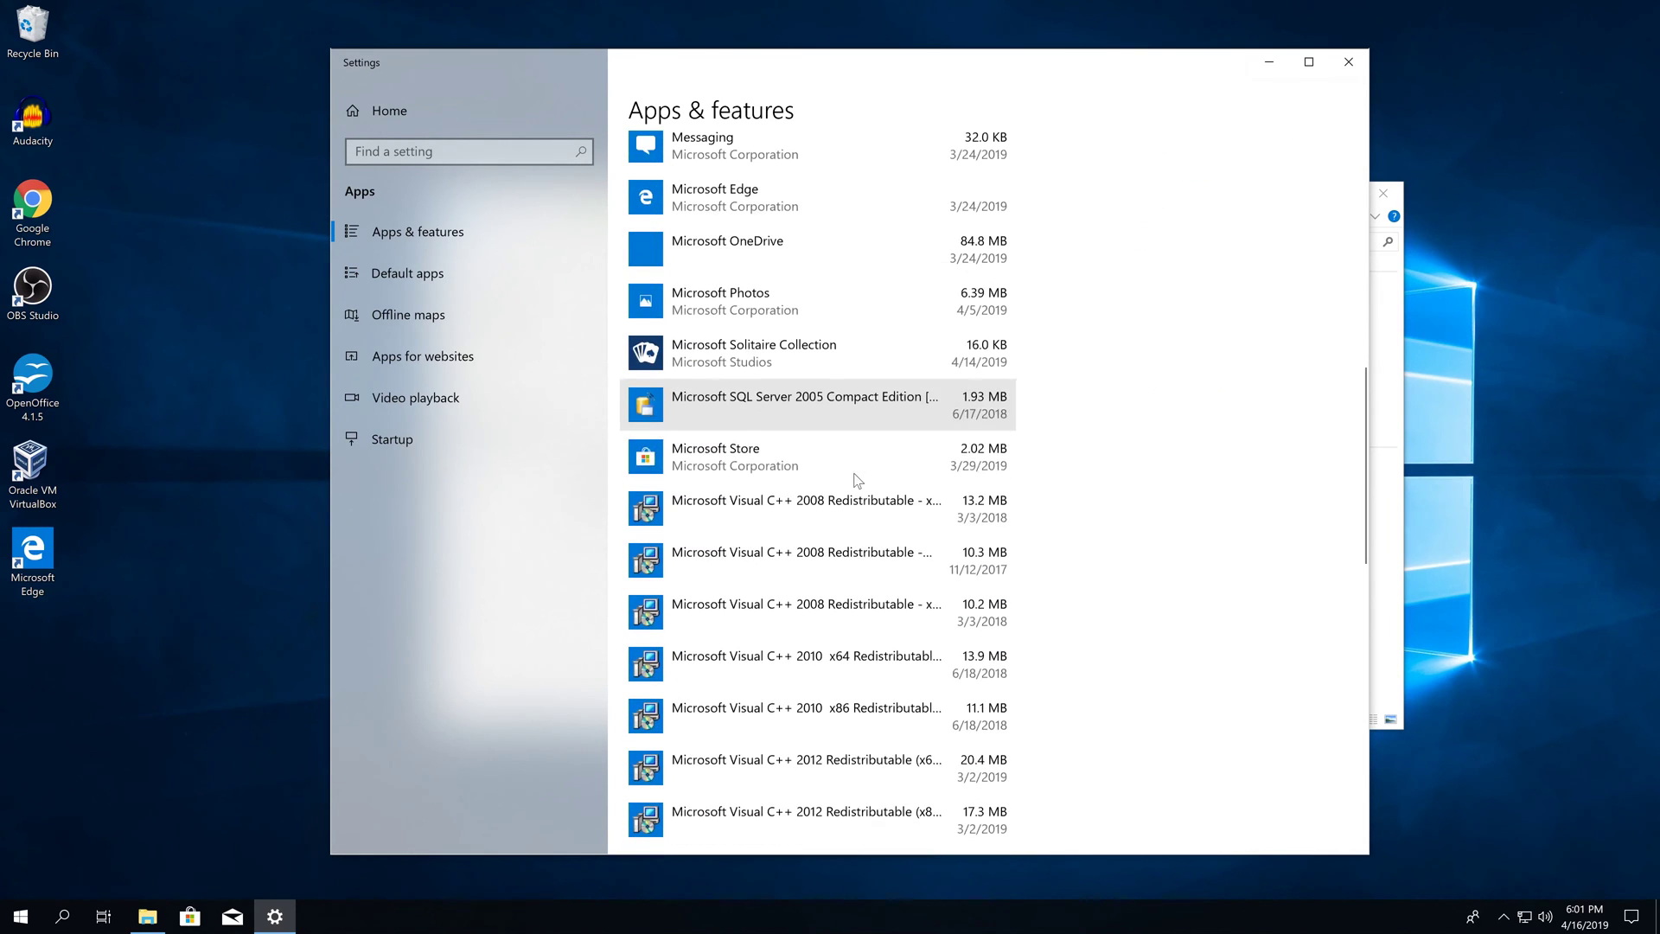
{"action": "scroll", "coordinate": [854, 476], "scroll_direction": "up", "scroll_amount": 1}
{"action": "scroll", "coordinate": [843, 458], "scroll_direction": "down", "scroll_amount": 2}
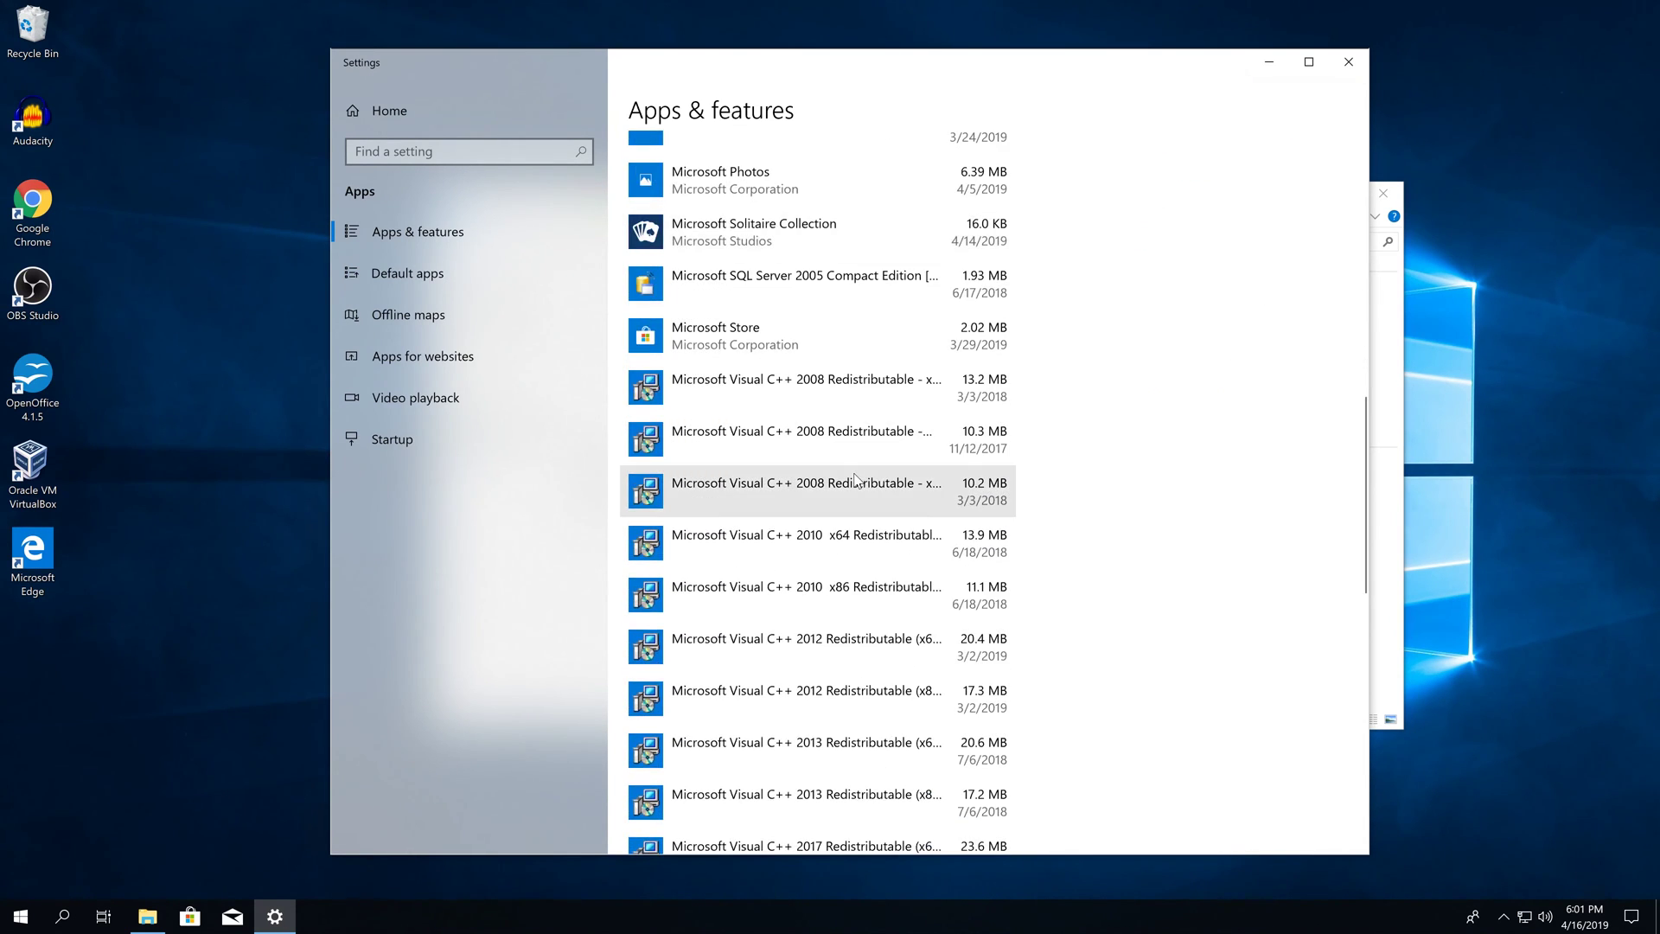
{"action": "scroll", "coordinate": [836, 436], "scroll_direction": "down", "scroll_amount": 2}
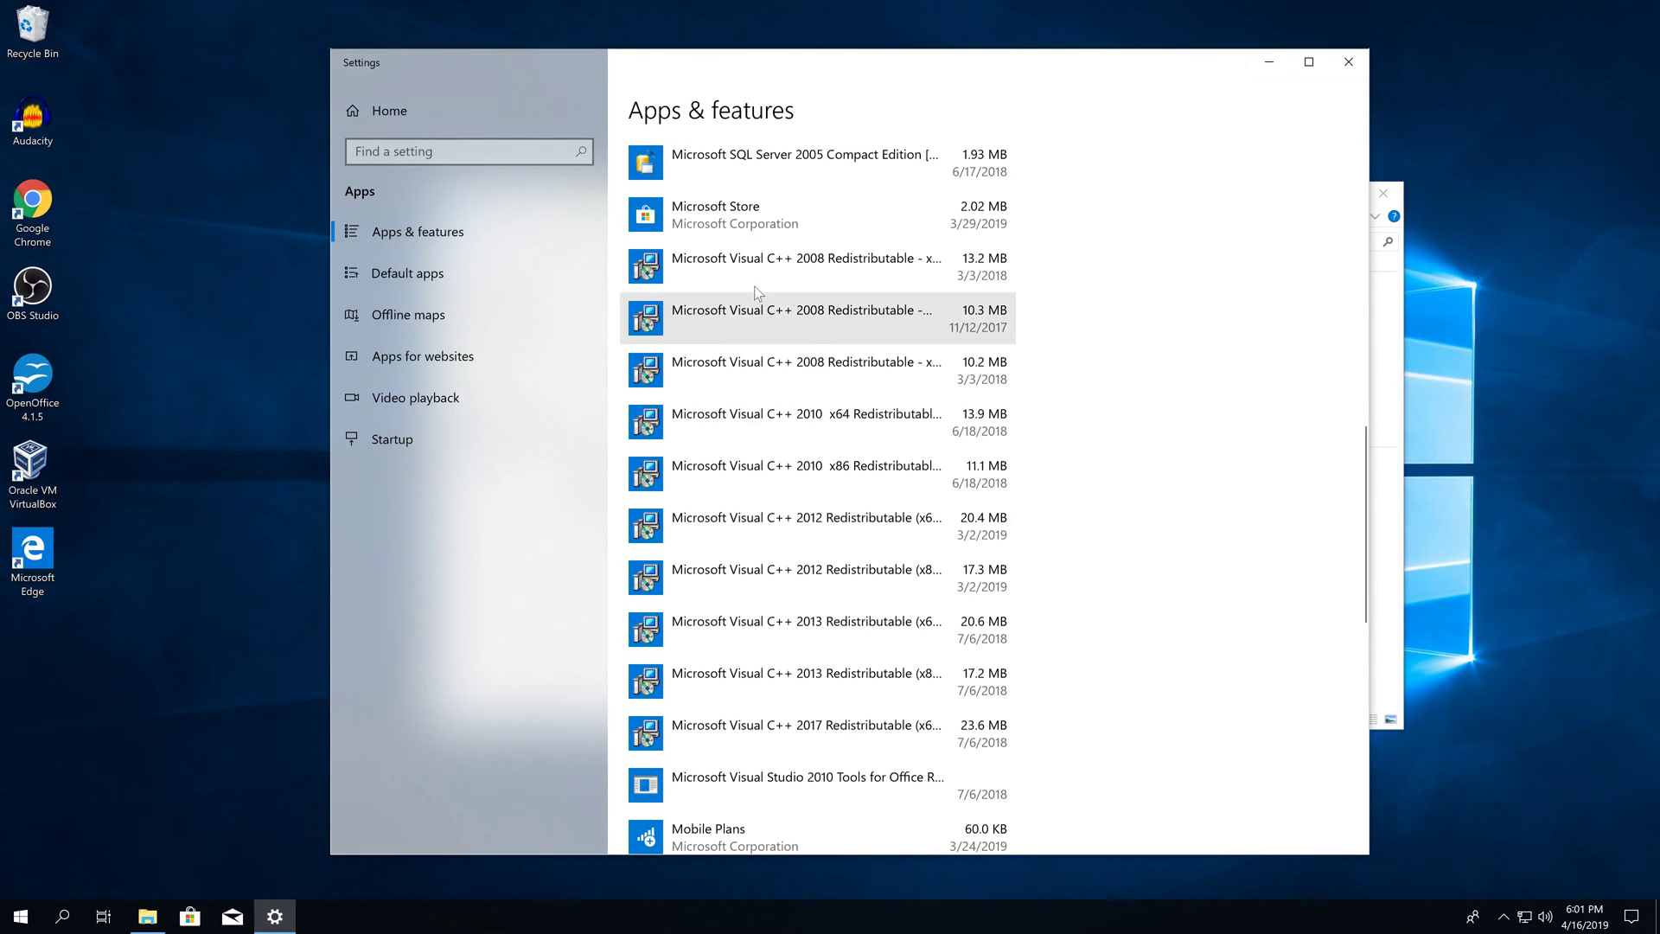
{"action": "left_click", "coordinate": [775, 278]}
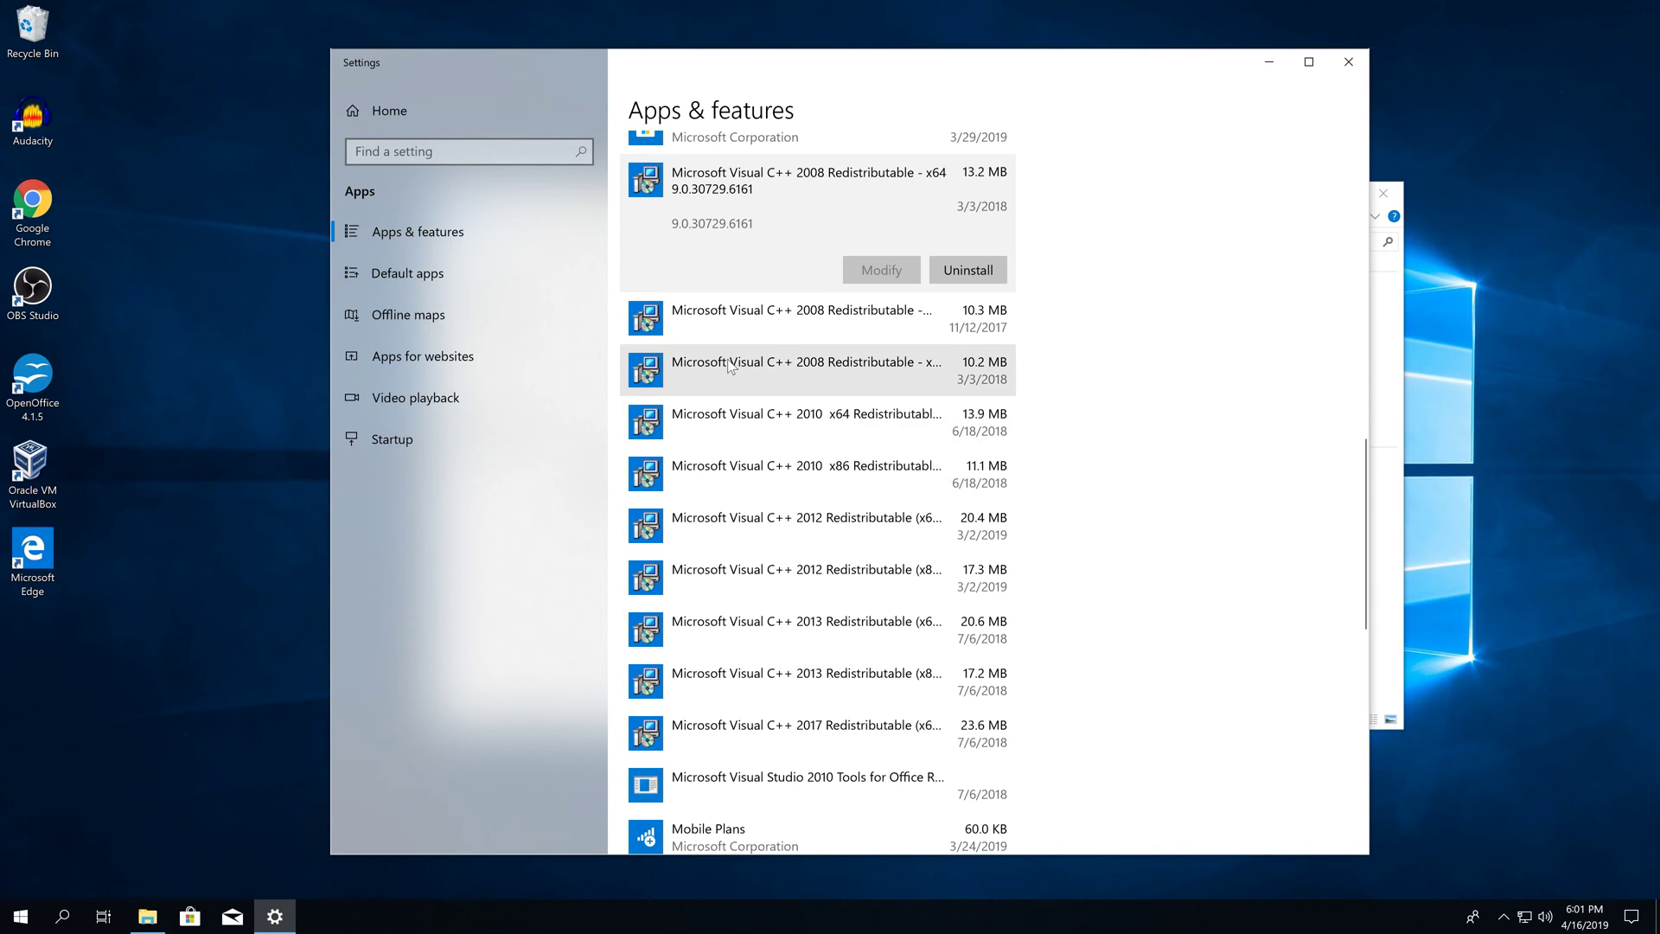
Expand the Visual C++ 2008 x86, 2010 x64, 2012 x64 and 2017 x64 redistributables to read their versions
{"action": "left_click", "coordinate": [765, 365]}
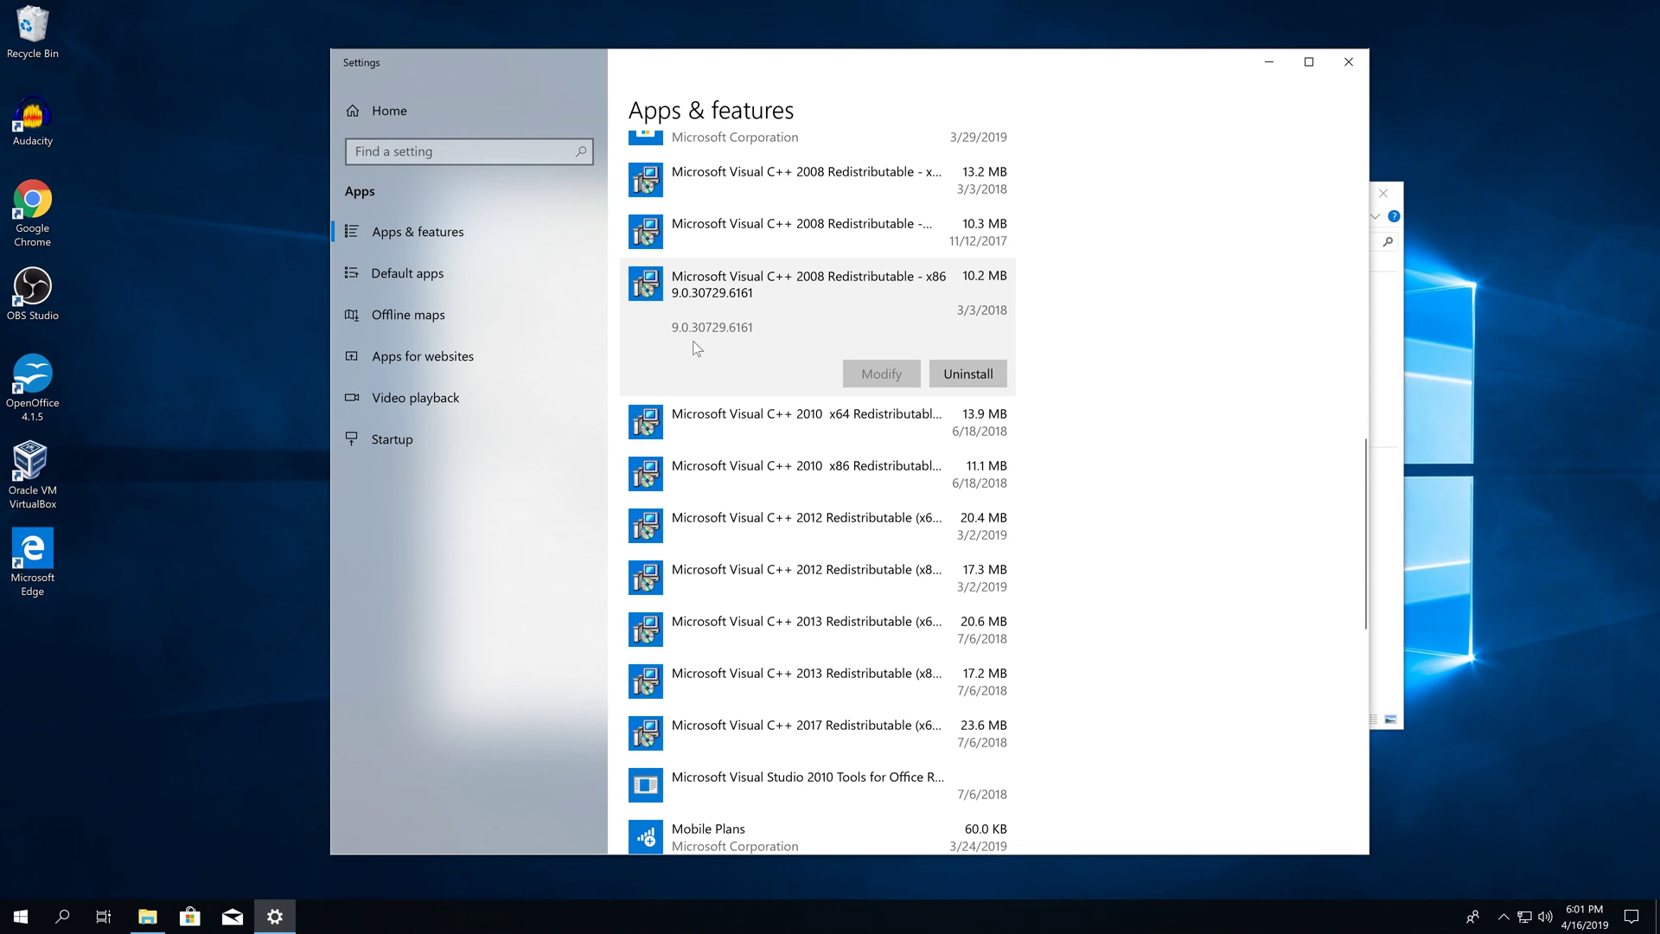
{"action": "left_click", "coordinate": [754, 422]}
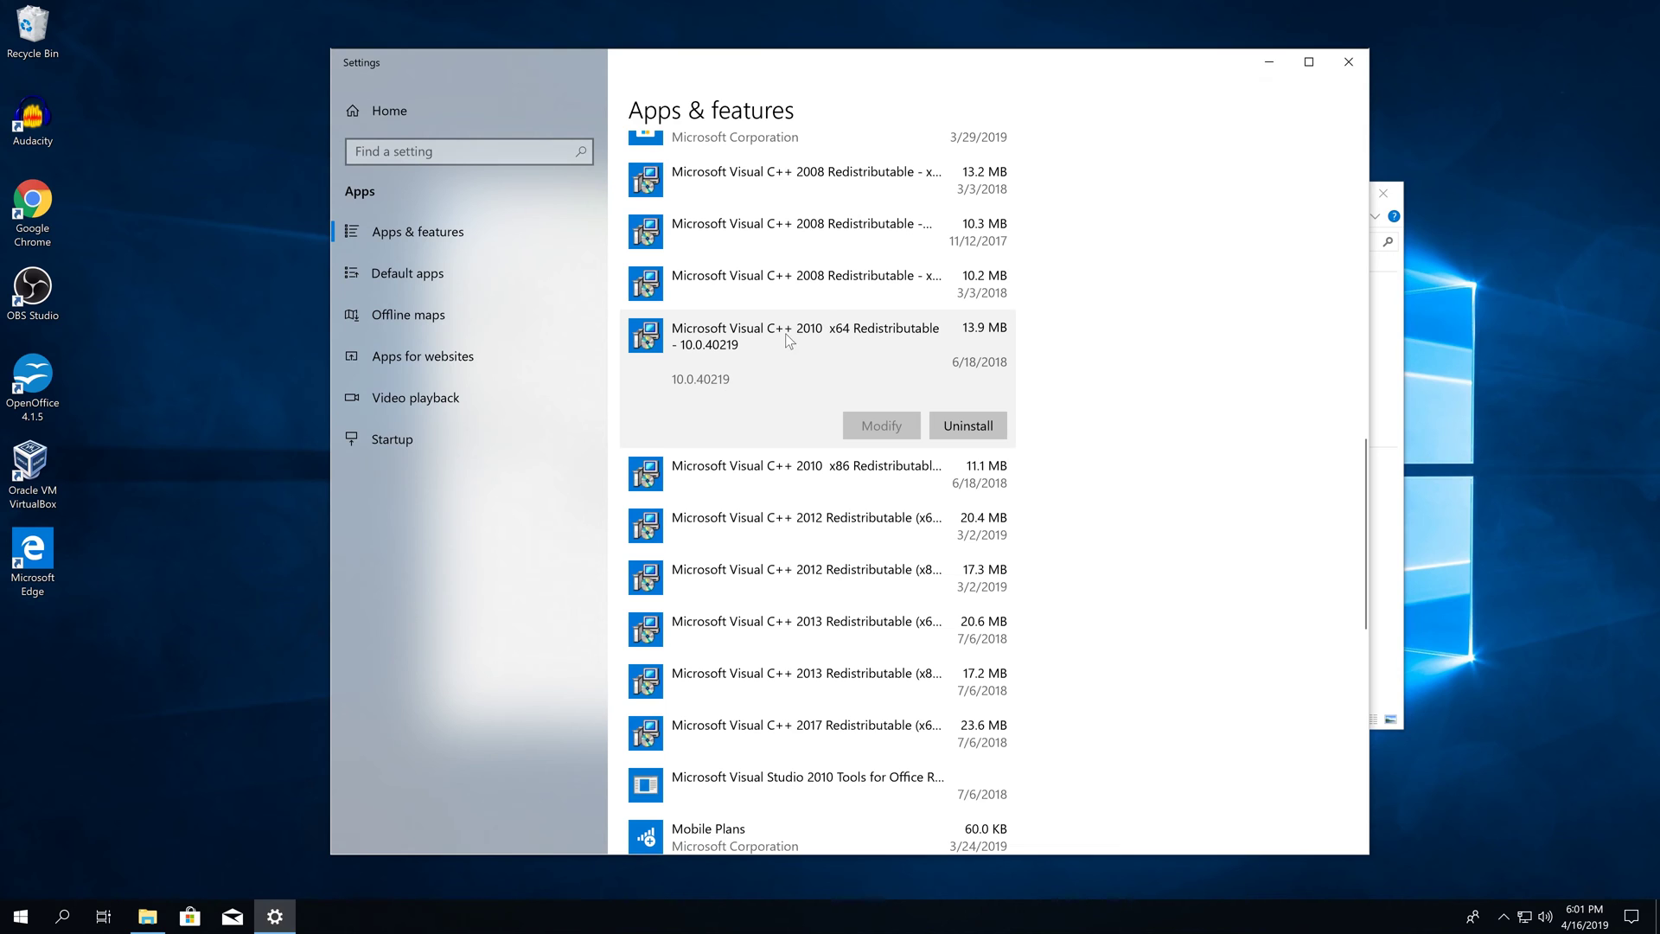
{"action": "left_click", "coordinate": [832, 531]}
{"action": "scroll", "coordinate": [832, 524], "scroll_direction": "down", "scroll_amount": 2}
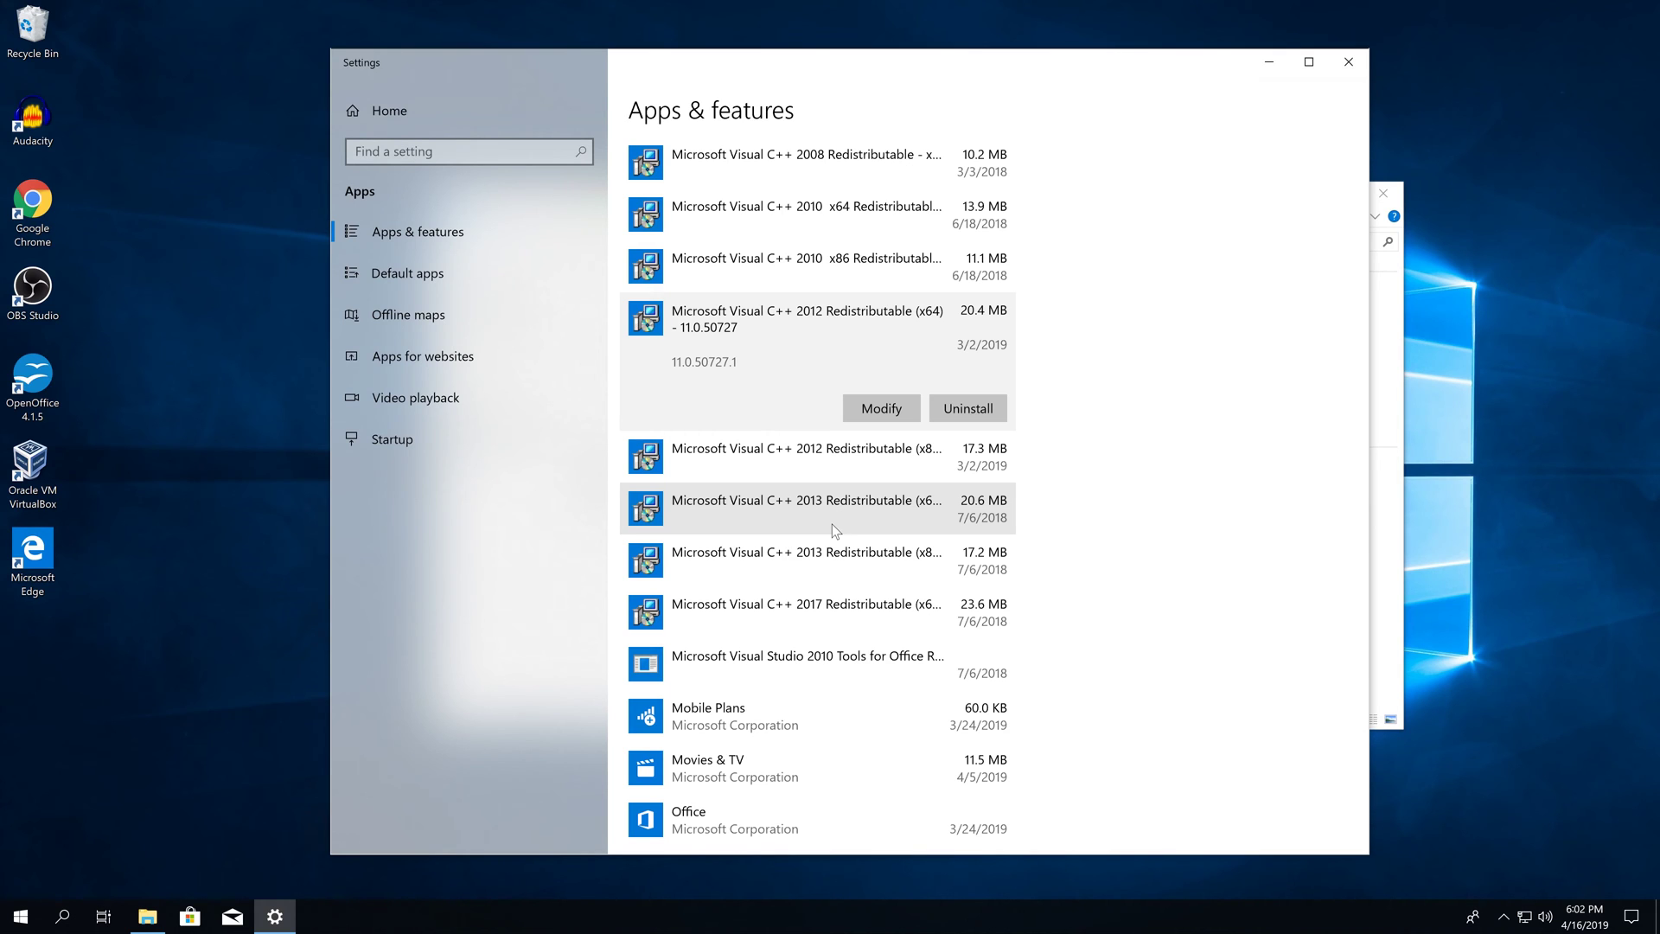
{"action": "left_click", "coordinate": [782, 606]}
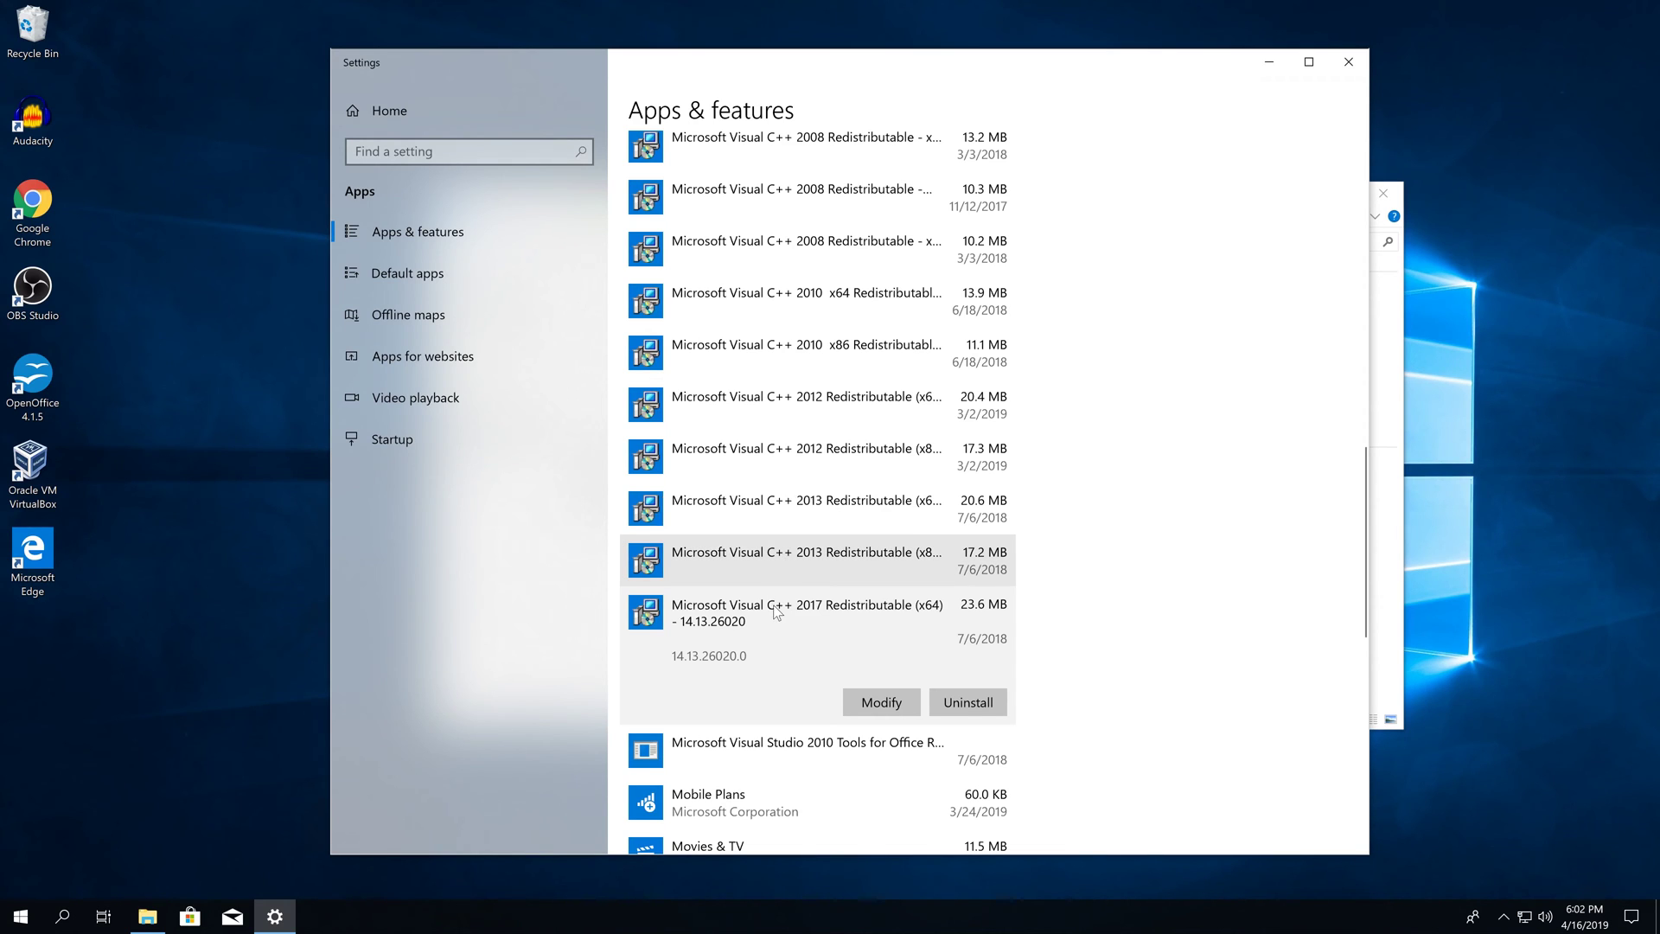
Scroll through the list and expand the 2008 x64 redistributable's version again
{"action": "scroll", "coordinate": [836, 536], "scroll_direction": "up", "scroll_amount": 8}
{"action": "scroll", "coordinate": [836, 536], "scroll_direction": "down", "scroll_amount": 10}
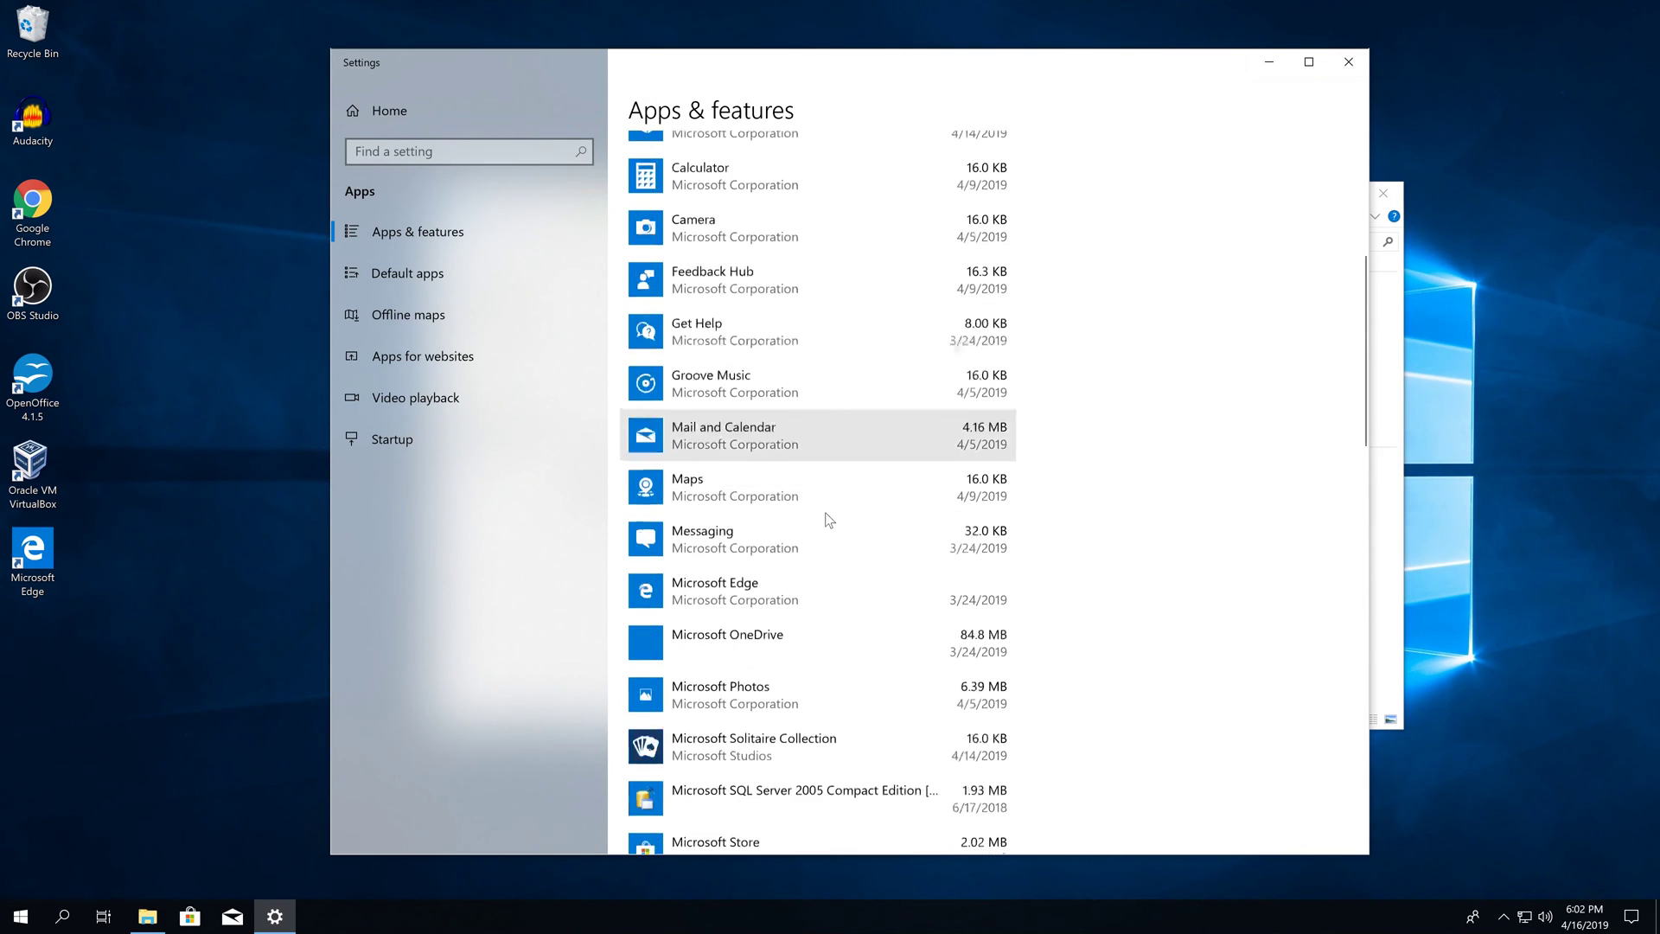
{"action": "scroll", "coordinate": [824, 525], "scroll_direction": "down", "scroll_amount": 2}
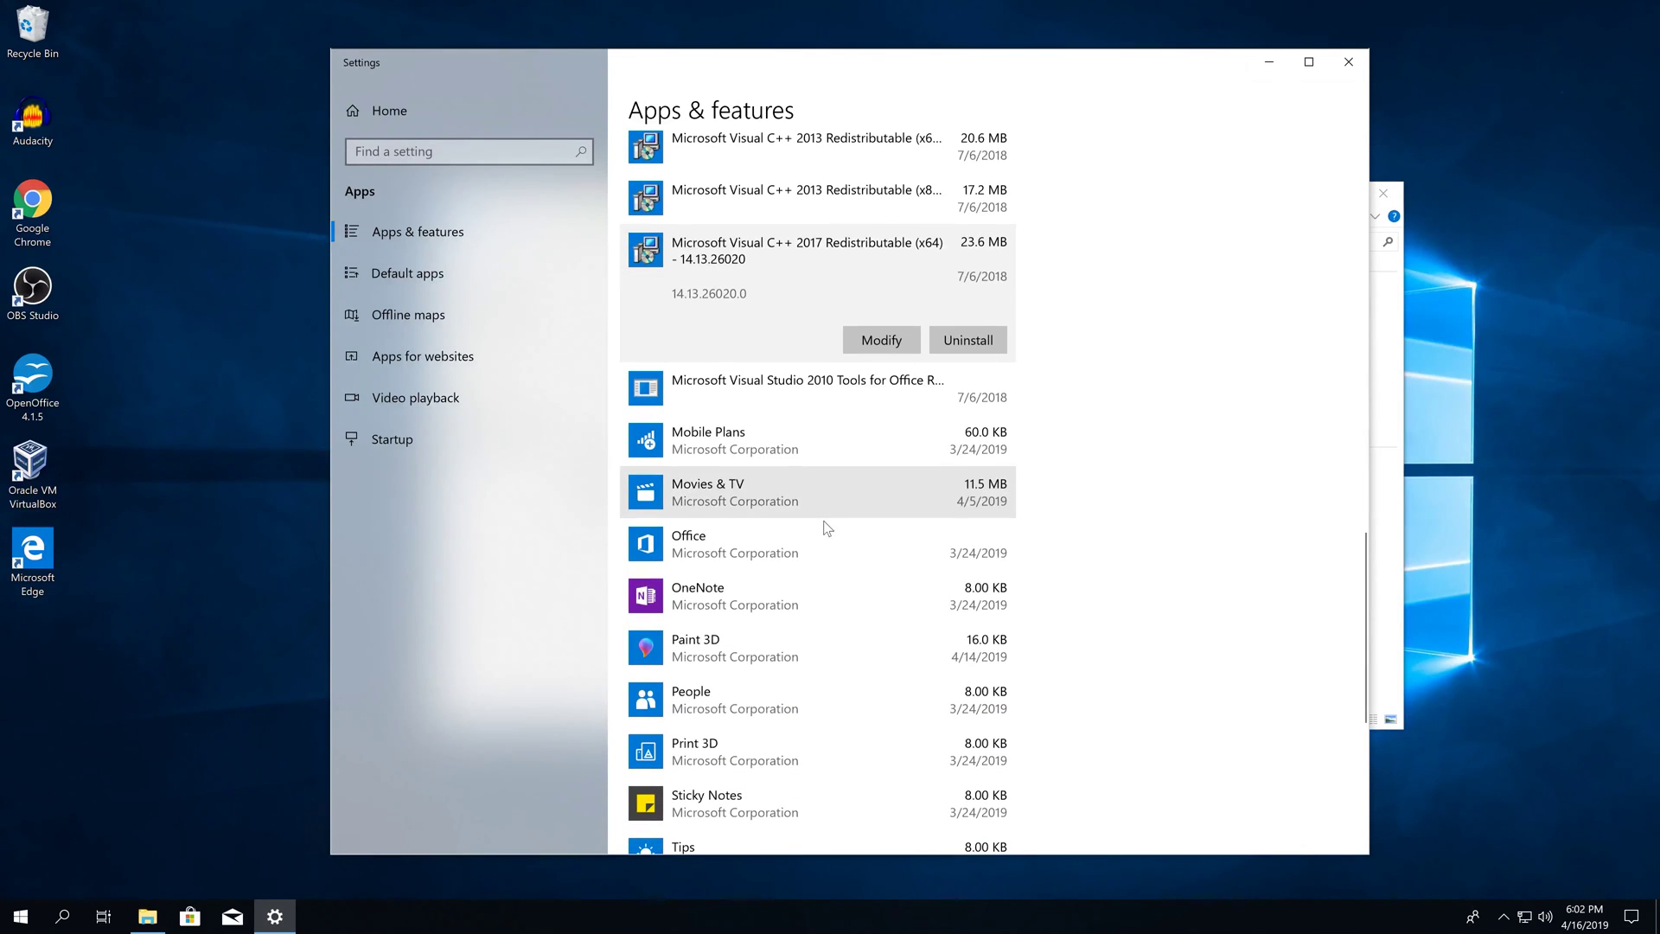
{"action": "scroll", "coordinate": [787, 471], "scroll_direction": "up", "scroll_amount": 3}
{"action": "scroll", "coordinate": [787, 472], "scroll_direction": "up", "scroll_amount": 5}
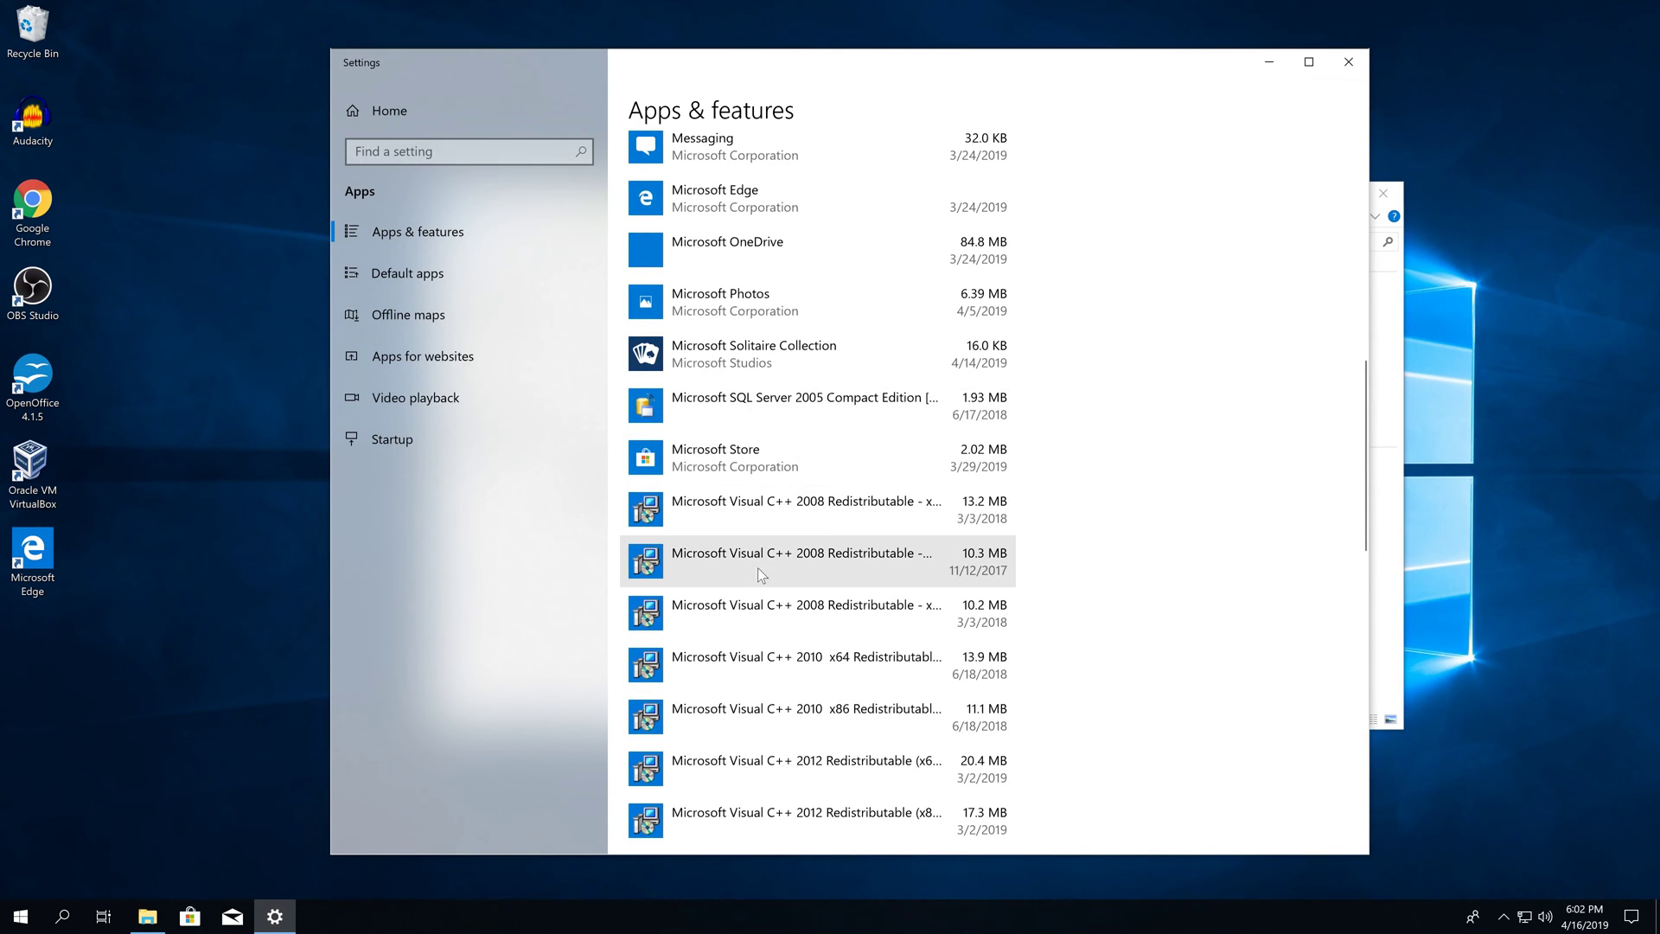
{"action": "scroll", "coordinate": [782, 552], "scroll_direction": "down", "scroll_amount": 4}
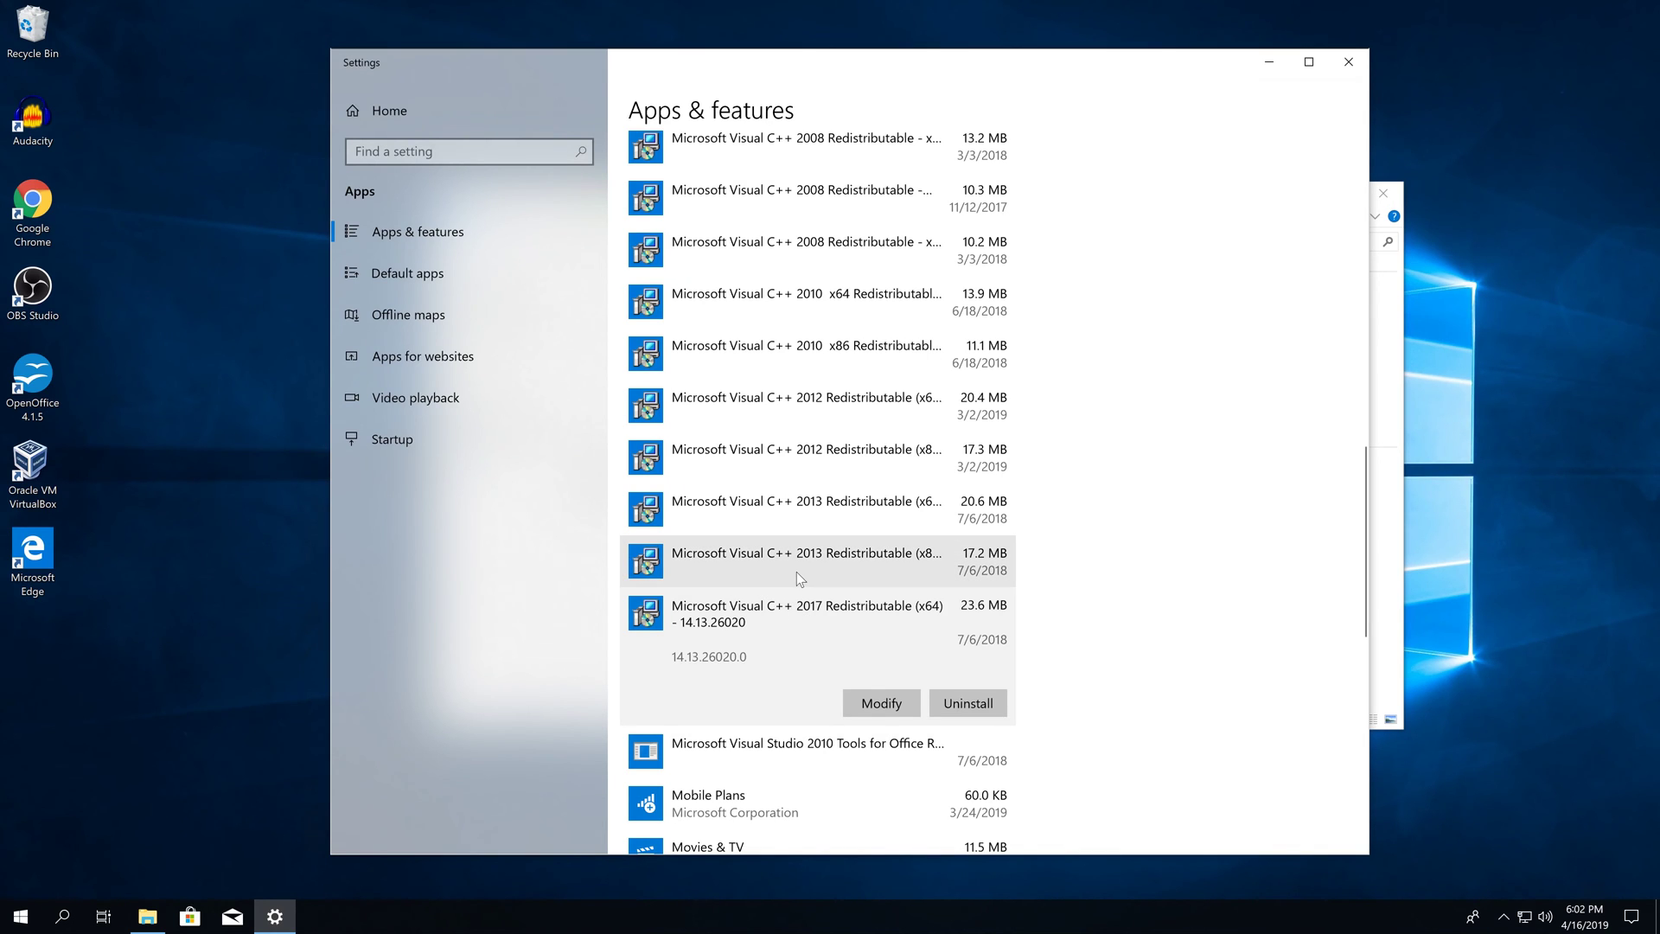
{"action": "scroll", "coordinate": [797, 572], "scroll_direction": "down", "scroll_amount": 4}
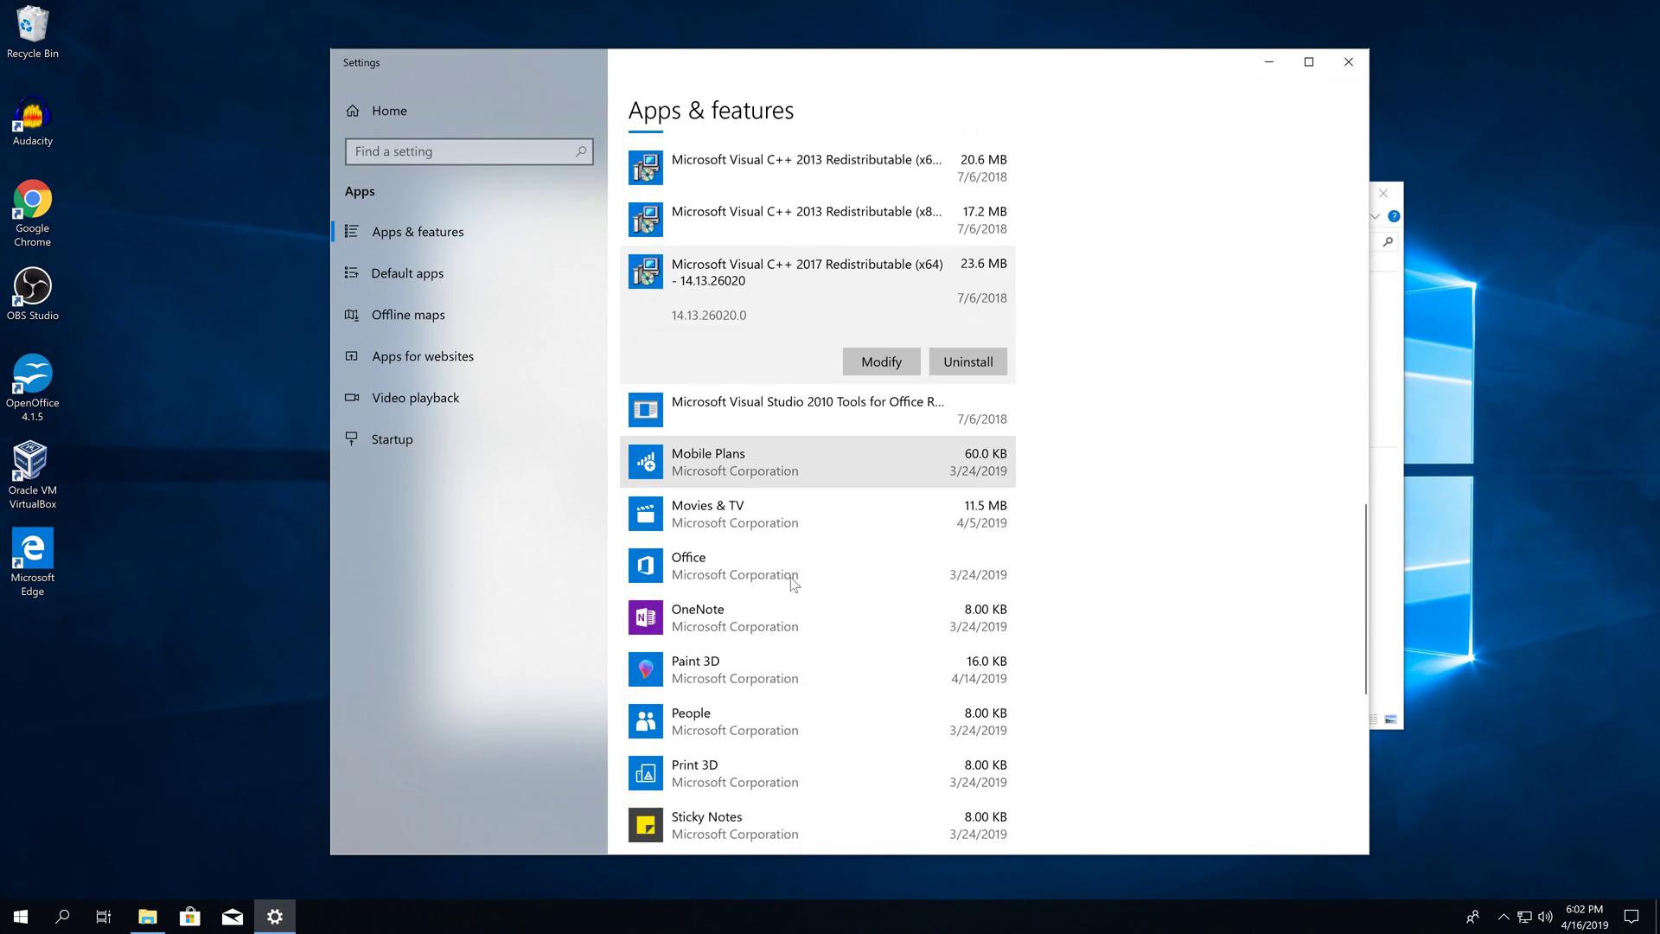
{"action": "scroll", "coordinate": [791, 577], "scroll_direction": "down", "scroll_amount": 6}
{"action": "scroll", "coordinate": [787, 578], "scroll_direction": "up", "scroll_amount": 4}
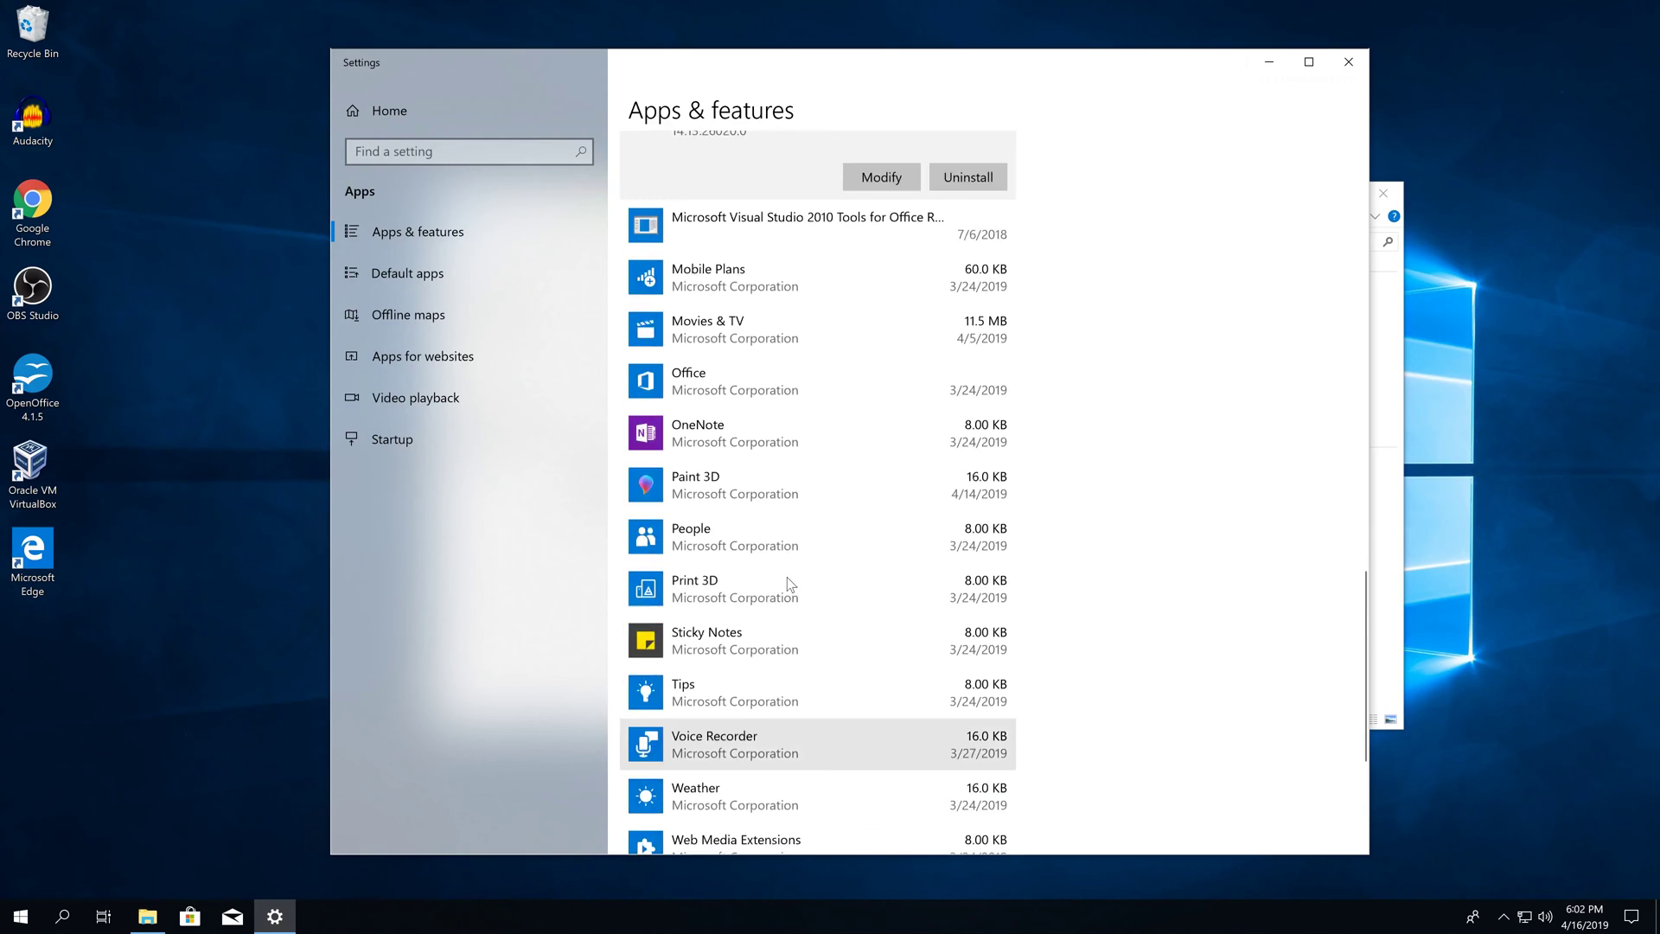
{"action": "scroll", "coordinate": [787, 585], "scroll_direction": "up", "scroll_amount": 15}
{"action": "scroll", "coordinate": [794, 744], "scroll_direction": "down", "scroll_amount": 1}
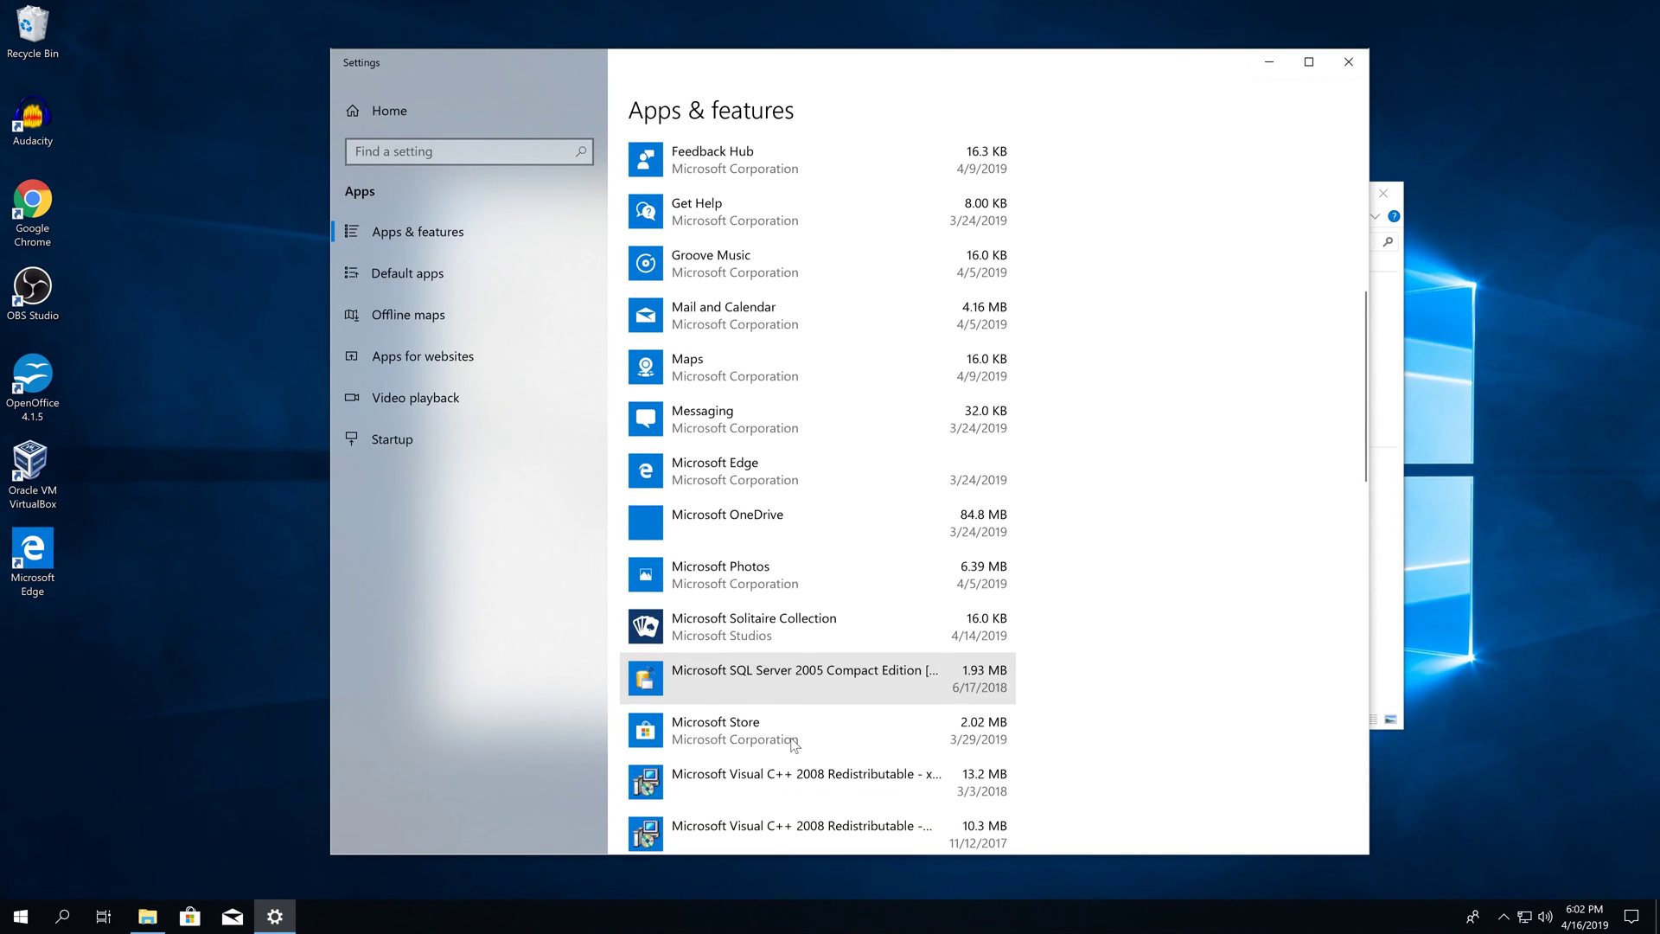
{"action": "scroll", "coordinate": [794, 744], "scroll_direction": "down", "scroll_amount": 1}
{"action": "left_click", "coordinate": [763, 734]}
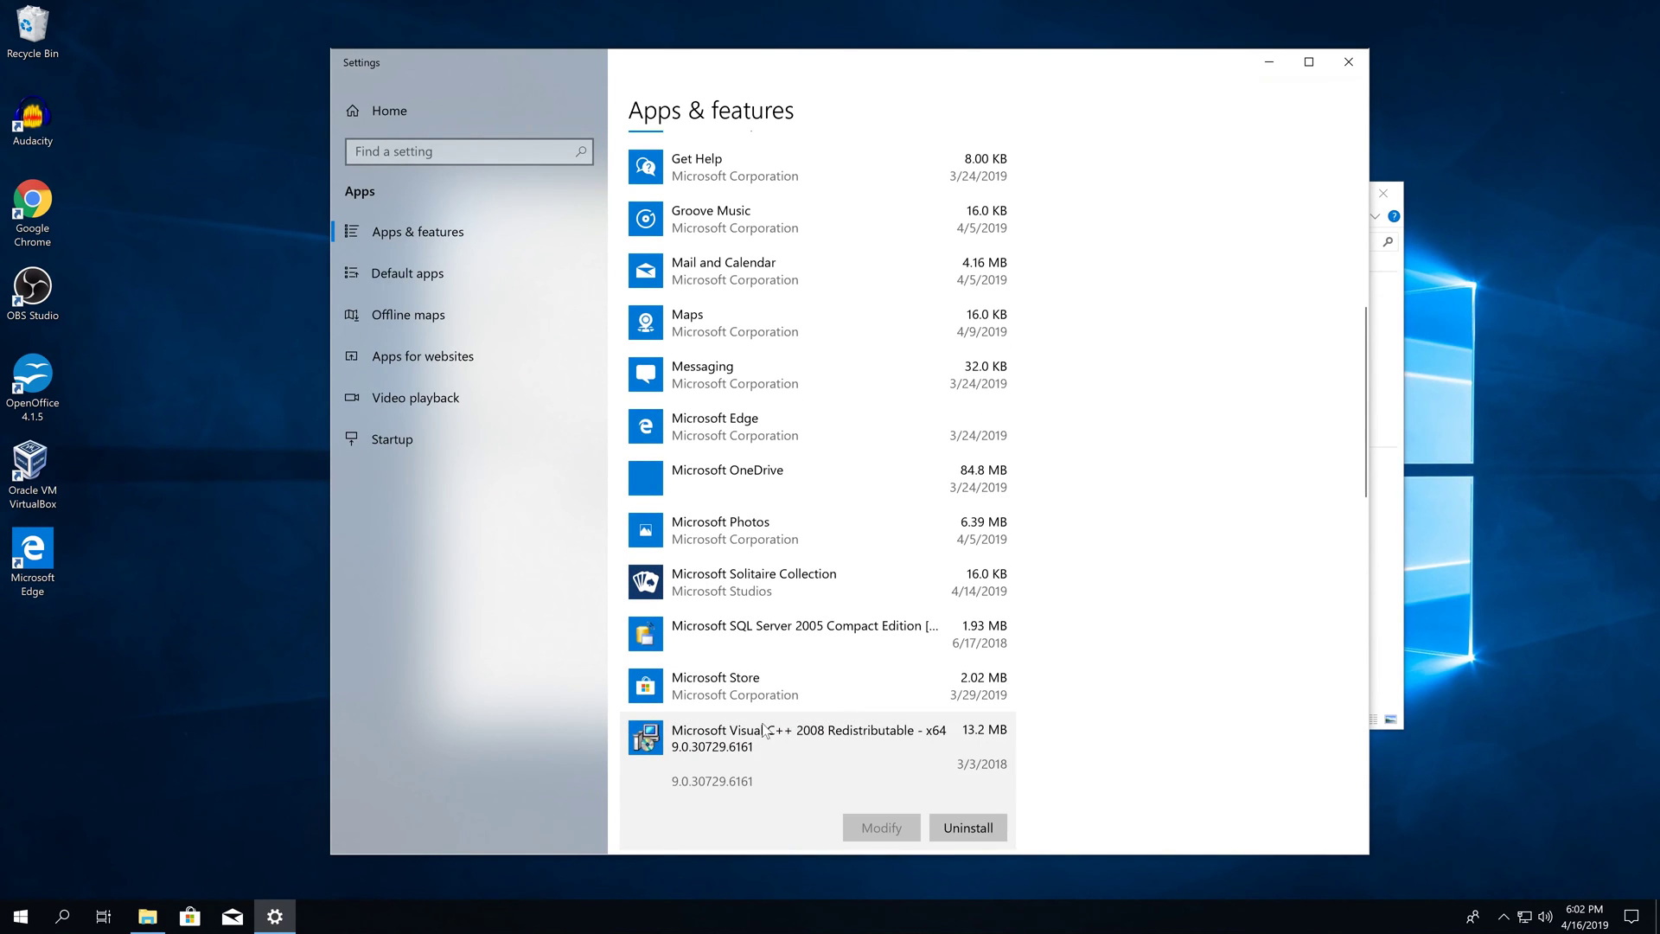
Expand the 10.3 MB Visual C++ 2008 x86 redistributable and review the surrounding entries
{"action": "scroll", "coordinate": [763, 733], "scroll_direction": "down", "scroll_amount": 4}
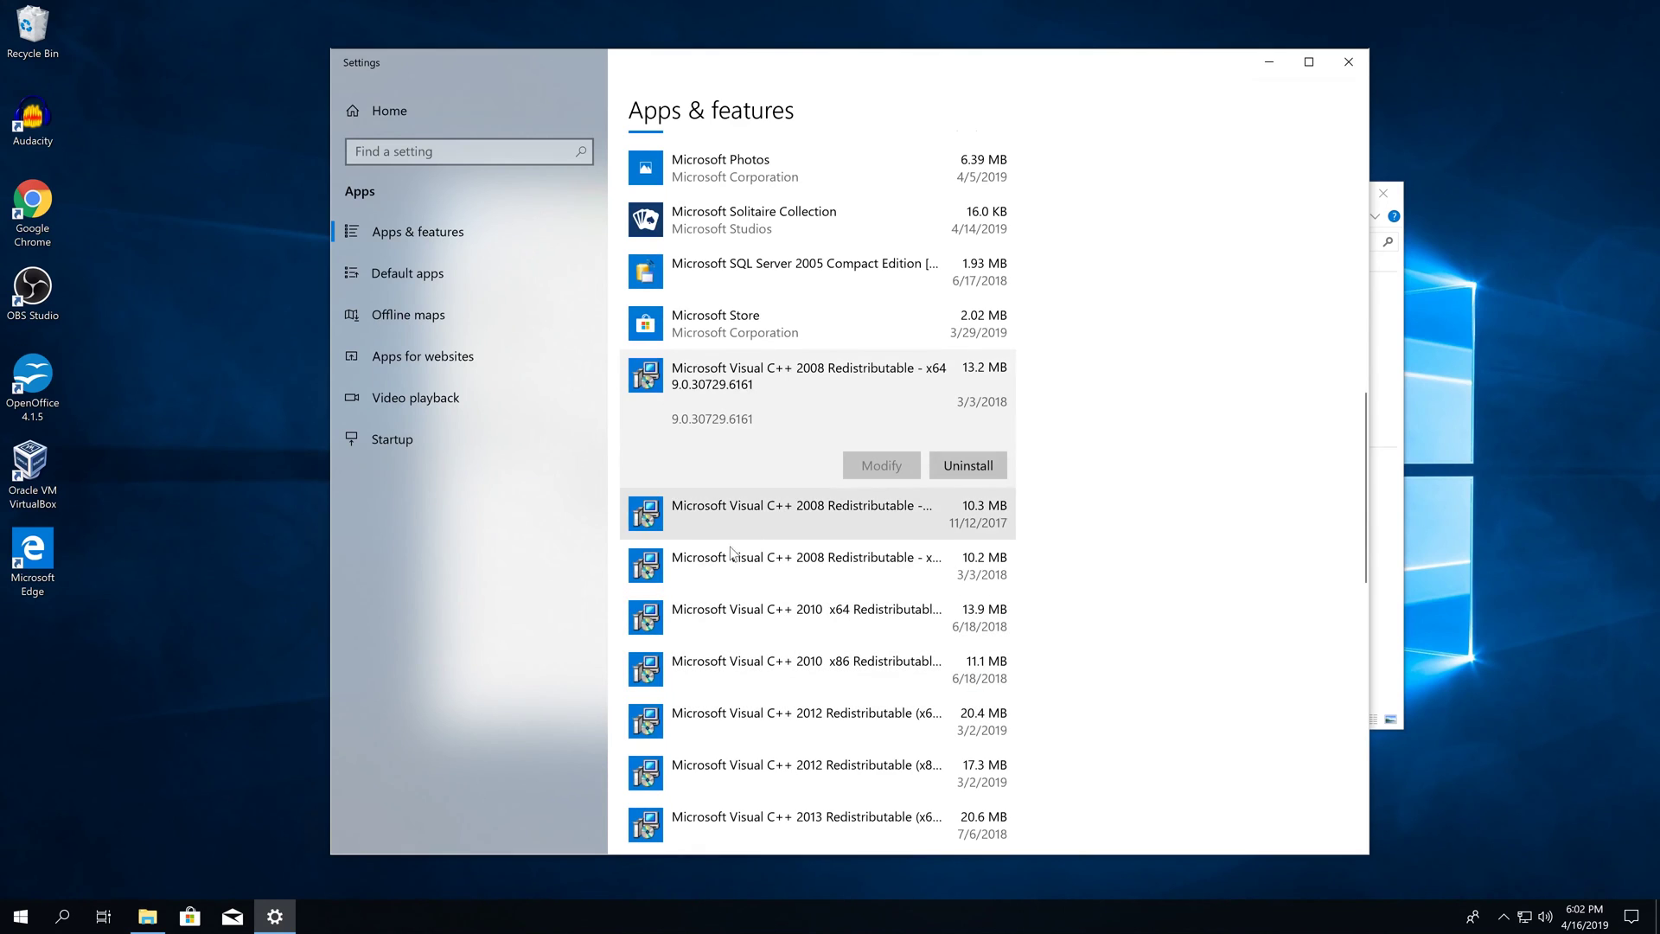
{"action": "left_click", "coordinate": [777, 519]}
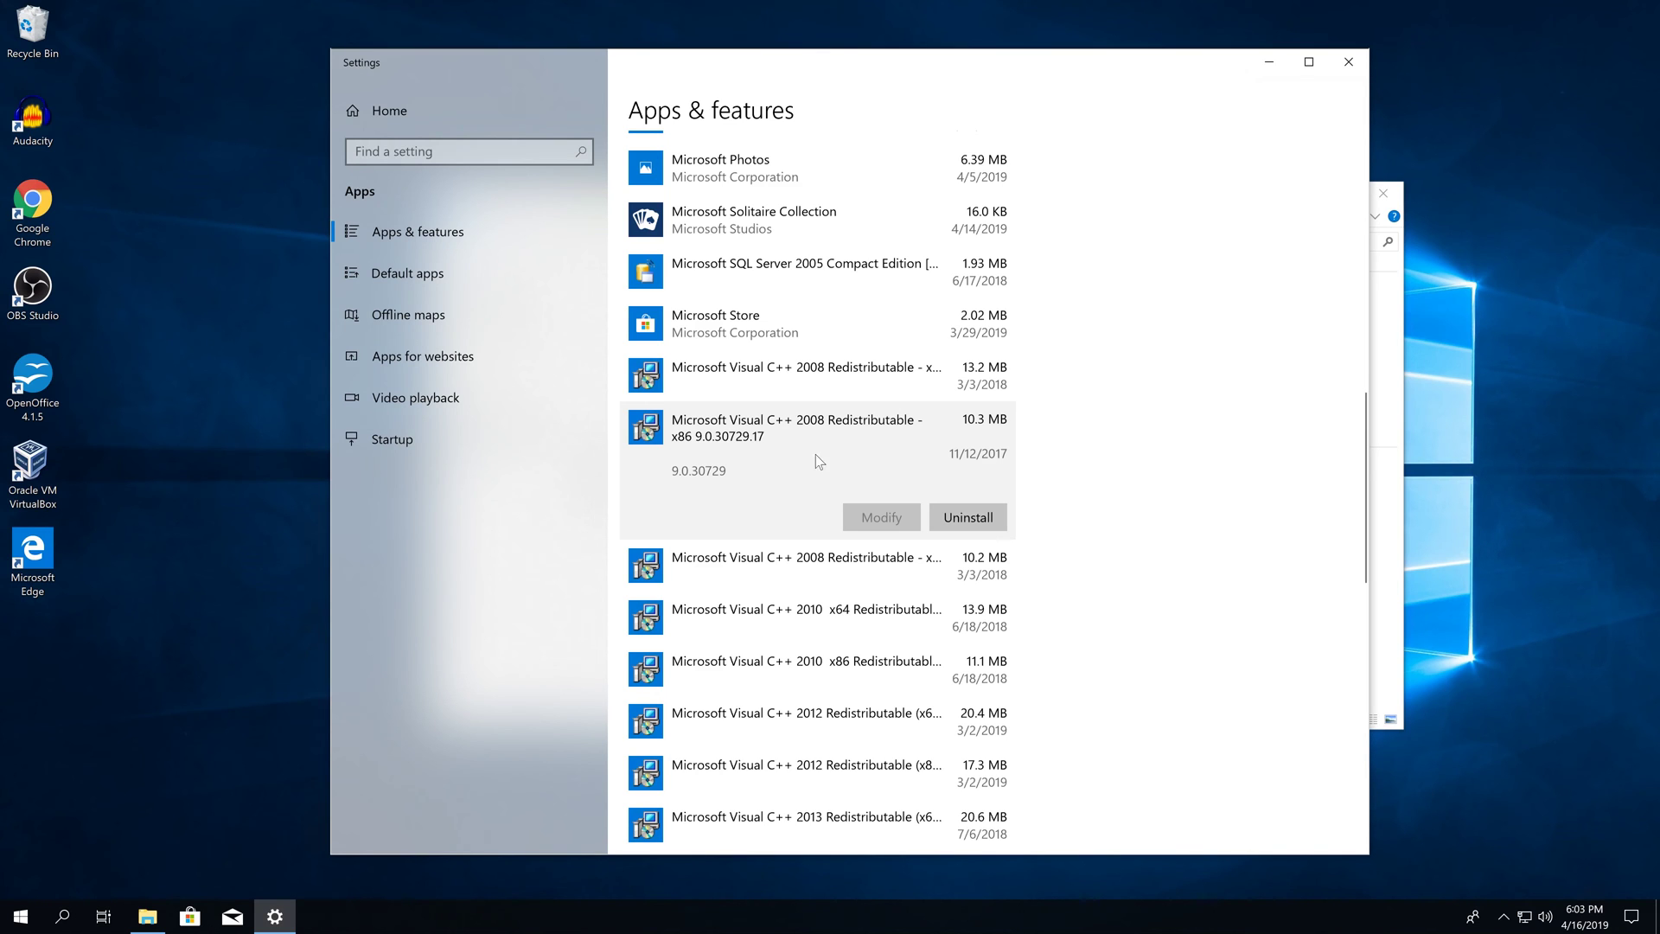
{"action": "scroll", "coordinate": [732, 468], "scroll_direction": "up", "scroll_amount": 5}
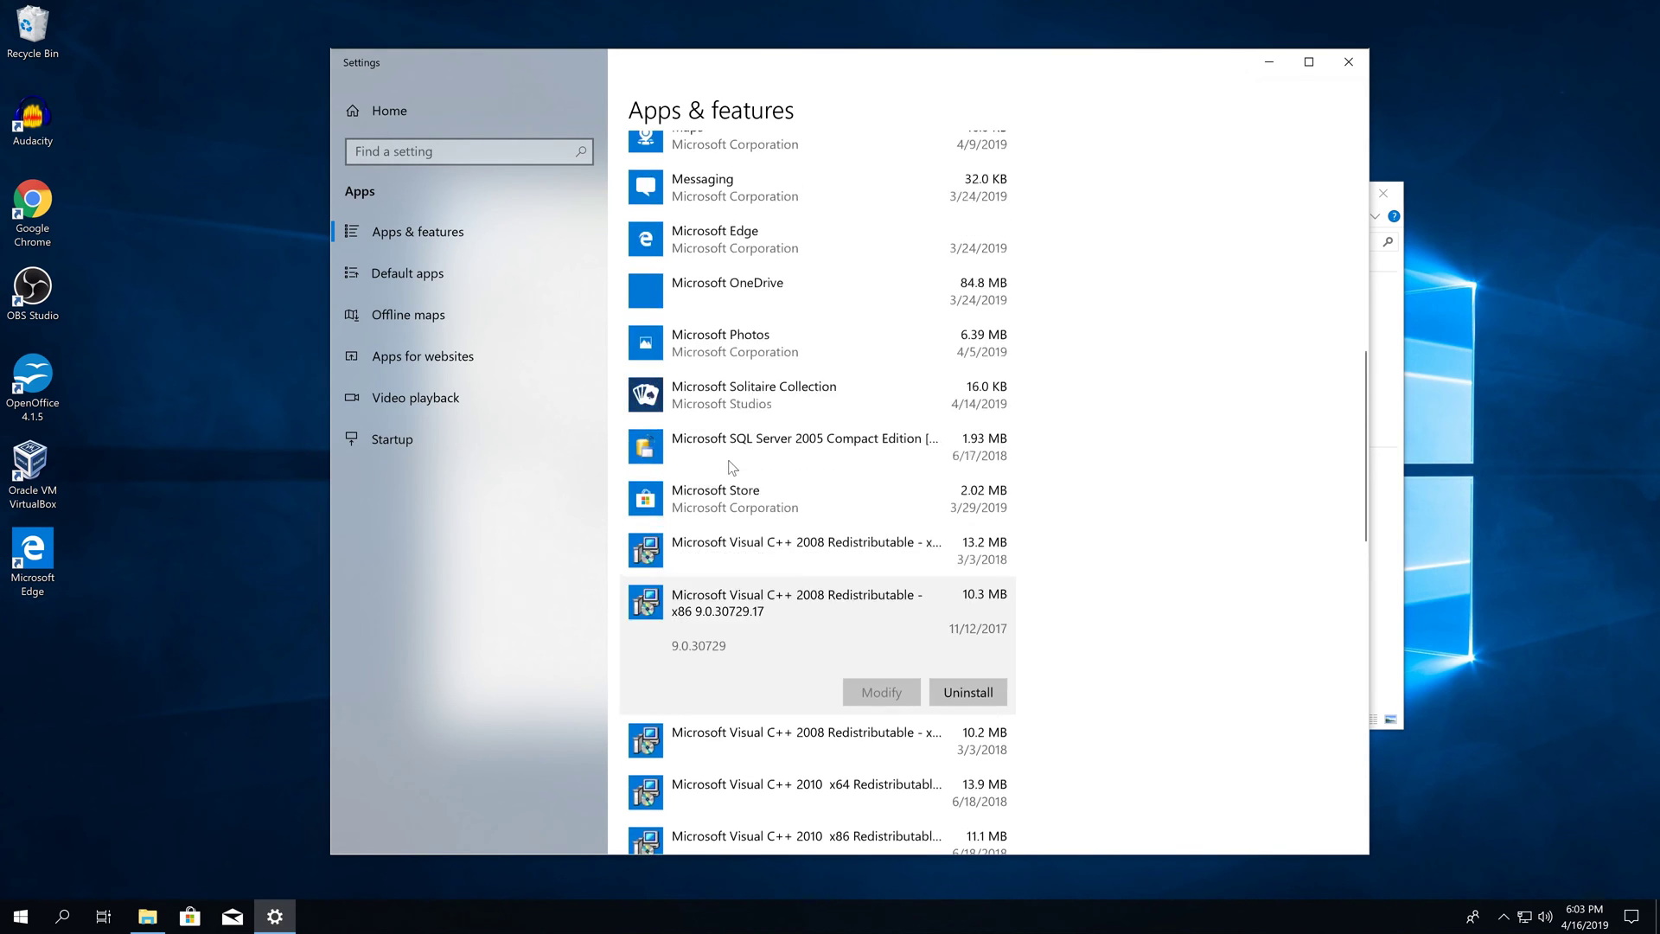
{"action": "scroll", "coordinate": [732, 468], "scroll_direction": "up", "scroll_amount": 7}
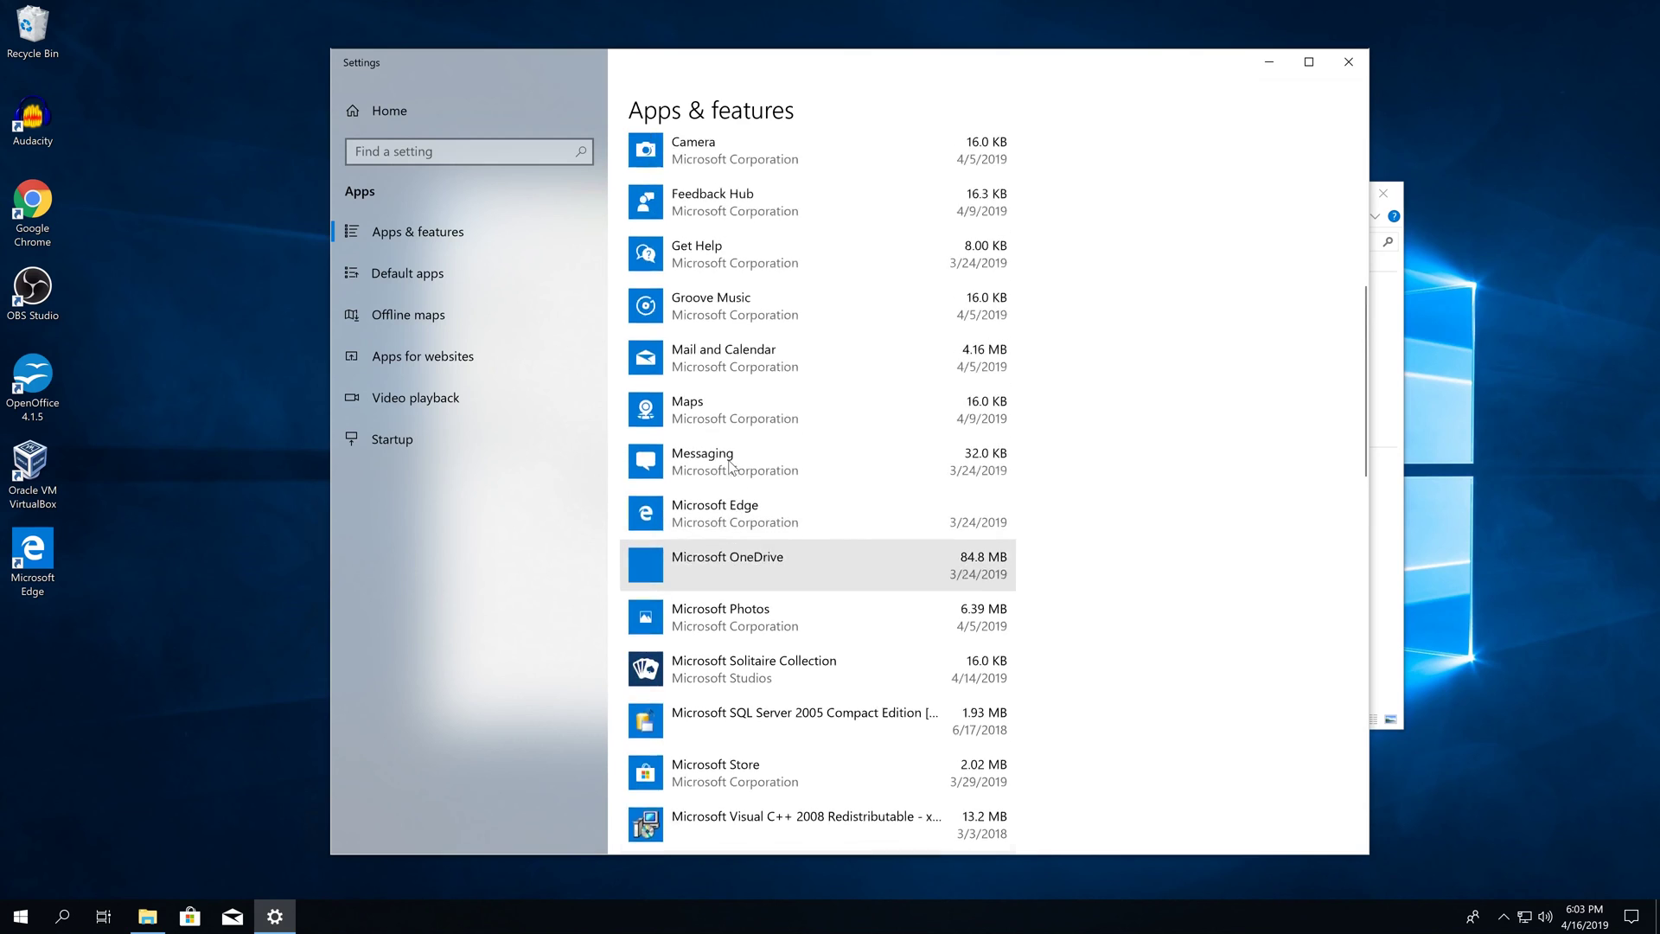
{"action": "scroll", "coordinate": [731, 467], "scroll_direction": "down", "scroll_amount": 5}
{"action": "scroll", "coordinate": [731, 467], "scroll_direction": "down", "scroll_amount": 20}
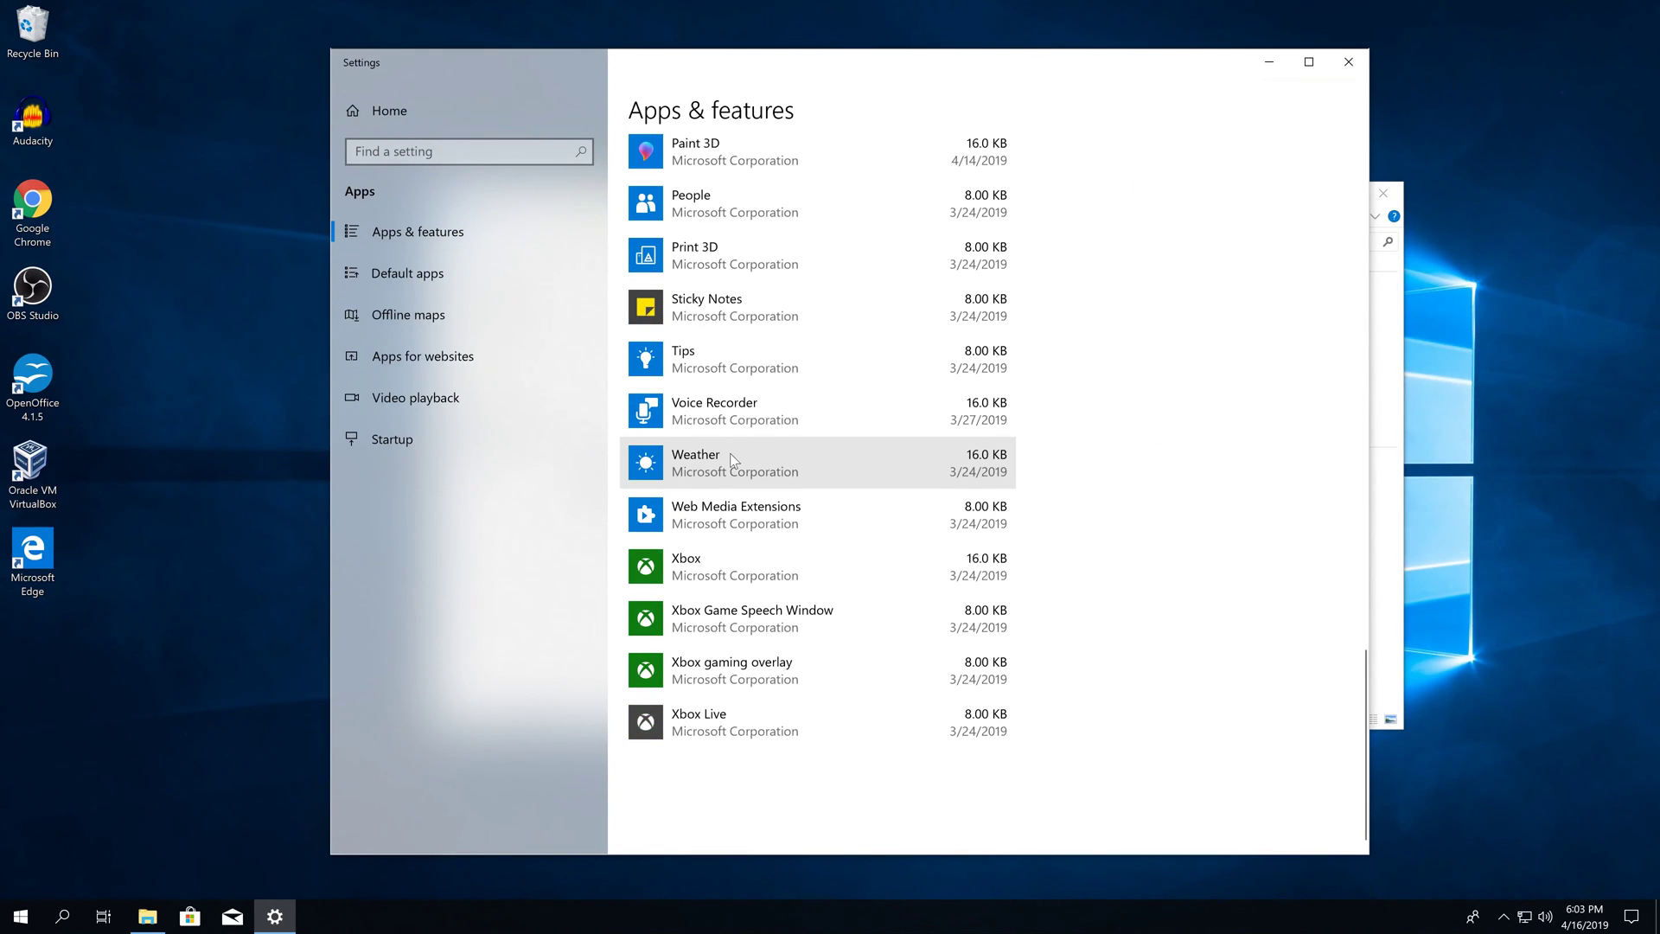
{"action": "scroll", "coordinate": [726, 512], "scroll_direction": "up", "scroll_amount": 2}
{"action": "scroll", "coordinate": [726, 512], "scroll_direction": "up", "scroll_amount": 5}
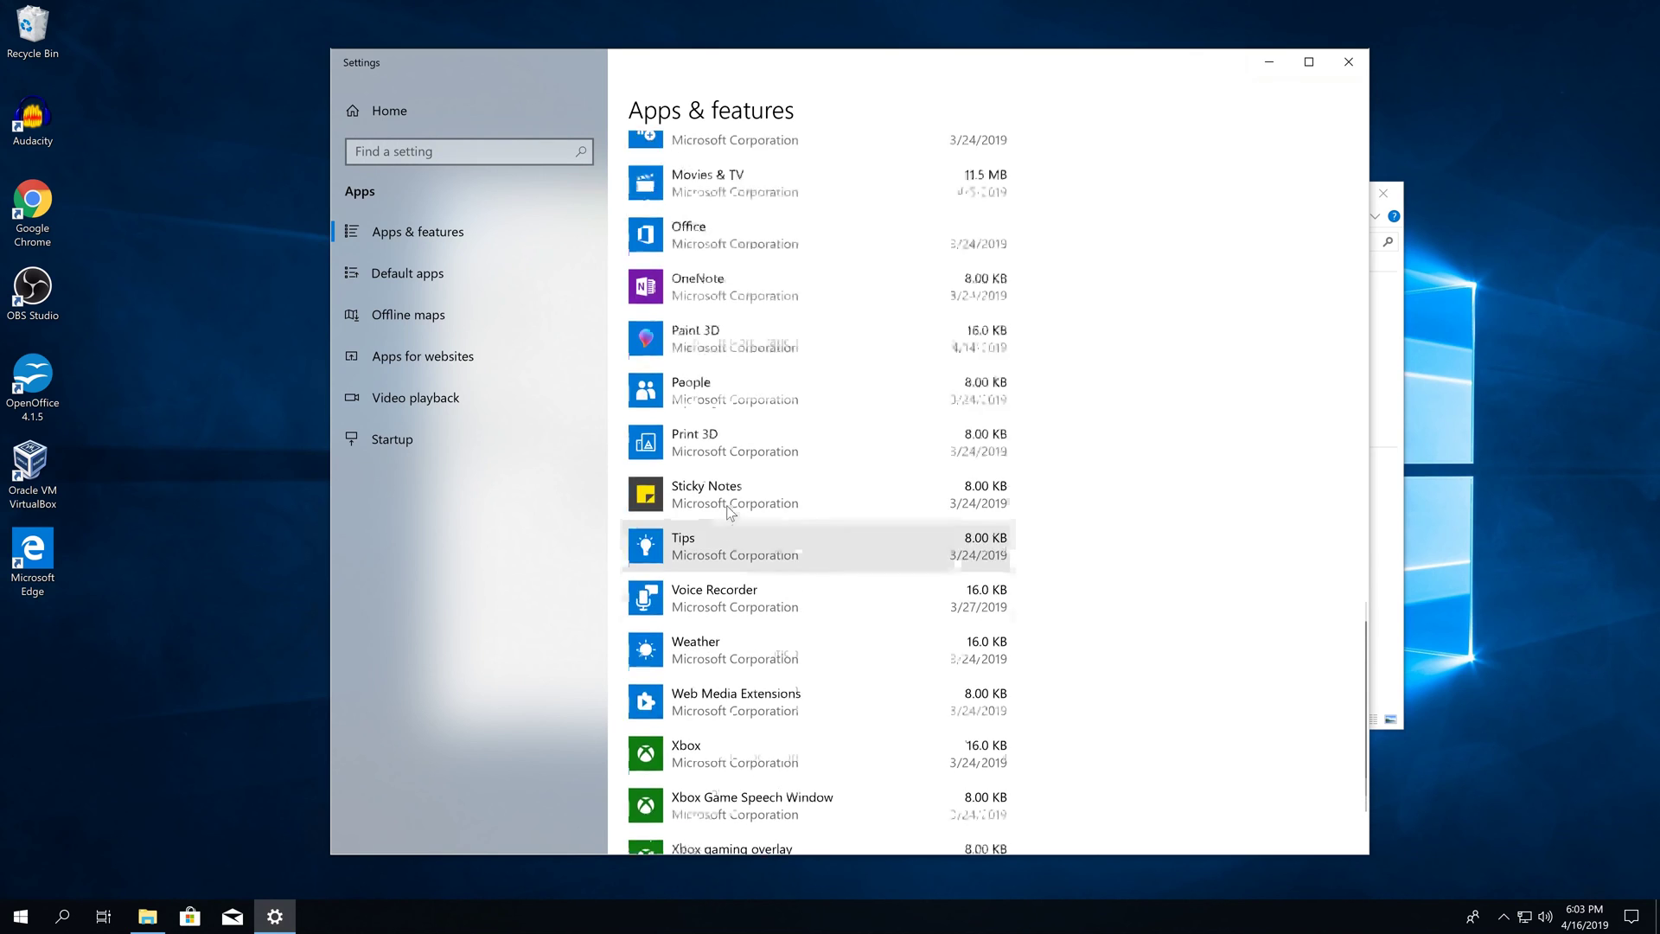
Launch dxdiag with driver signature checking allowed, closing Settings and File Explorer
{"action": "left_click", "coordinate": [59, 922]}
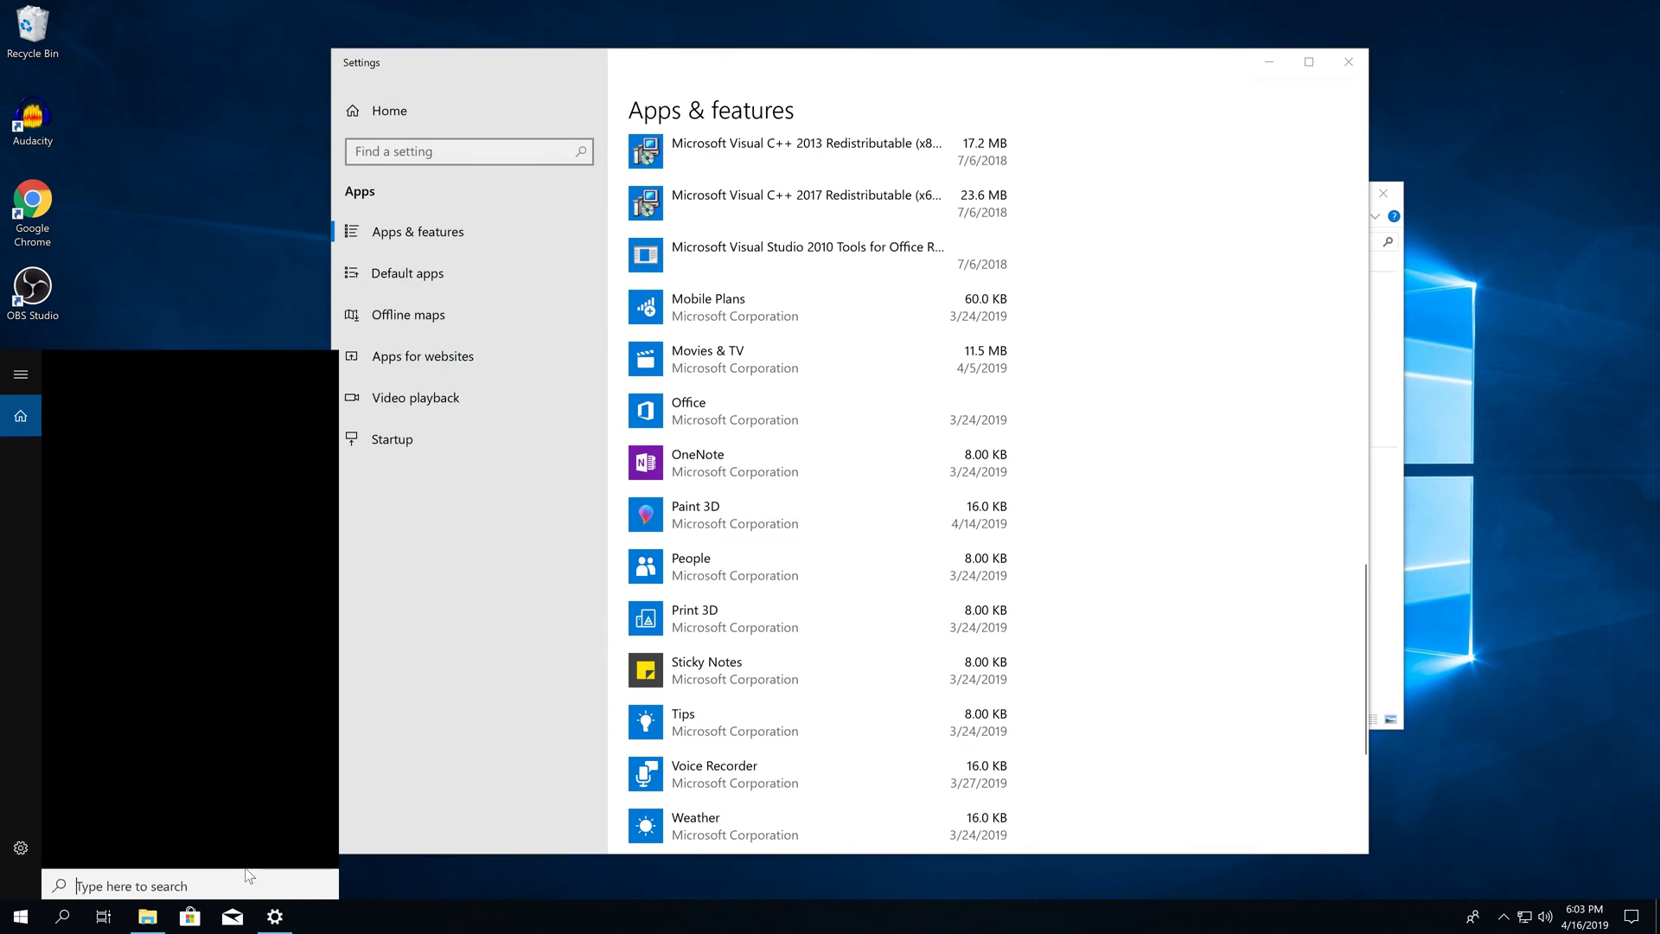
{"action": "type", "text": "dxdiag"}
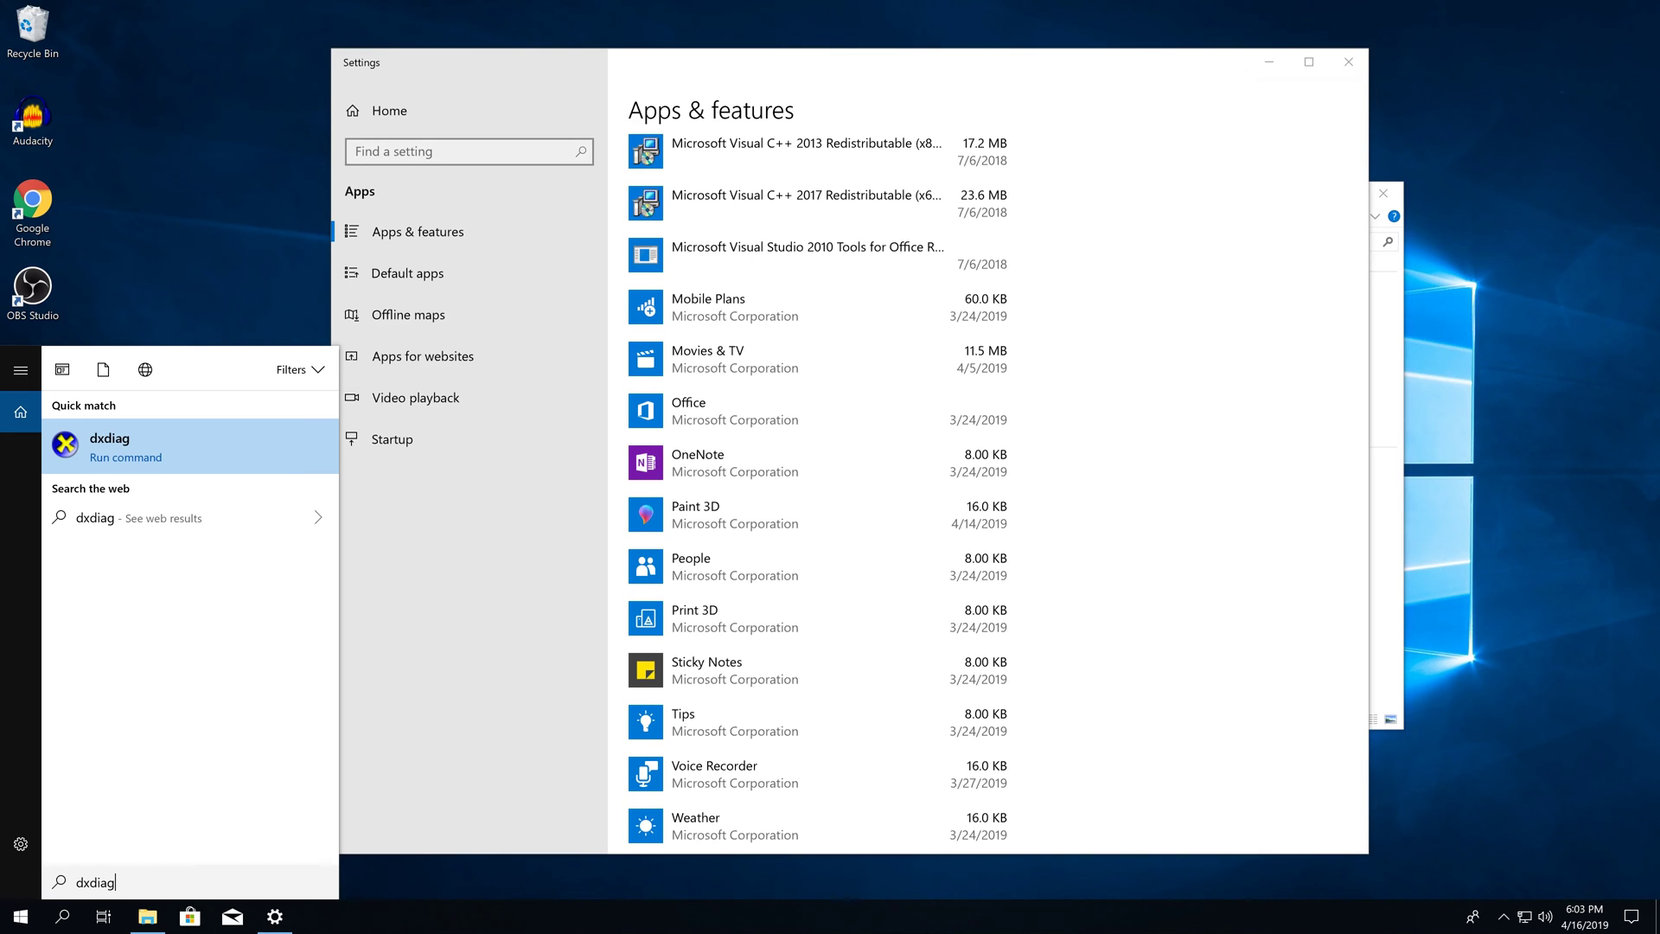
{"action": "key", "text": "Return"}
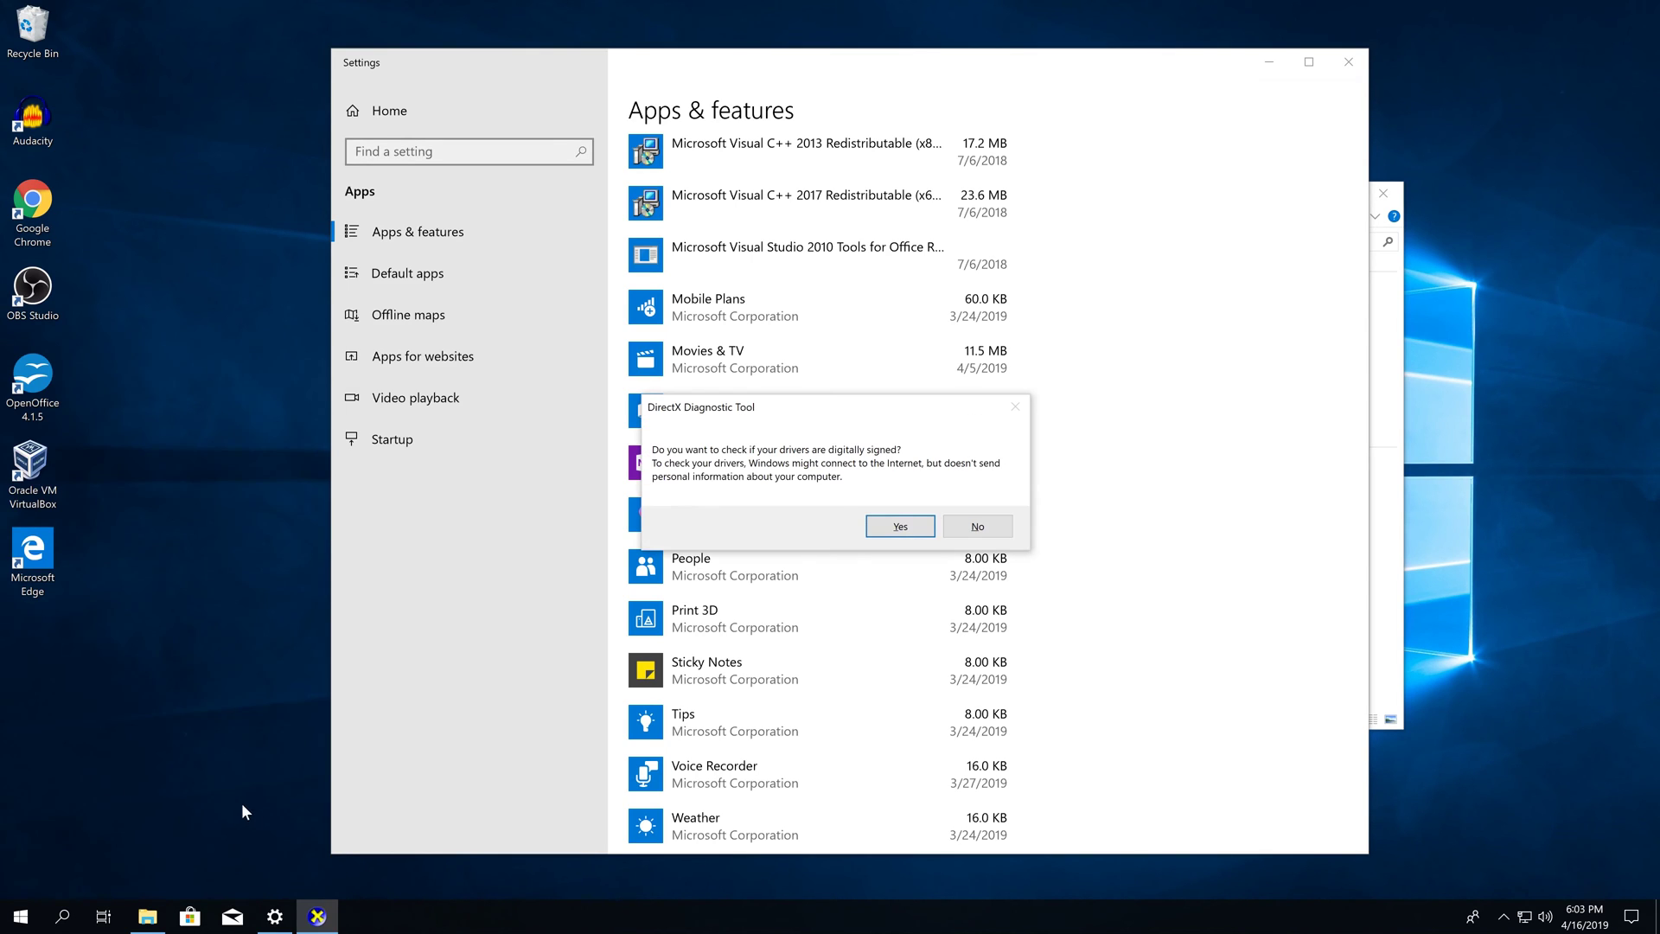
{"action": "left_click", "coordinate": [917, 527]}
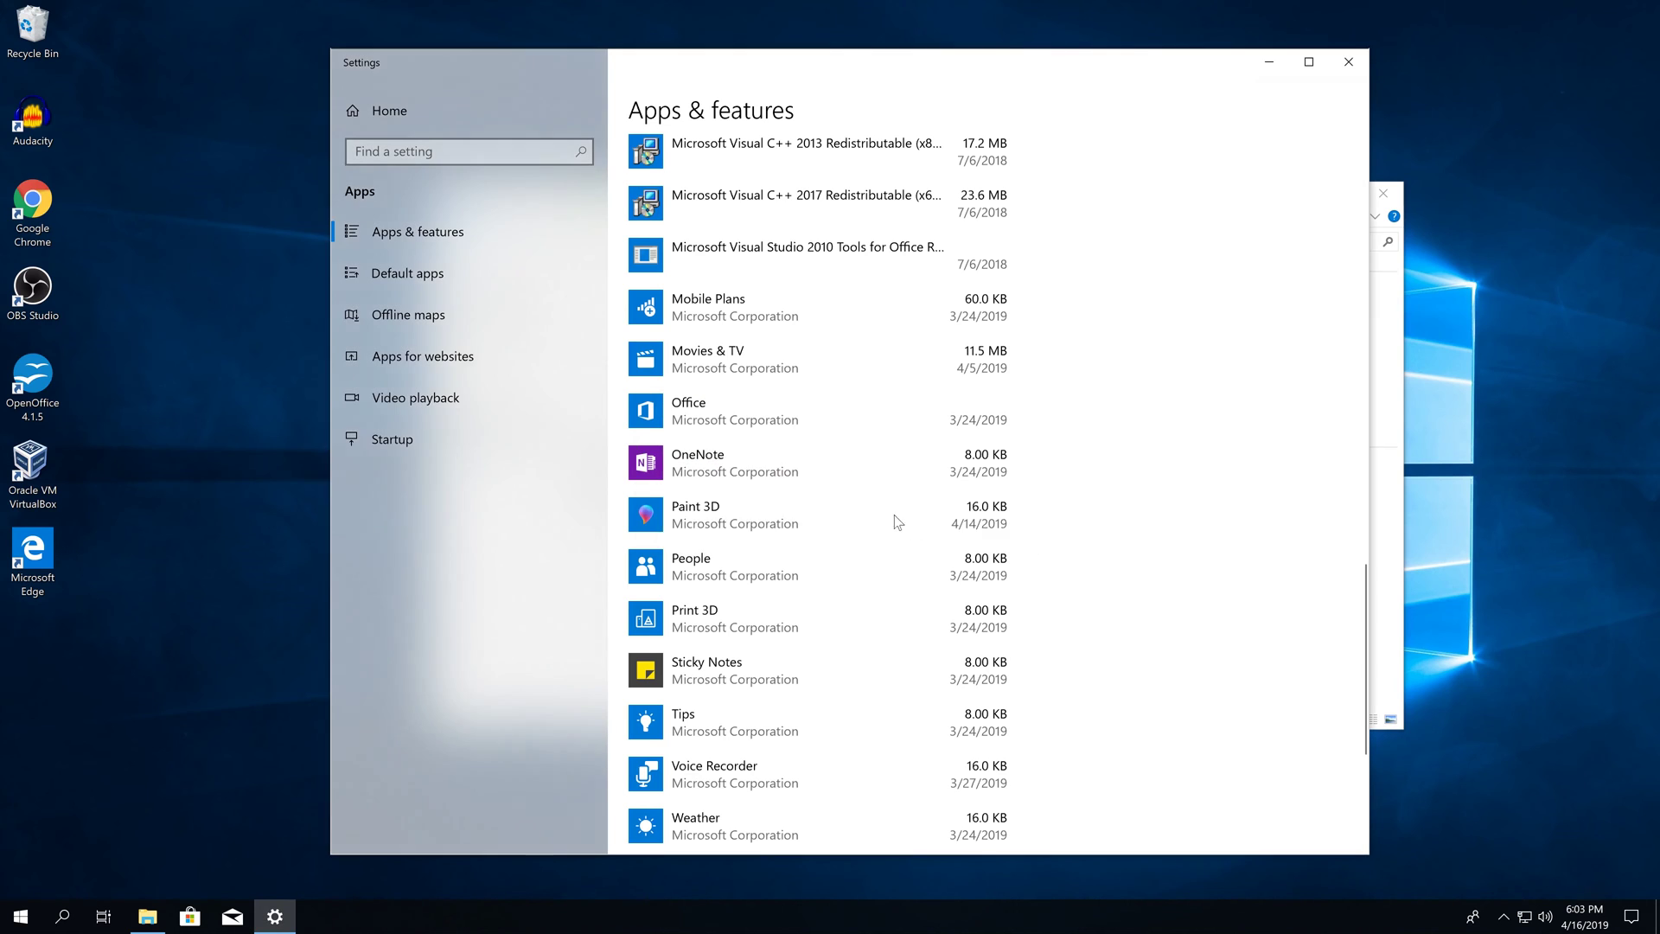
{"action": "left_click", "coordinate": [1350, 62]}
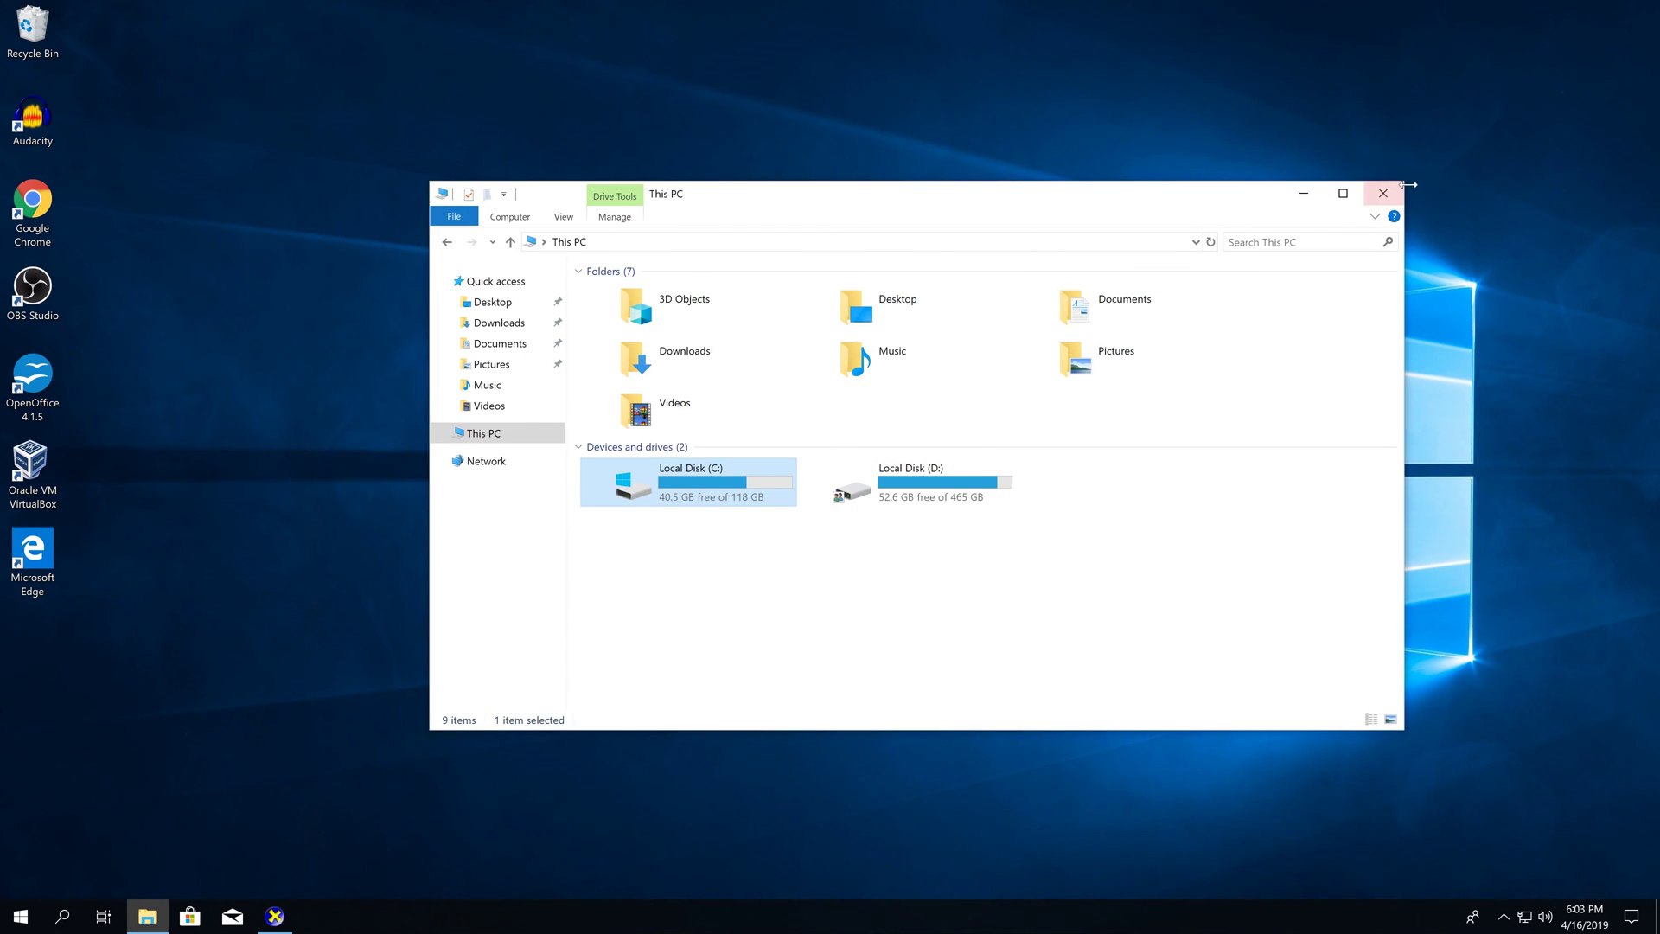
{"action": "left_click", "coordinate": [1383, 194]}
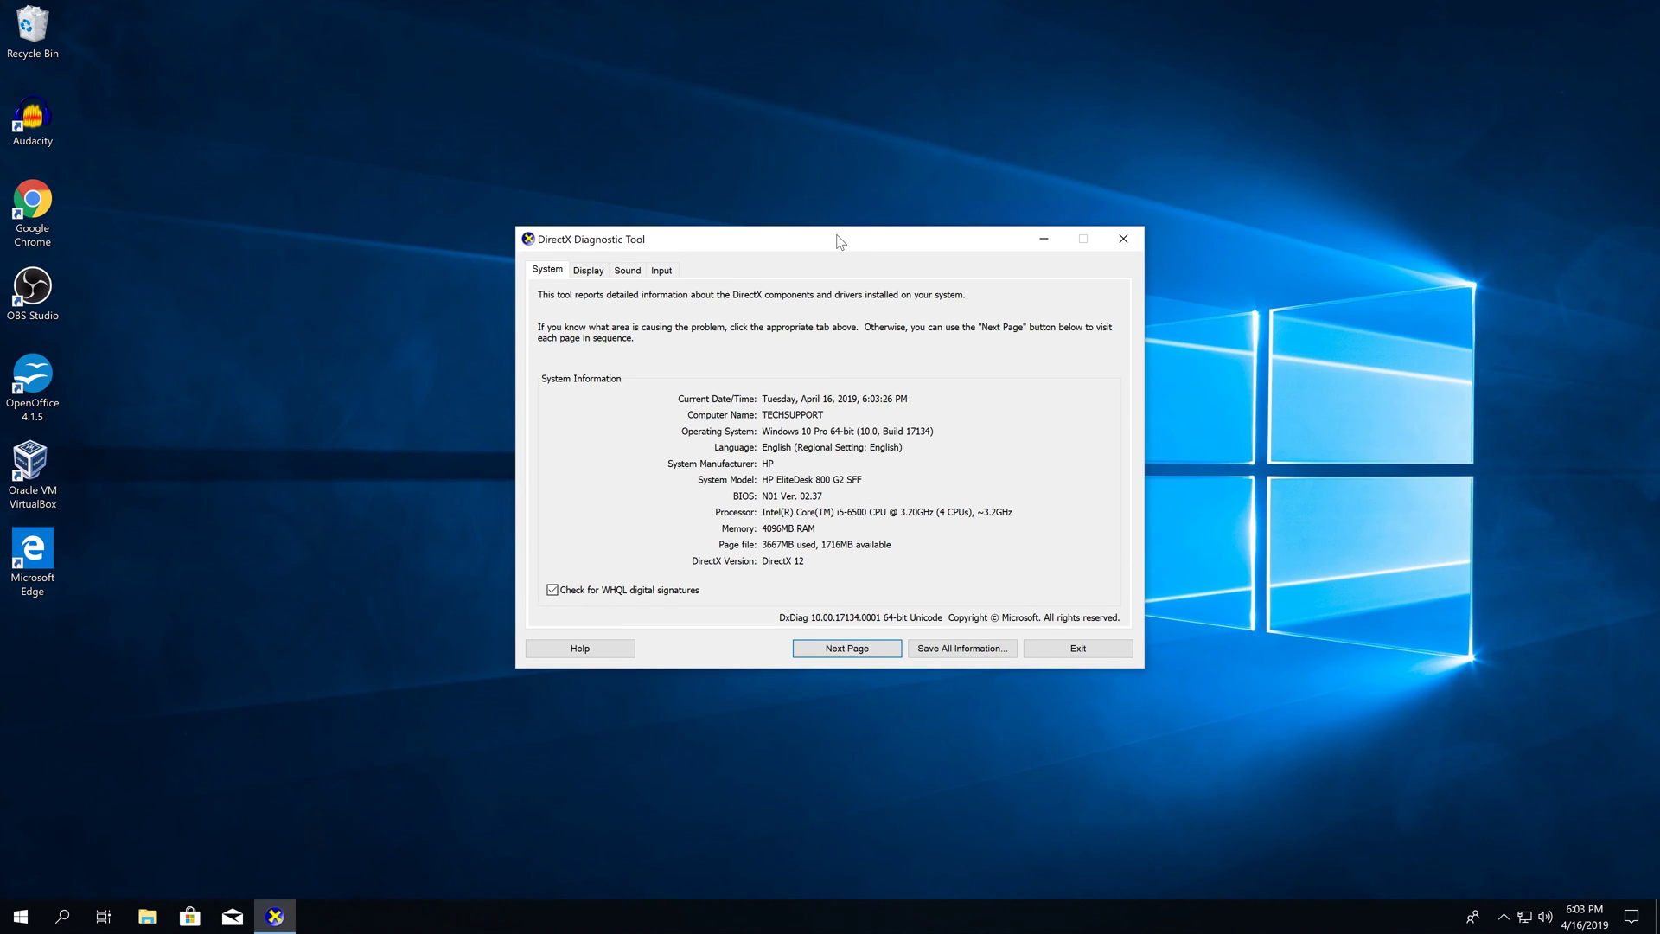
Review the Intel HD Graphics 530 Display and Sound tabs, returning to the DirectX 12 System summary
{"action": "left_click_drag", "start_coordinate": [837, 237], "coordinate": [837, 256]}
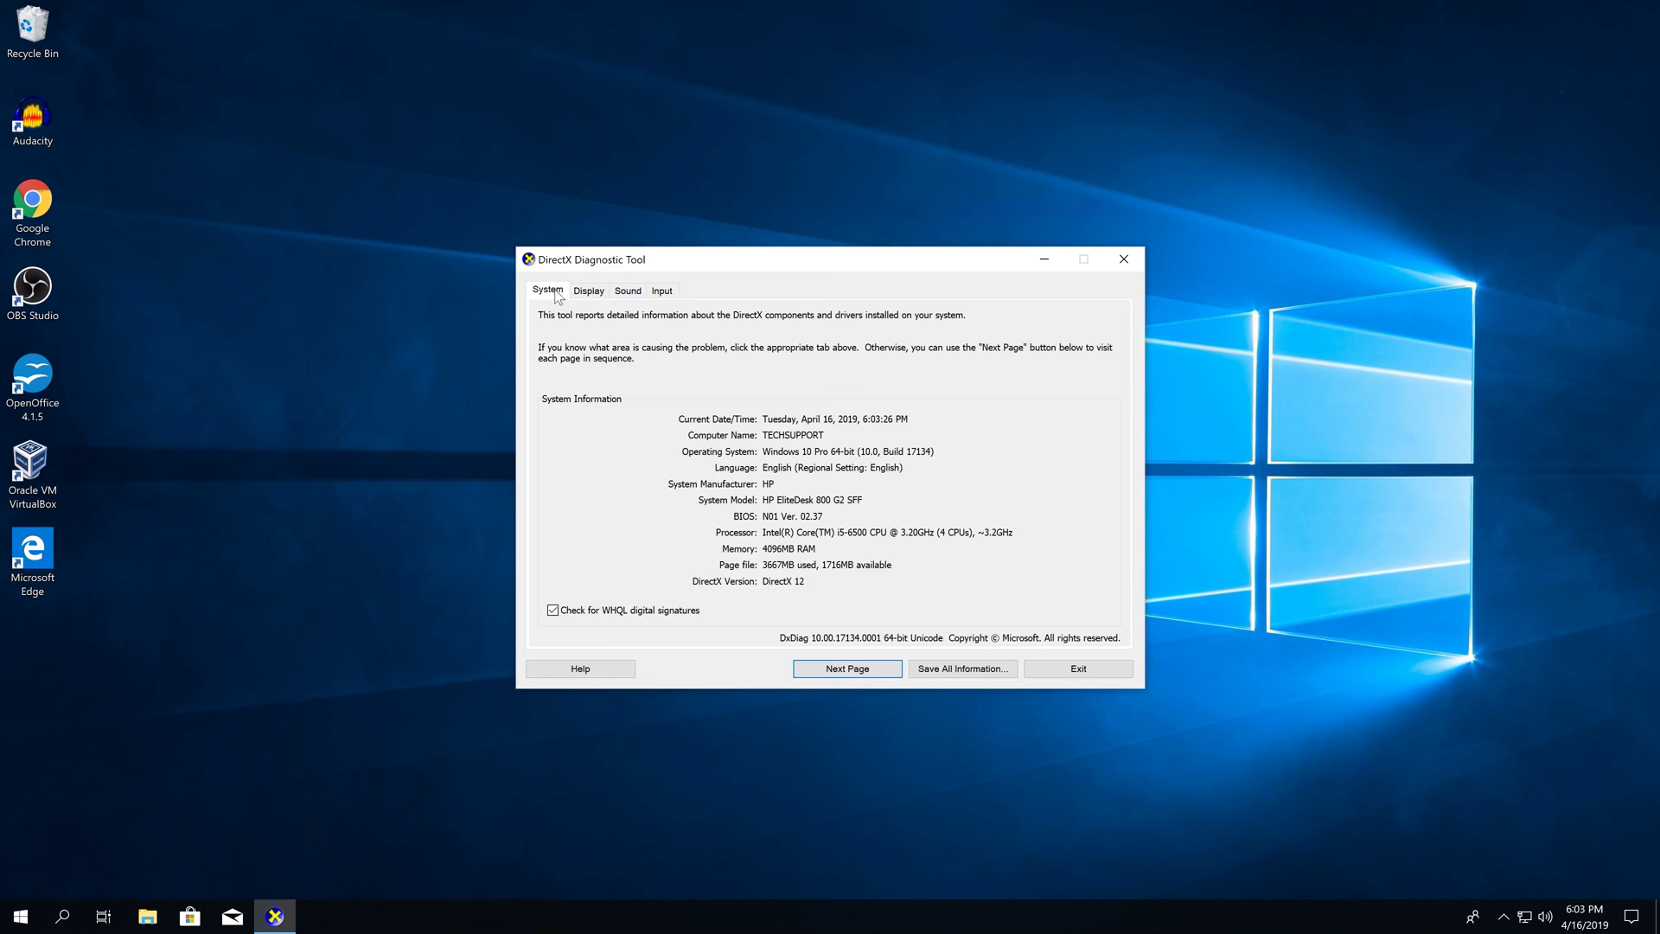
{"action": "left_click_drag", "start_coordinate": [659, 260], "coordinate": [683, 257]}
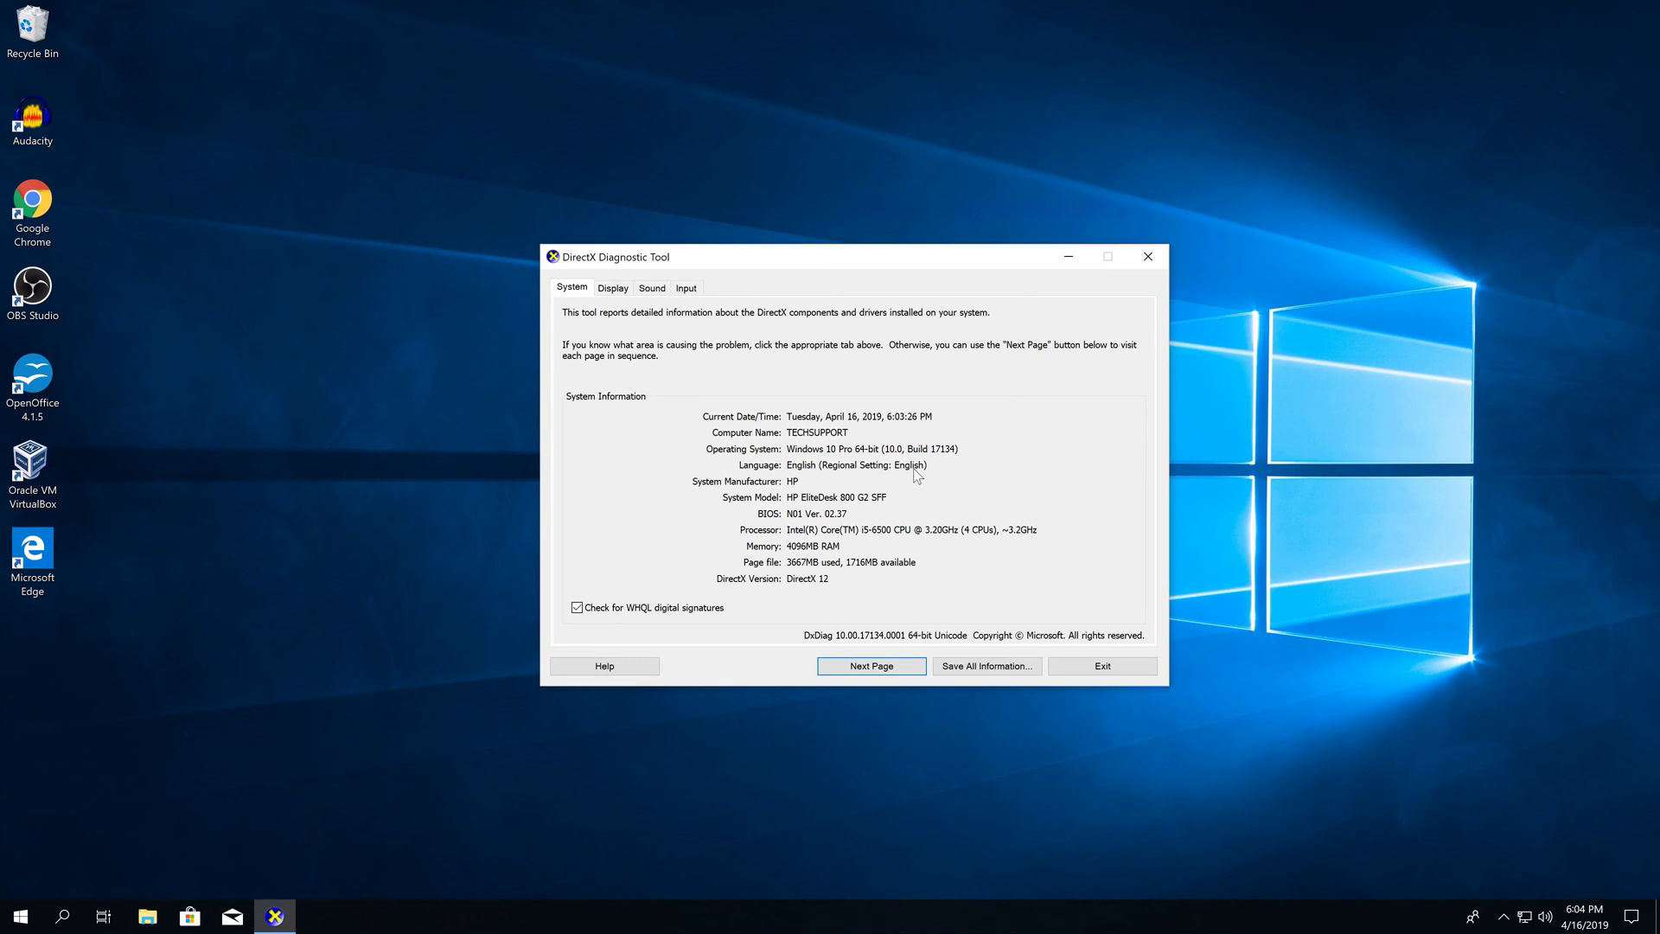
{"action": "left_click", "coordinate": [611, 291]}
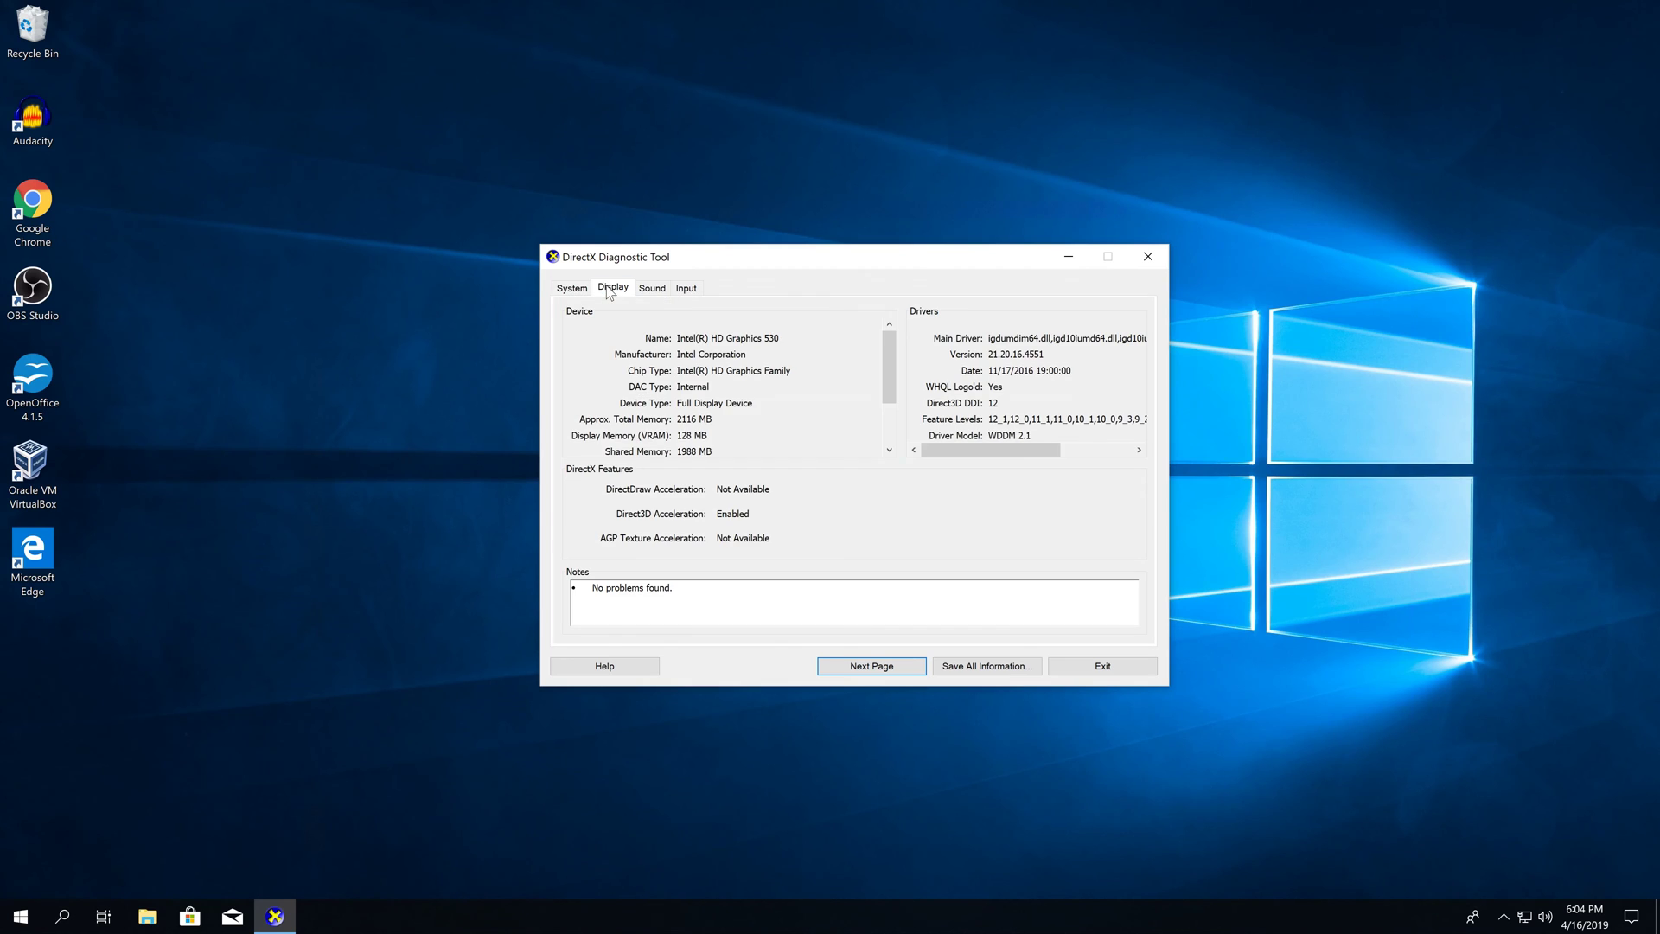
{"action": "left_click", "coordinate": [652, 291]}
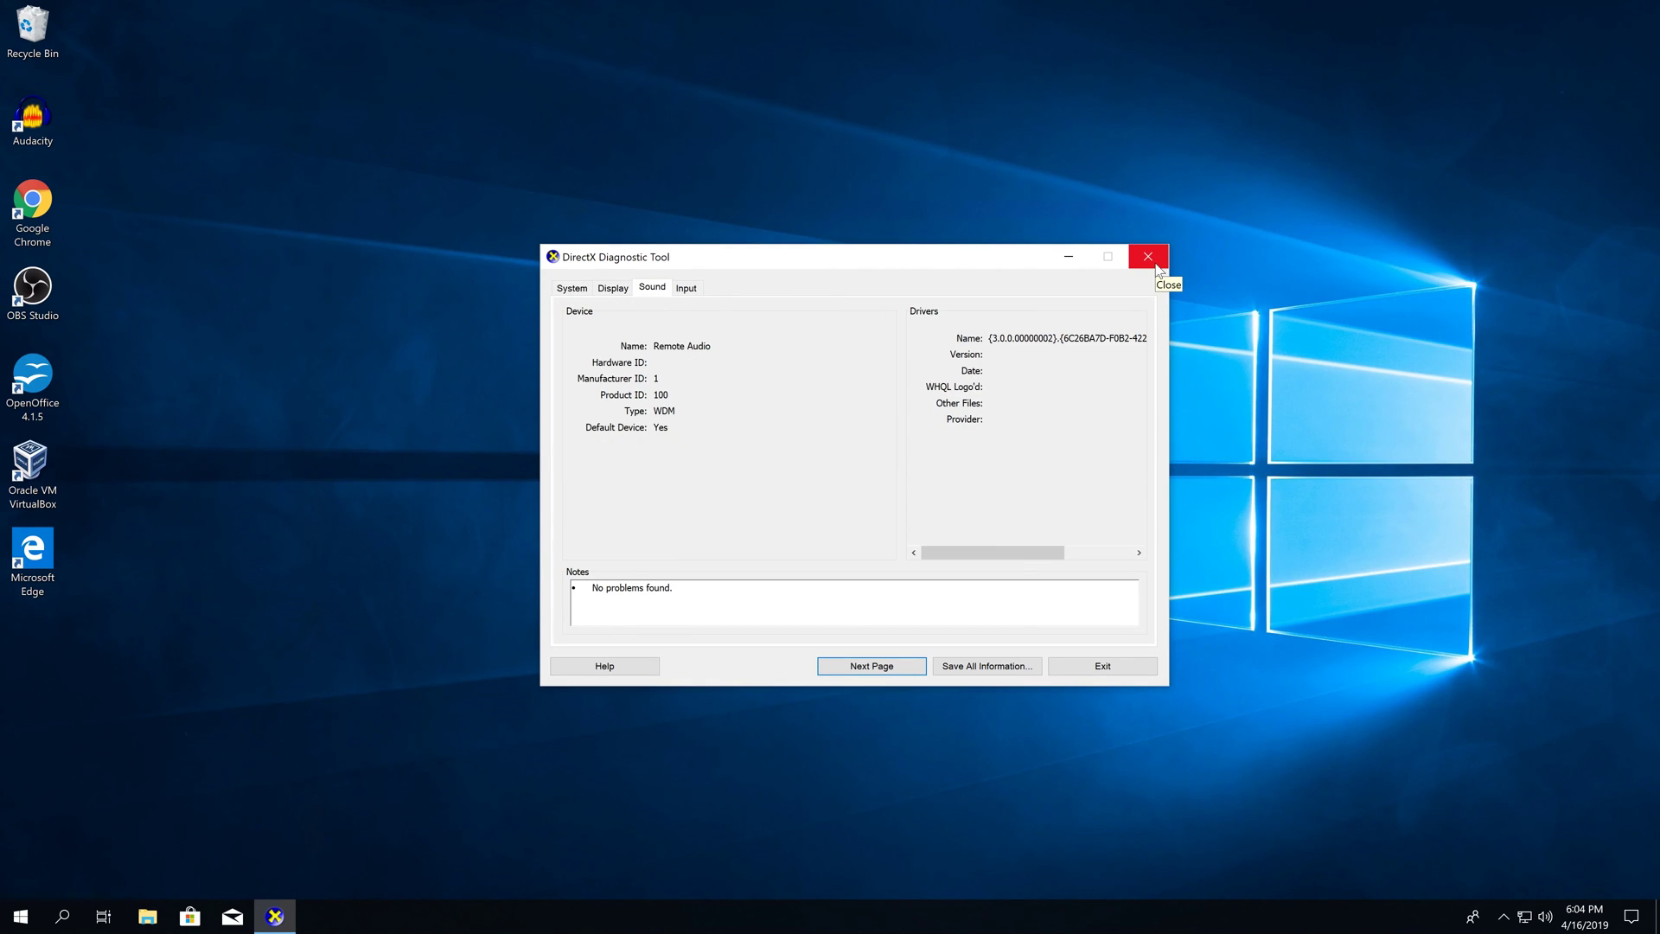
{"action": "left_click", "coordinate": [573, 289]}
{"action": "left_click", "coordinate": [608, 295]}
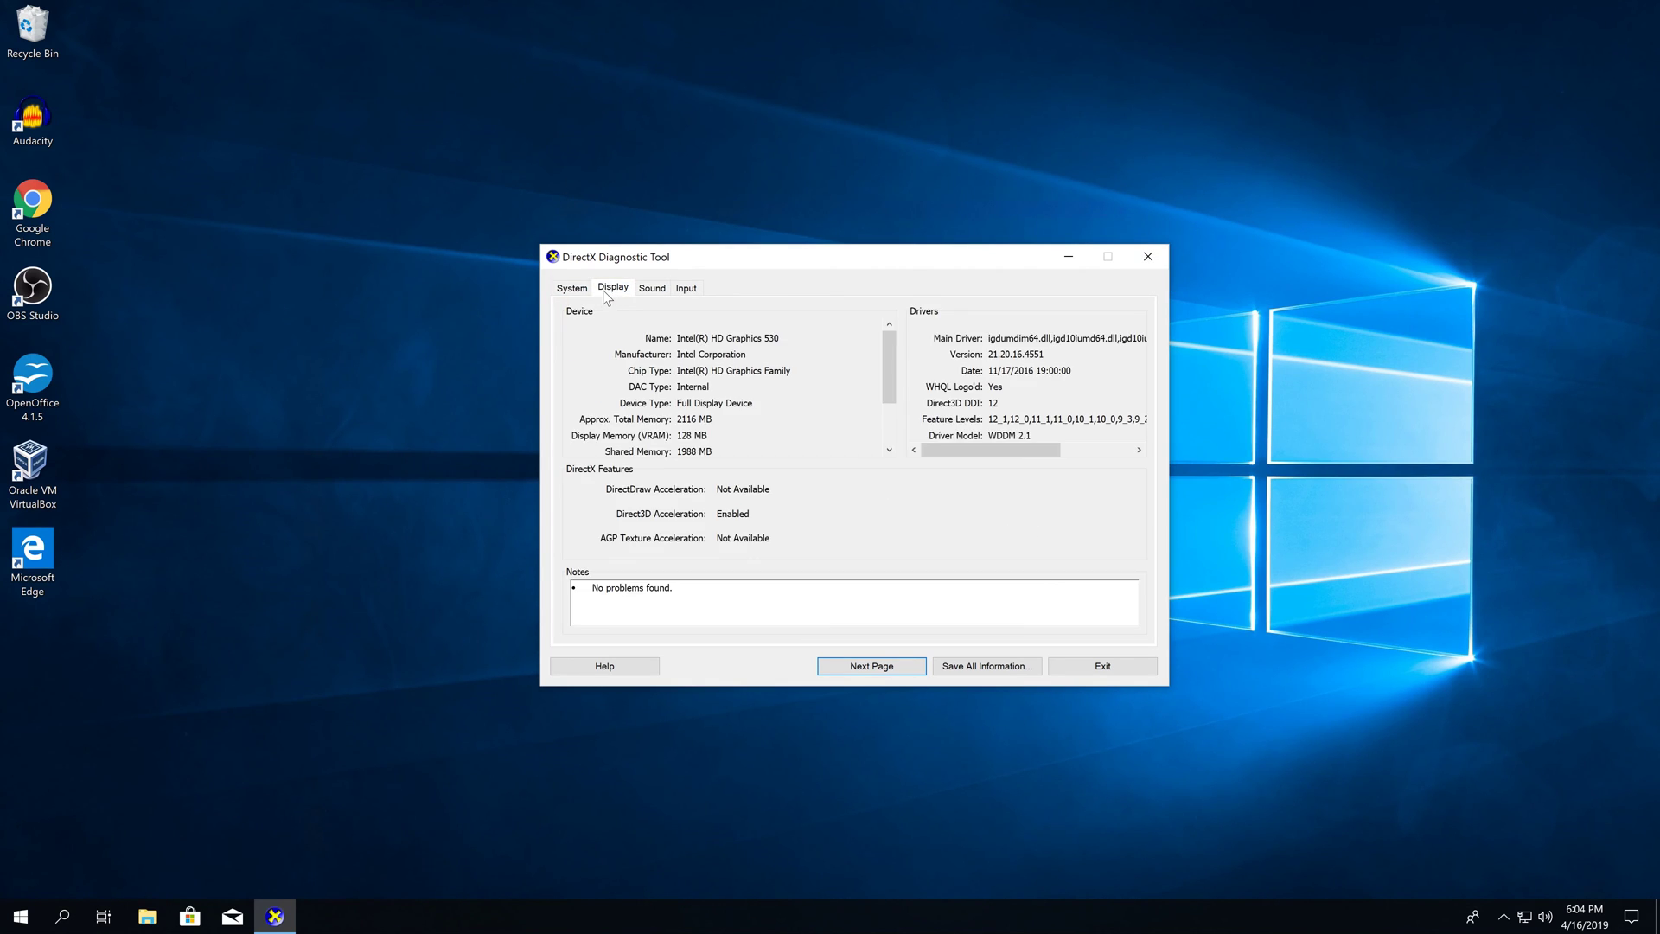
{"action": "left_click", "coordinate": [571, 289]}
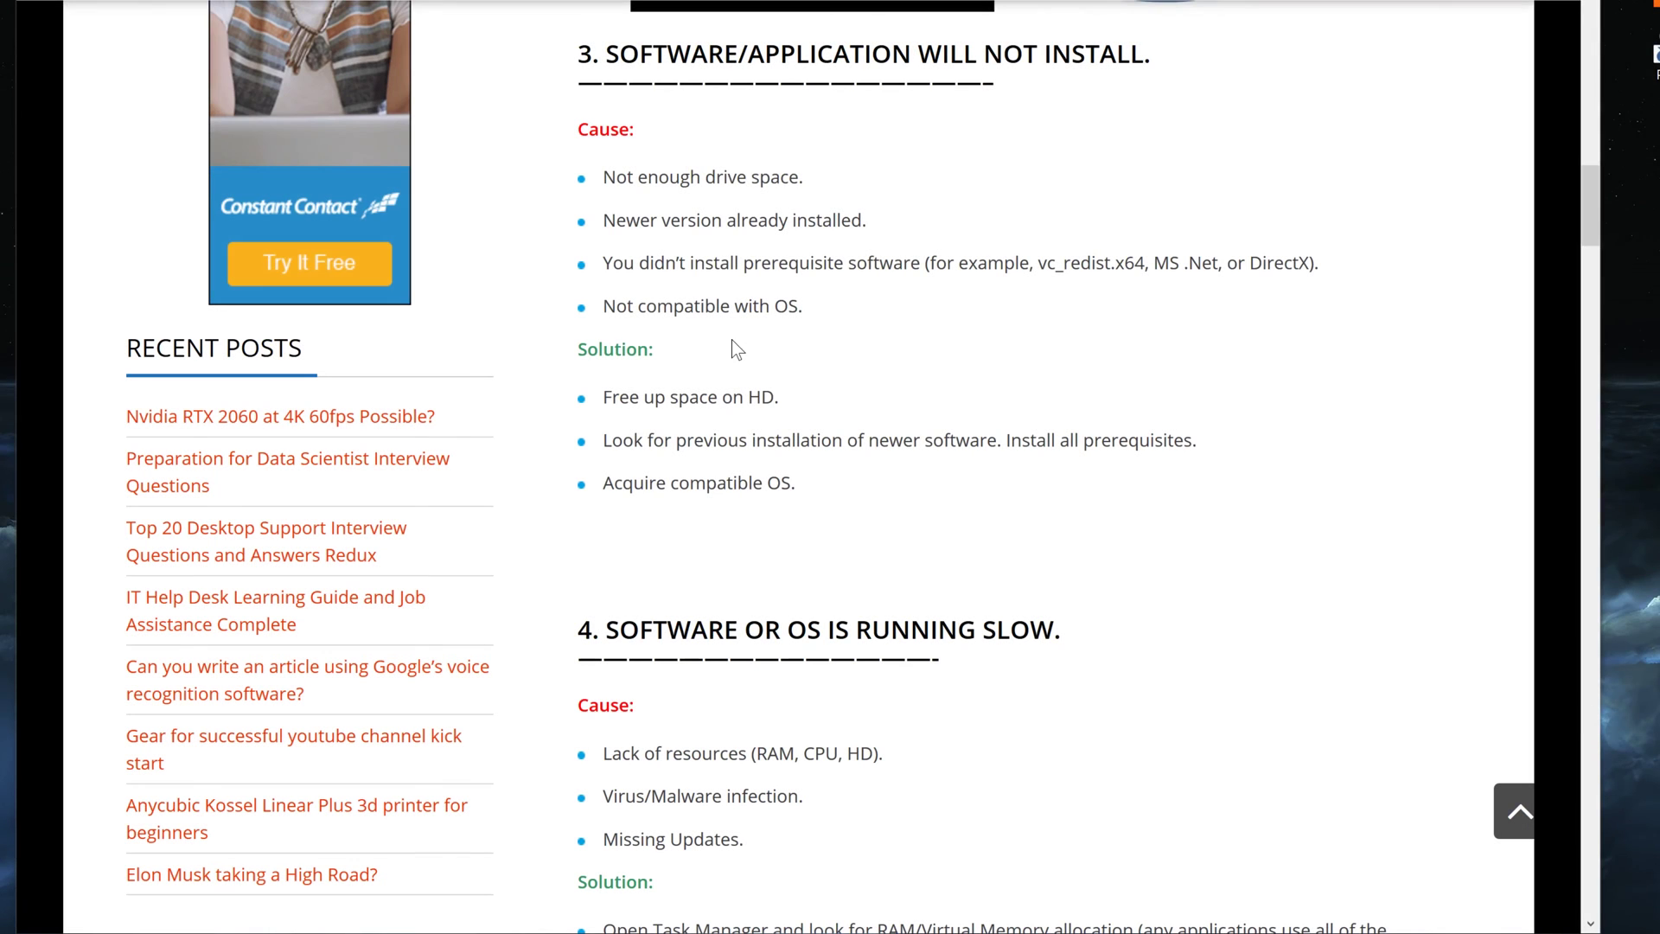
{"action": "left_click_drag", "start_coordinate": [804, 309], "coordinate": [572, 300]}
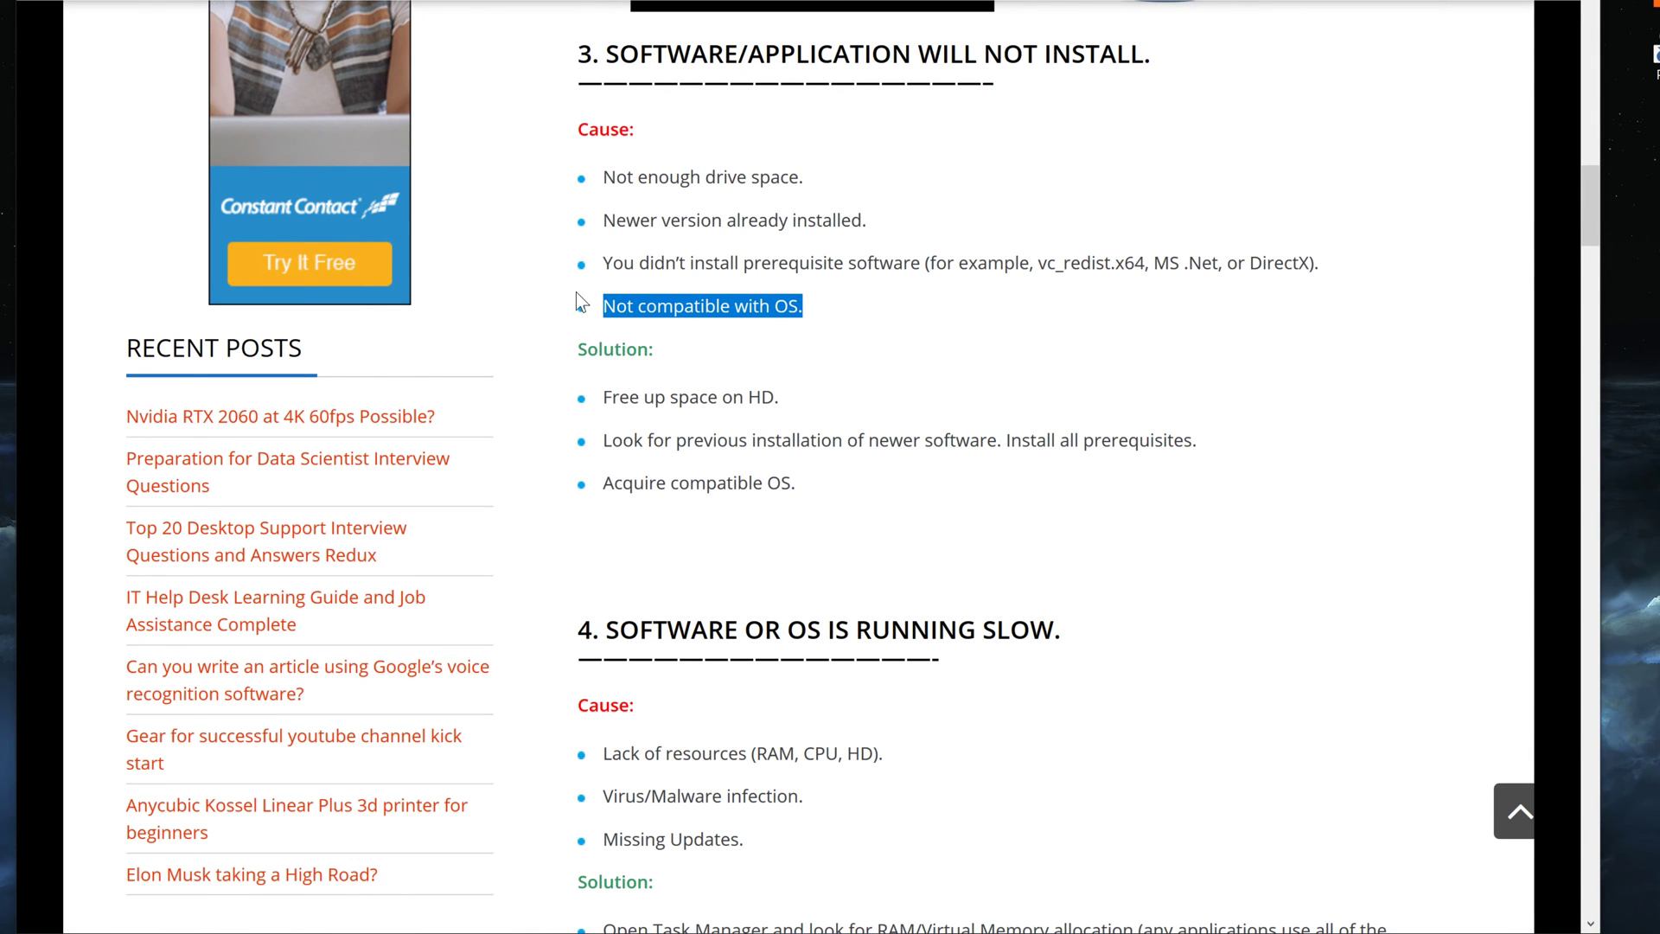
{"action": "left_click", "coordinate": [616, 301]}
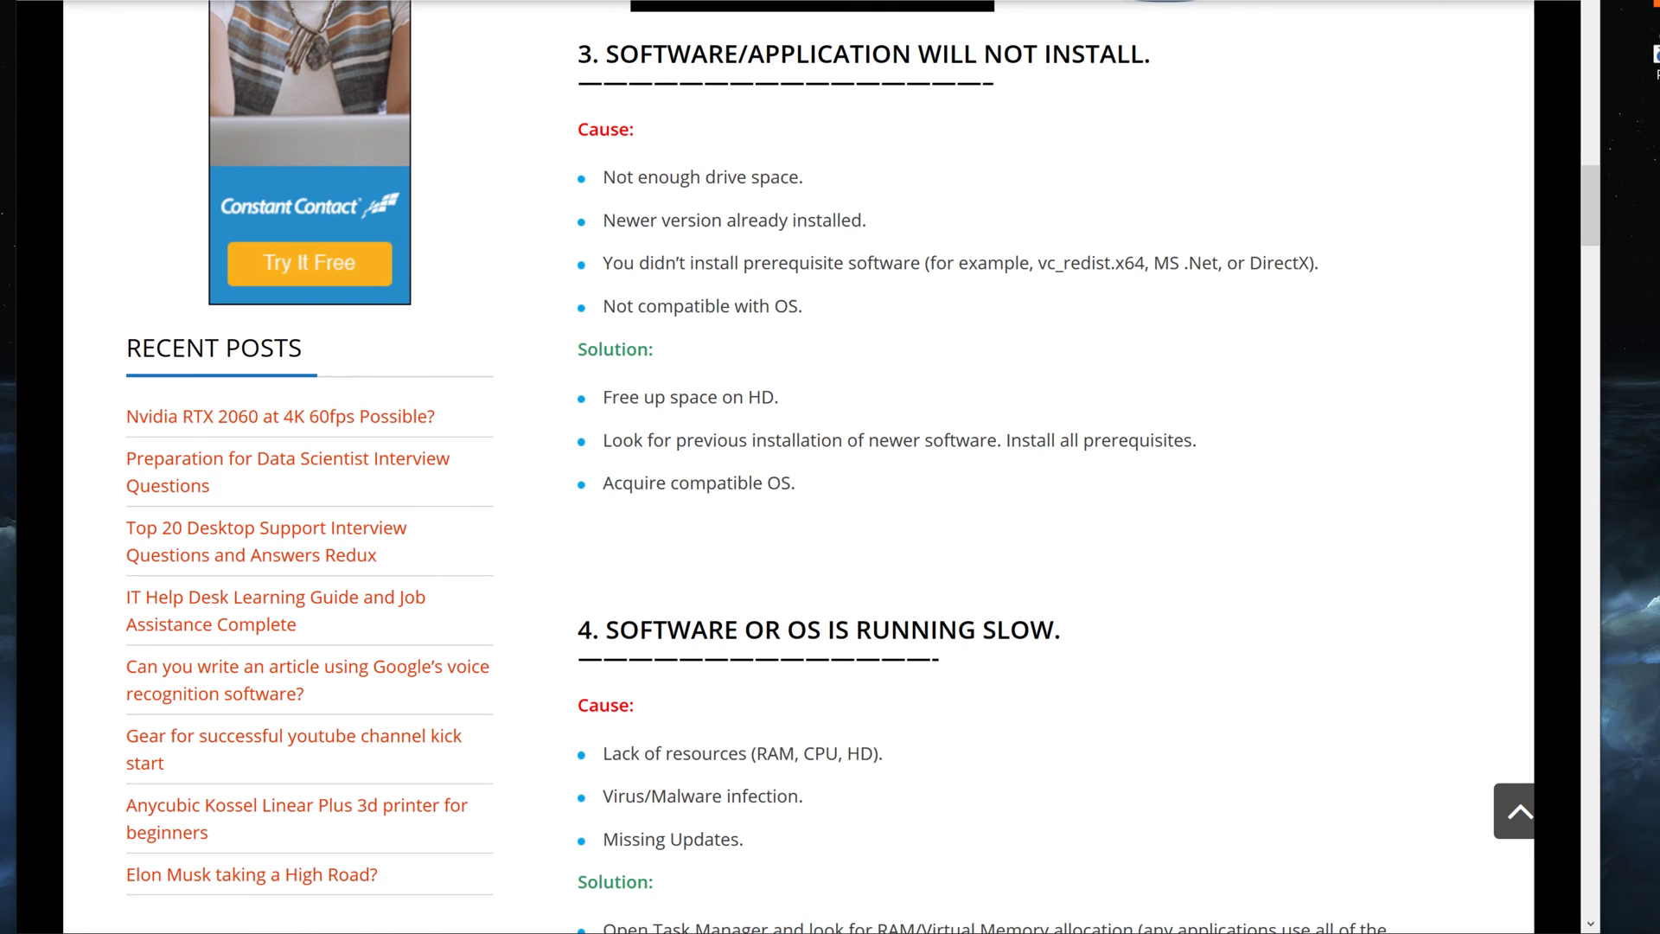
{"action": "left_click_drag", "start_coordinate": [606, 307], "coordinate": [818, 309]}
{"action": "left_click", "coordinate": [830, 313]}
{"action": "left_click_drag", "start_coordinate": [604, 306], "coordinate": [833, 313]}
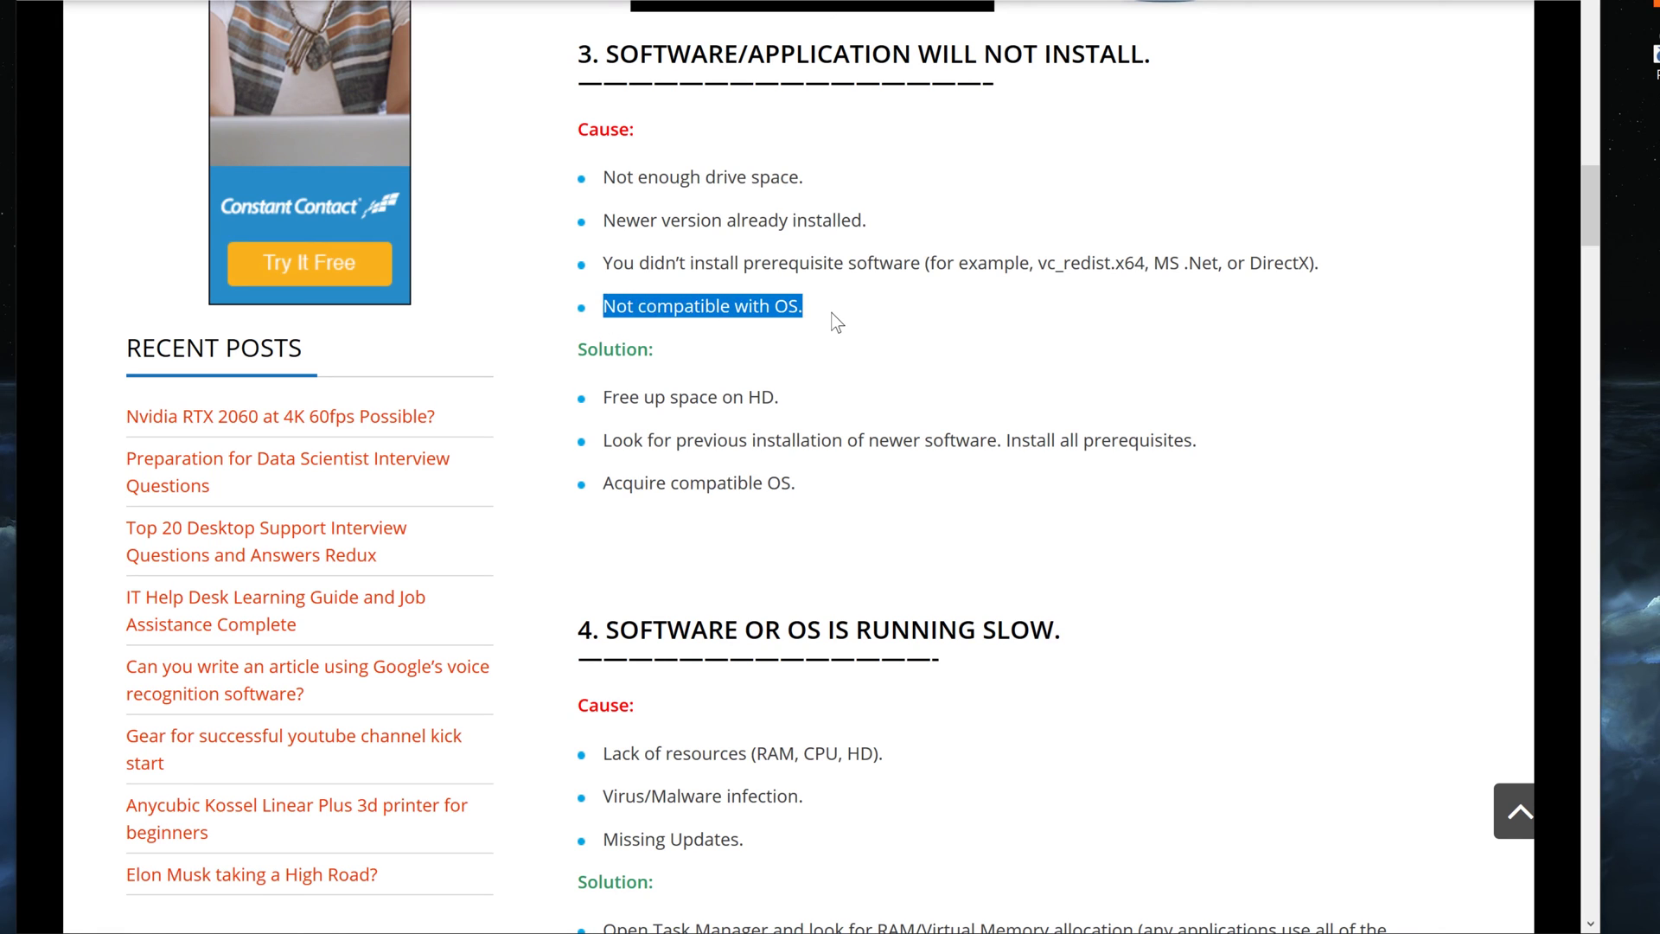
{"action": "left_click", "coordinate": [836, 322]}
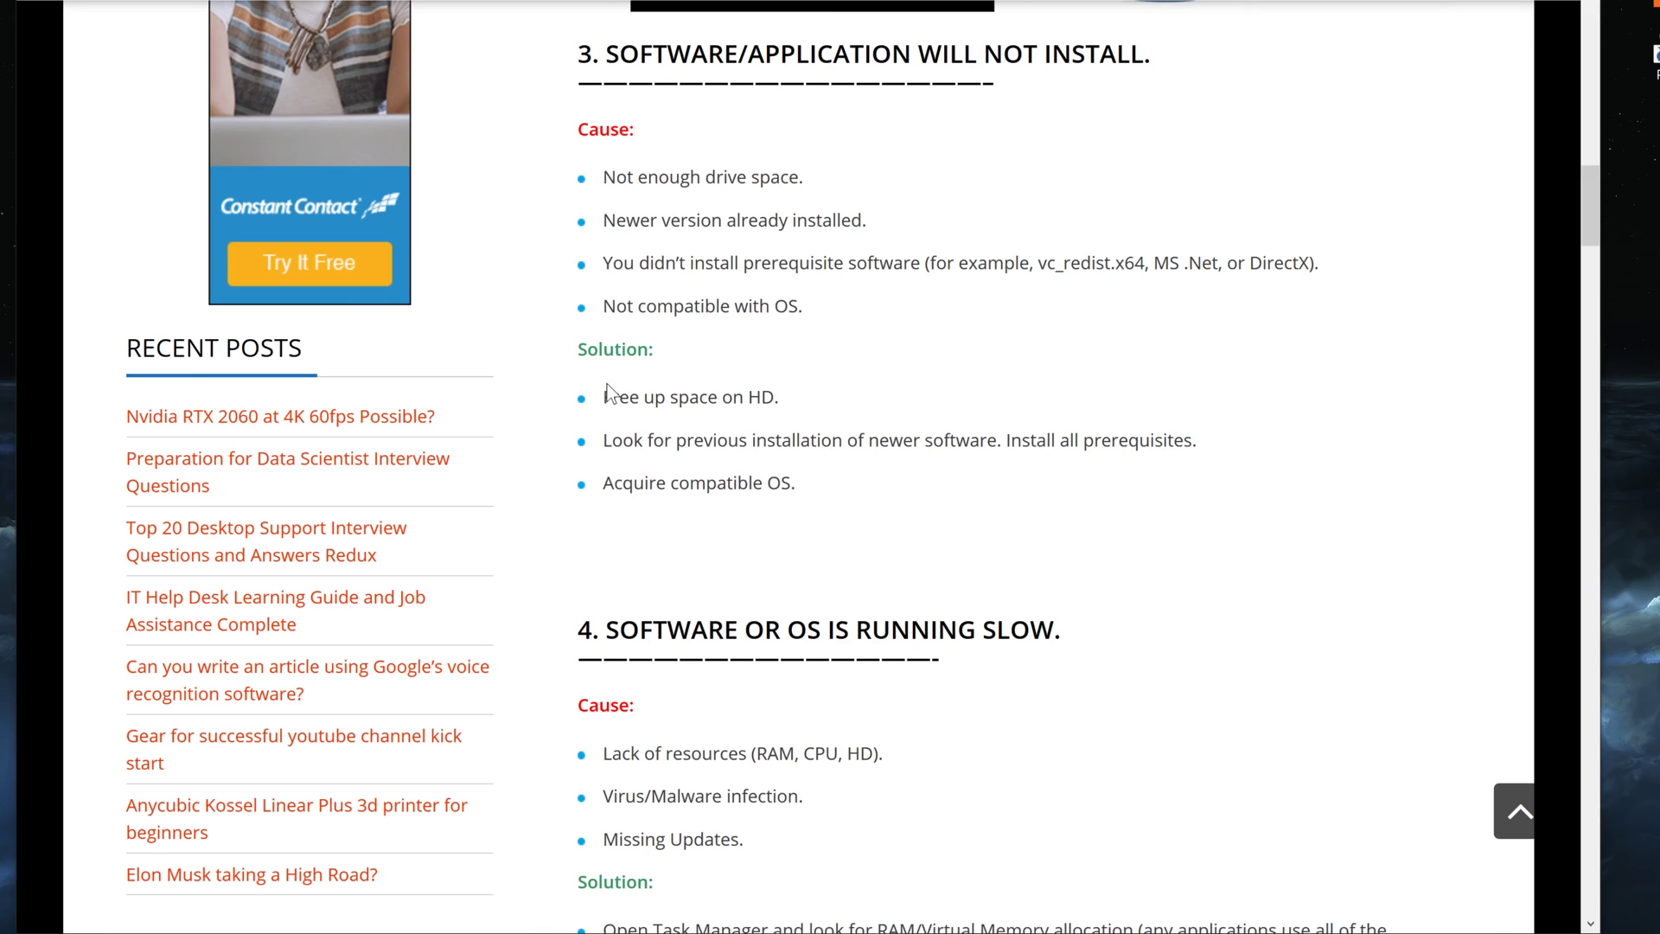
{"action": "left_click_drag", "start_coordinate": [573, 349], "coordinate": [654, 347]}
{"action": "left_click_drag", "start_coordinate": [748, 397], "coordinate": [594, 398]}
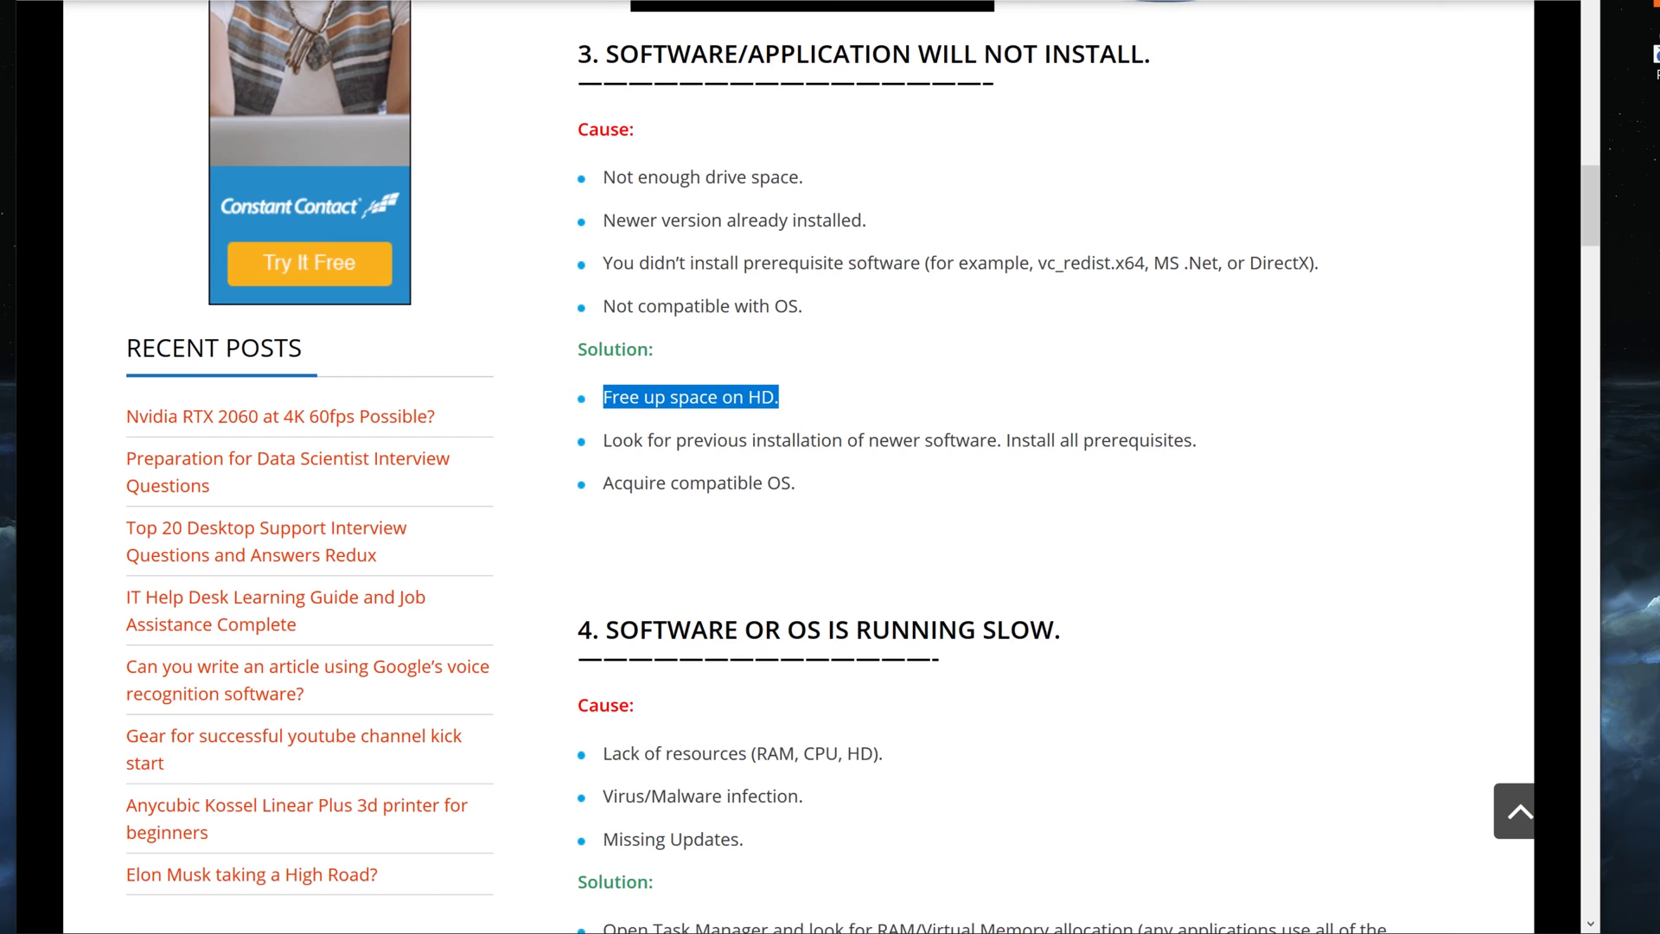
{"action": "left_click", "coordinate": [588, 400]}
{"action": "left_click_drag", "start_coordinate": [811, 183], "coordinate": [588, 178]}
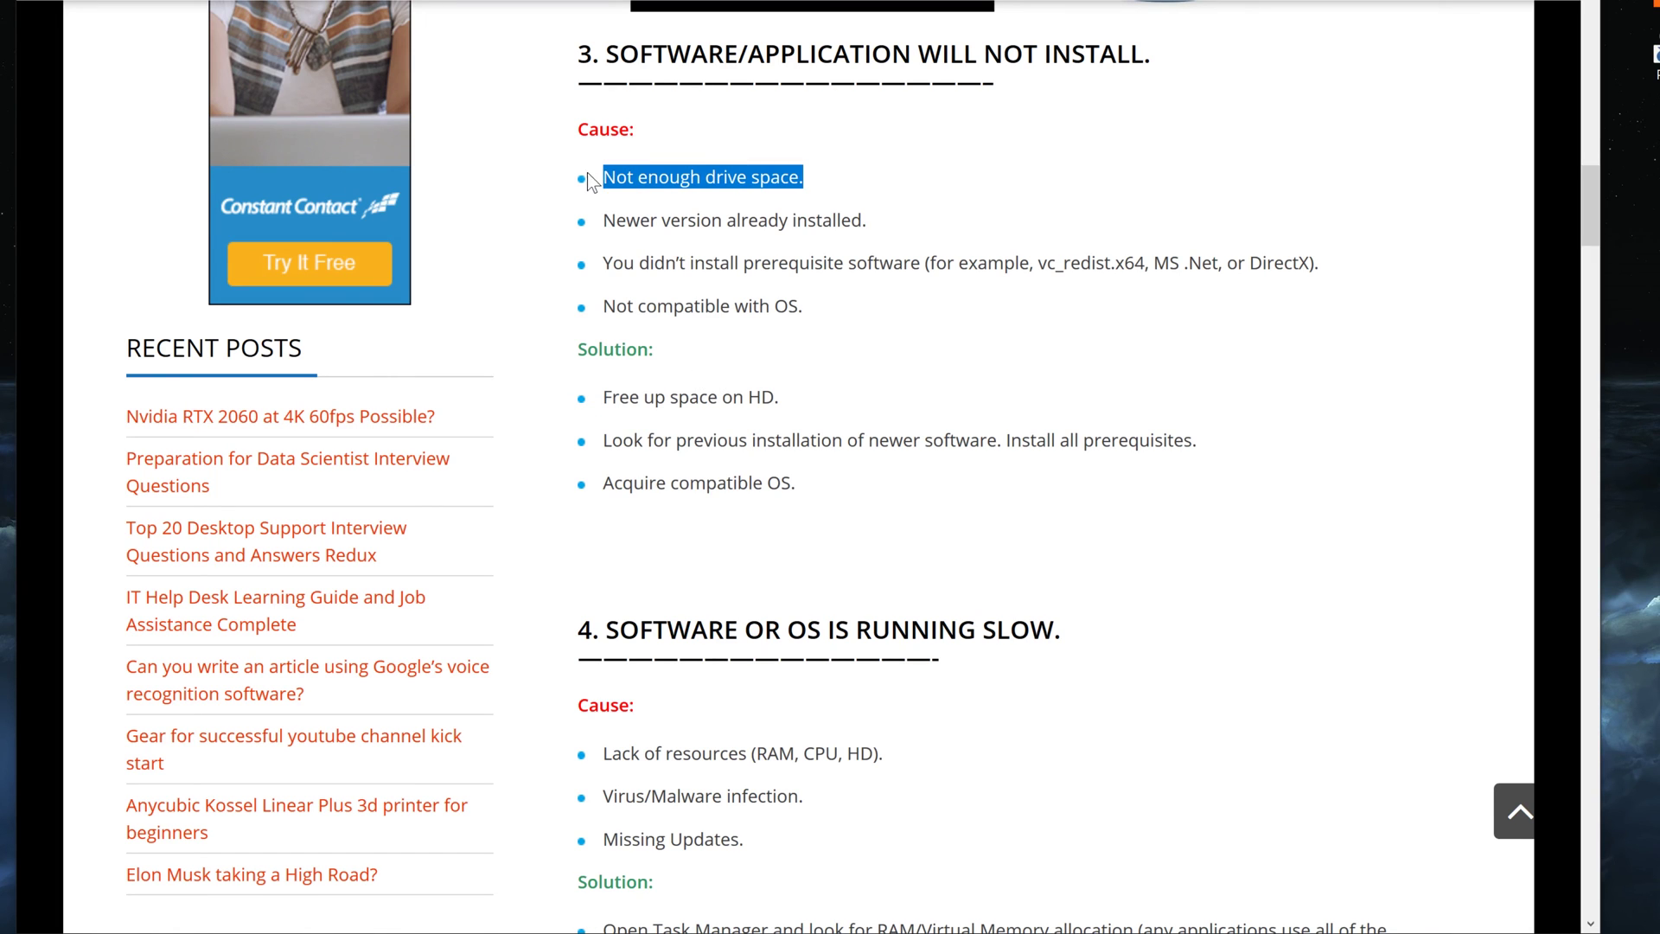
{"action": "left_click_drag", "start_coordinate": [788, 400], "coordinate": [749, 400]}
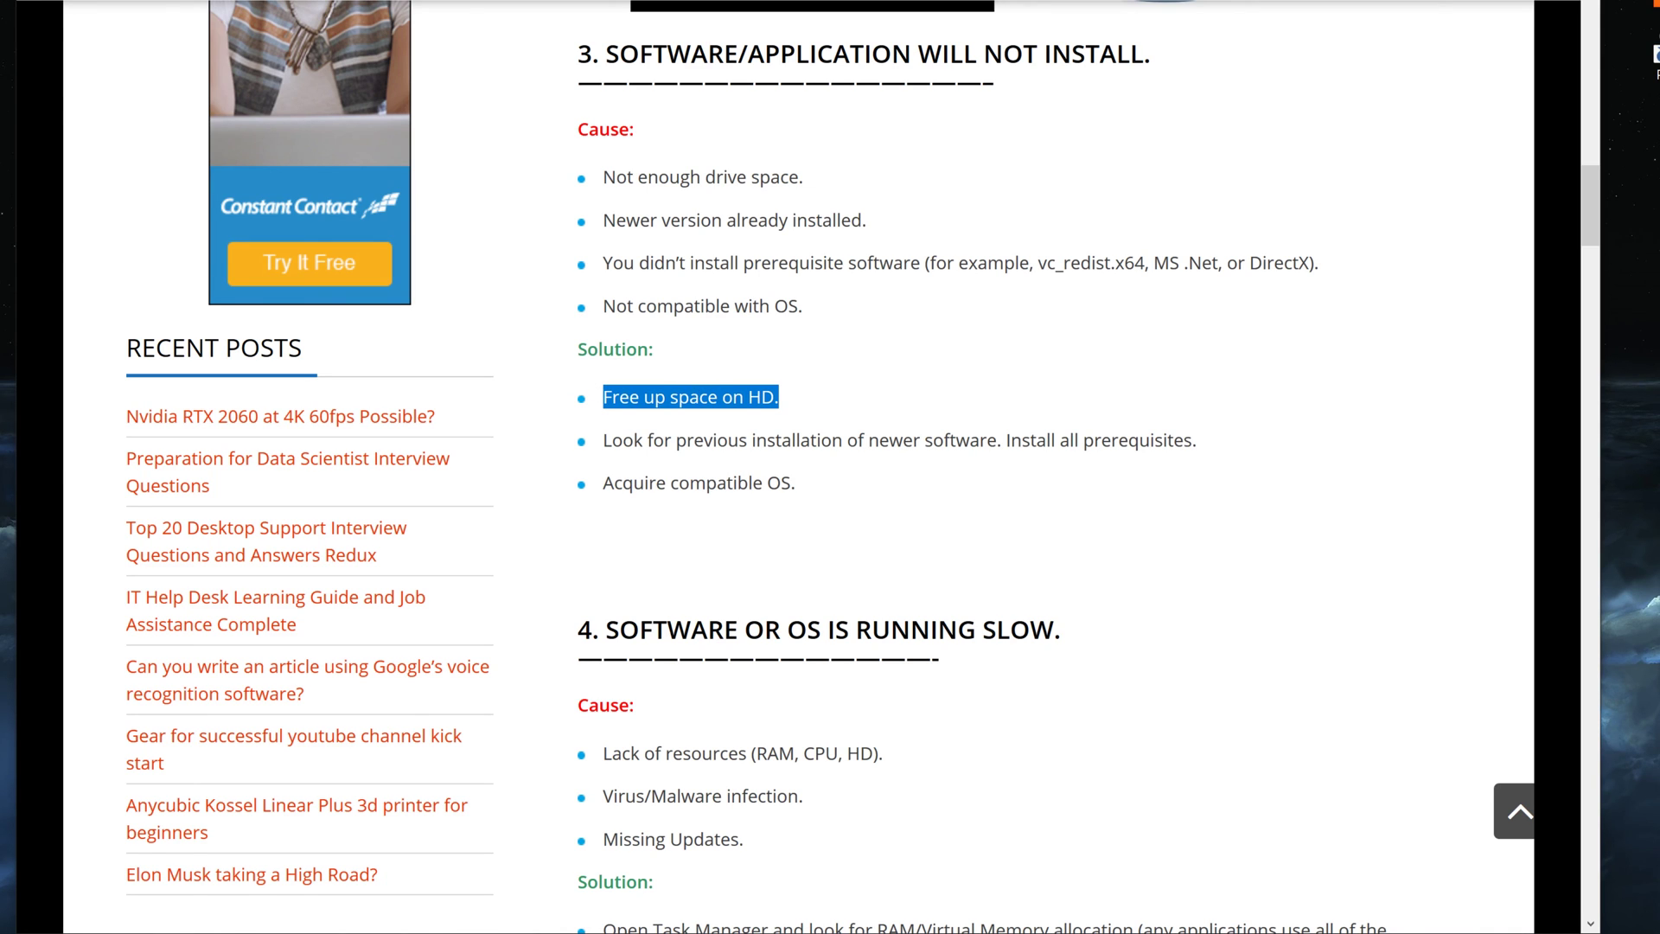
{"action": "left_click", "coordinate": [648, 433]}
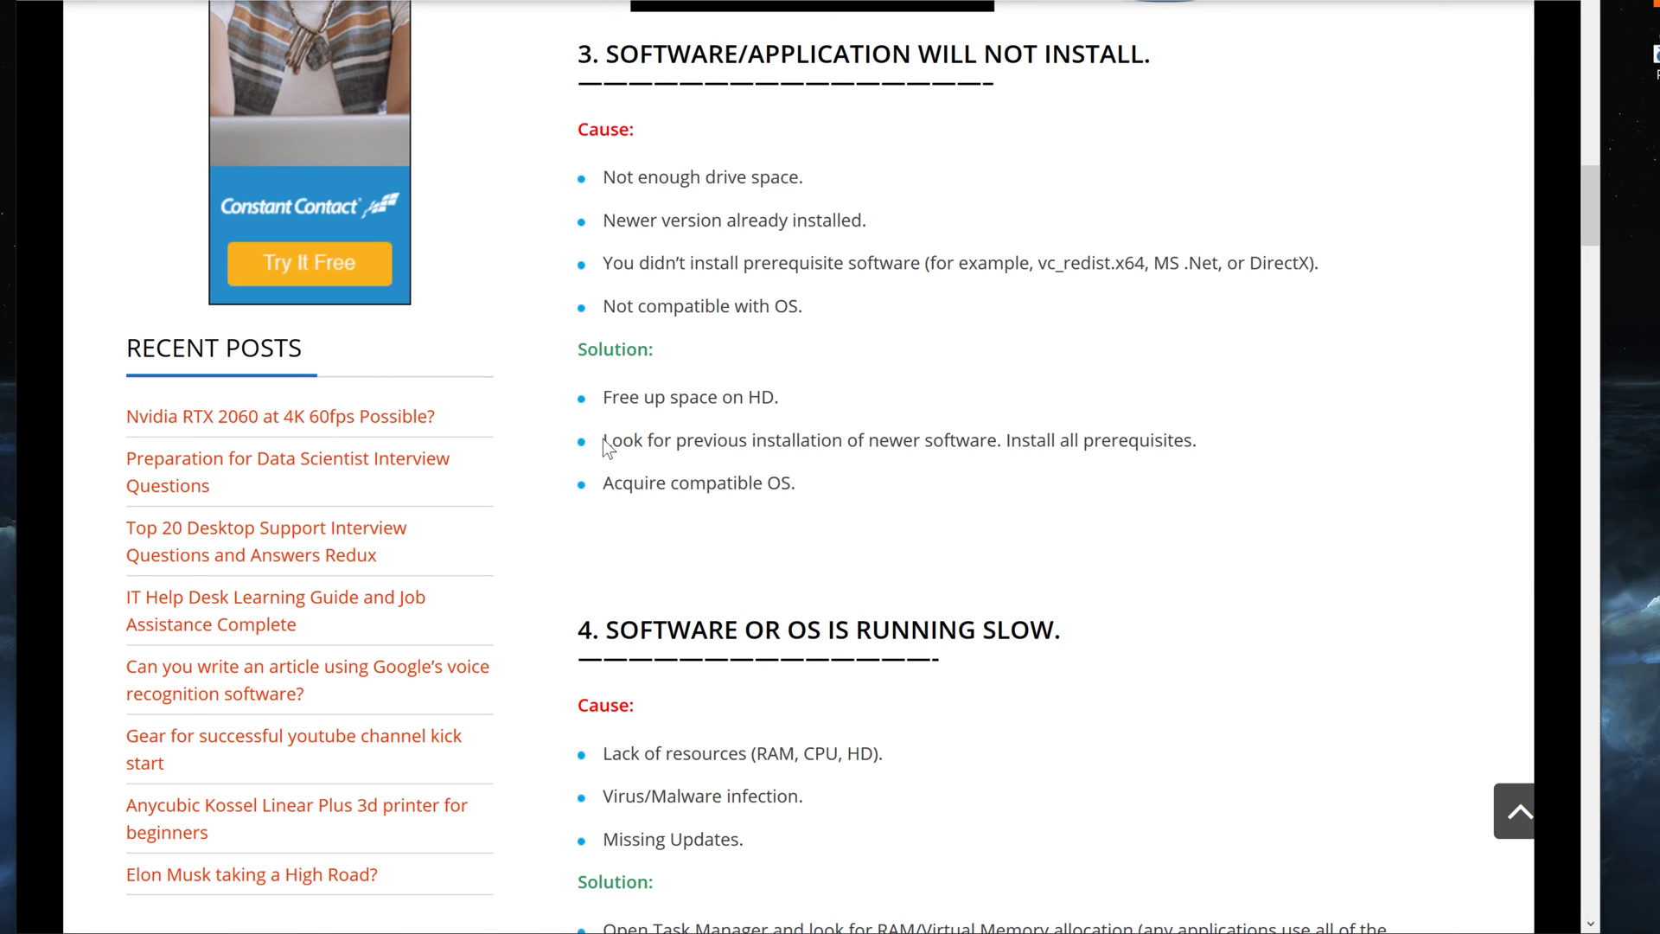
{"action": "left_click_drag", "start_coordinate": [602, 440], "coordinate": [1217, 443]}
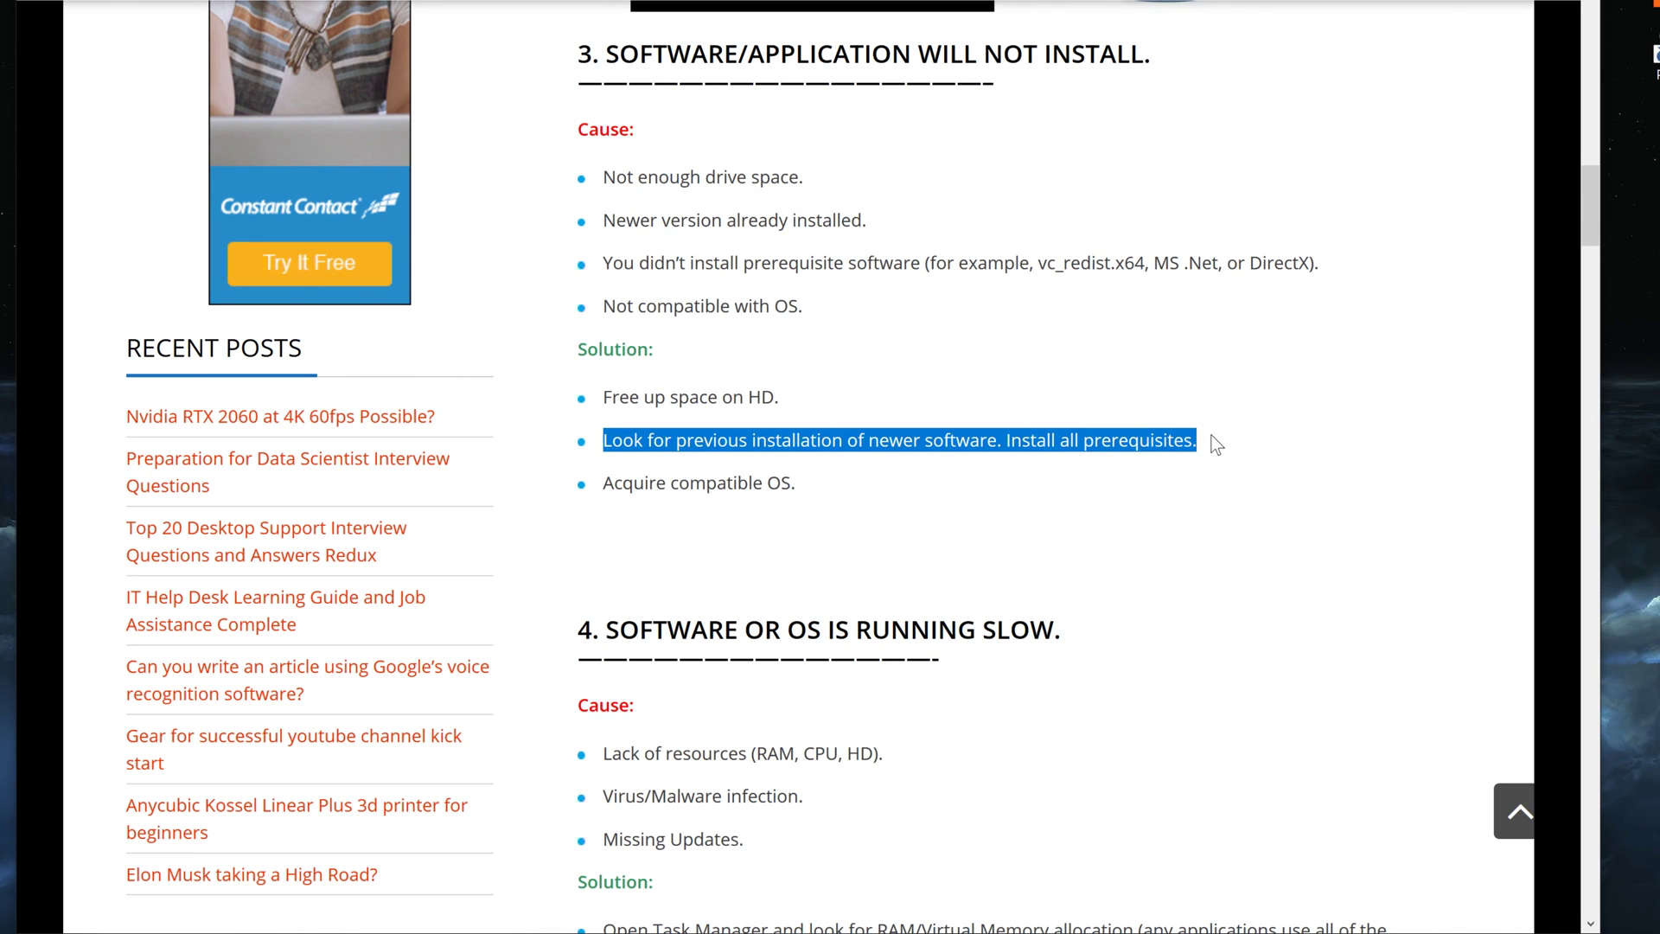
{"action": "left_click_drag", "start_coordinate": [867, 223], "coordinate": [592, 211]}
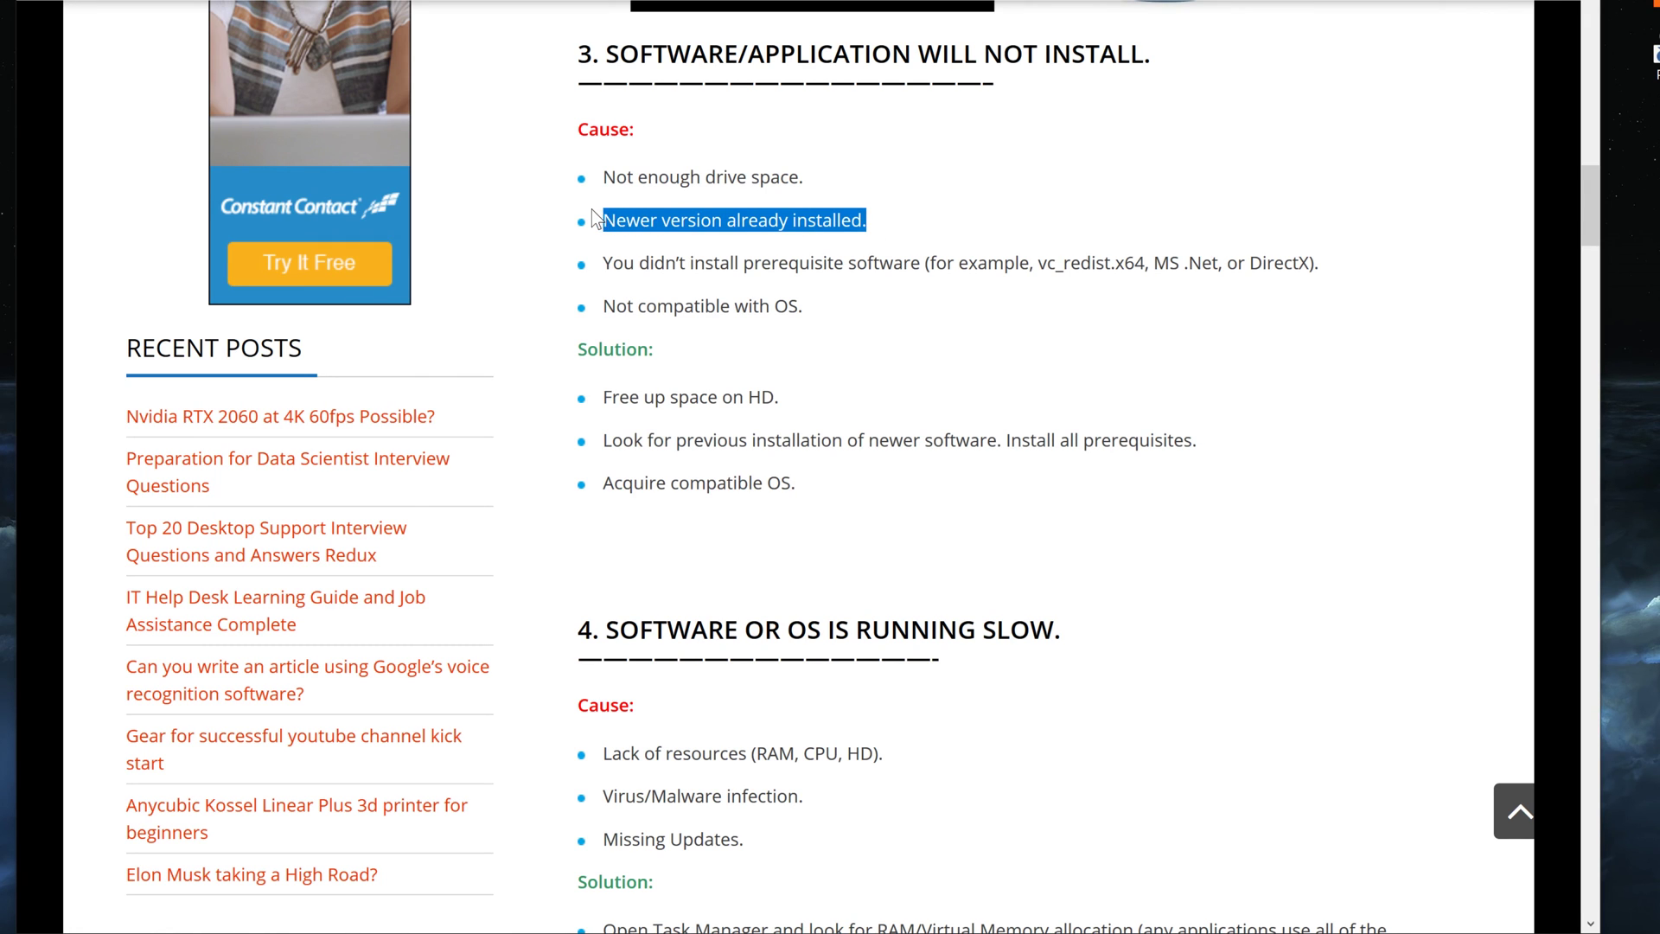
{"action": "left_click", "coordinate": [662, 459]}
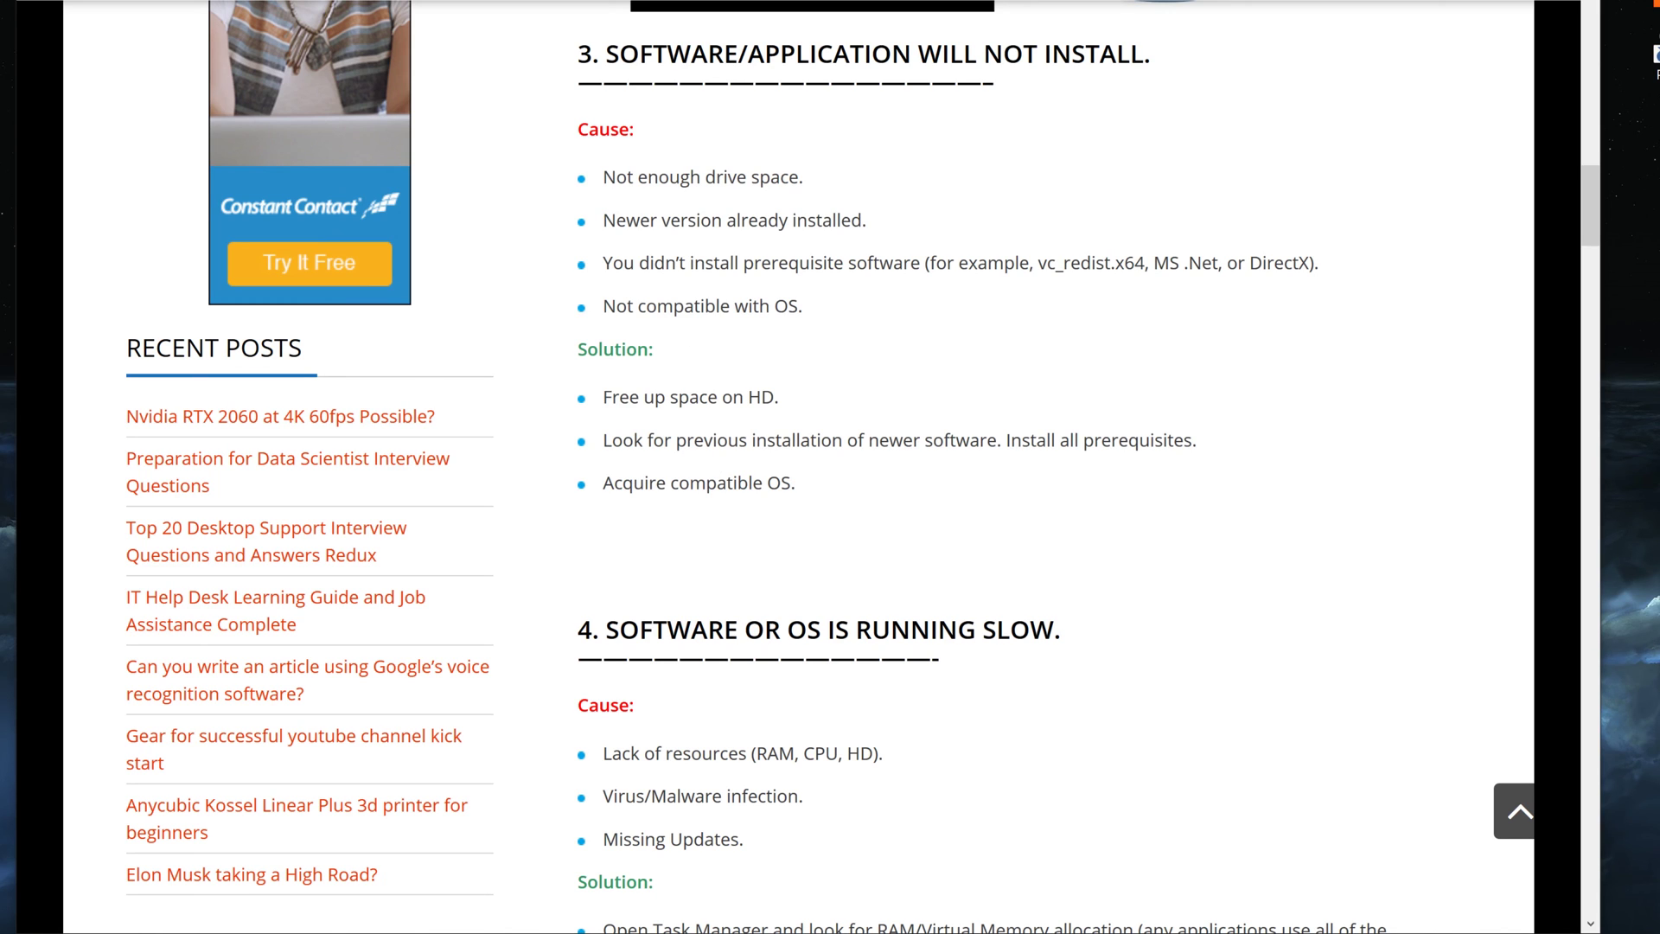
{"action": "left_click_drag", "start_coordinate": [1005, 442], "coordinate": [1201, 445]}
{"action": "left_click", "coordinate": [1201, 445]}
{"action": "left_click_drag", "start_coordinate": [603, 263], "coordinate": [1333, 262]}
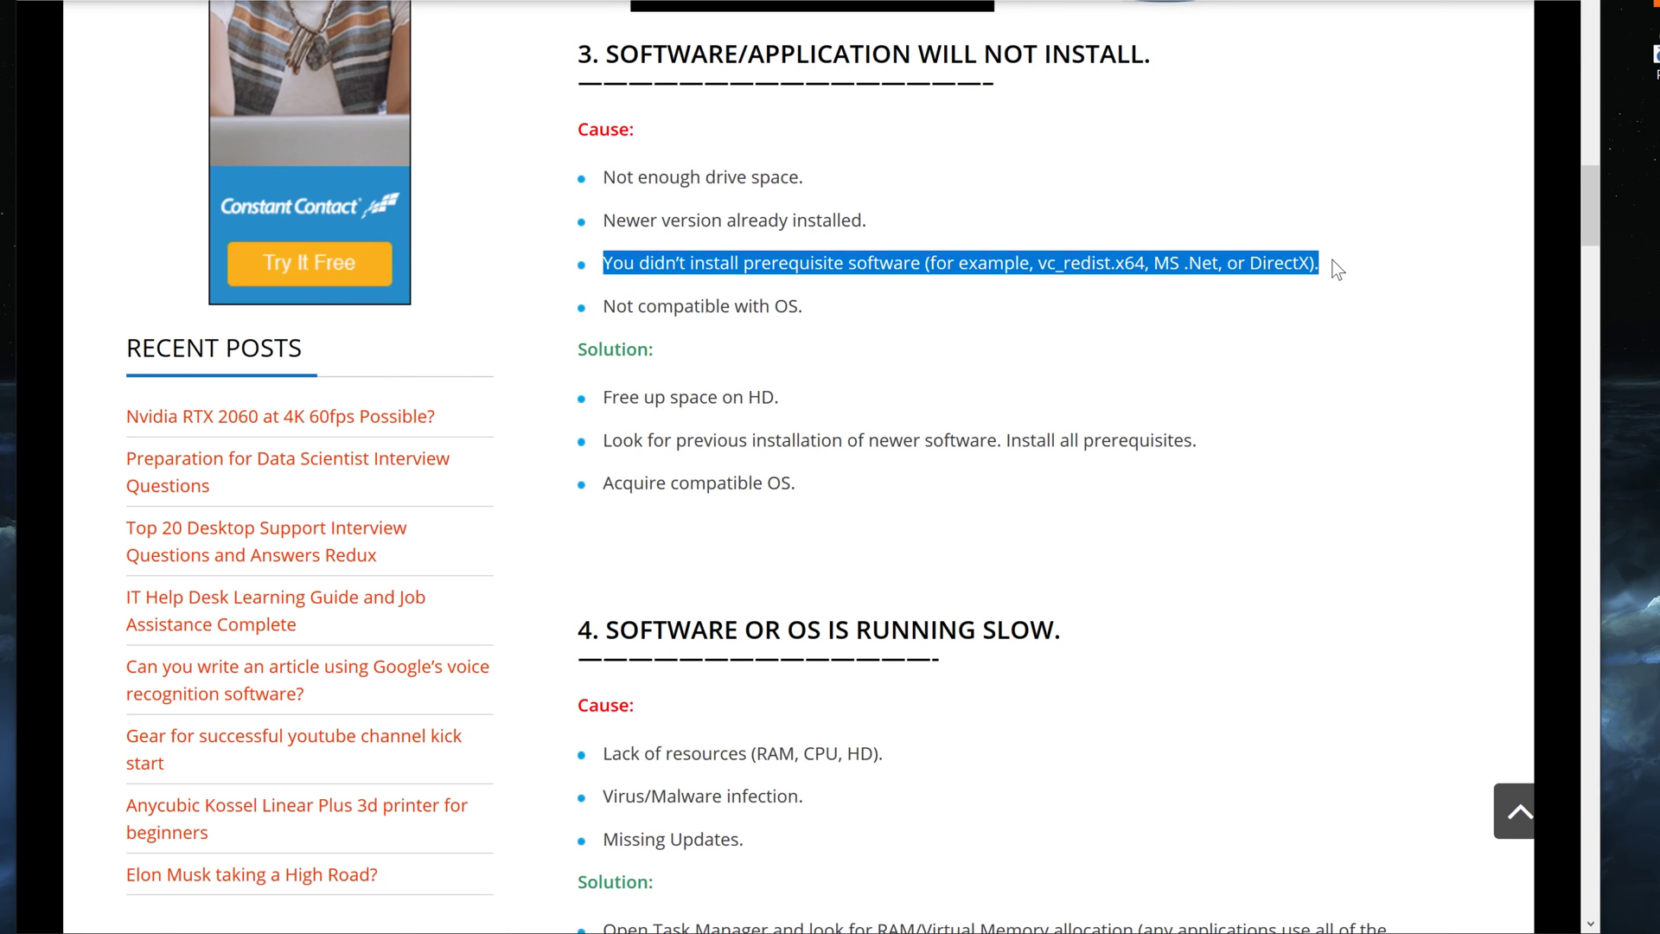
{"action": "left_click", "coordinate": [1145, 398]}
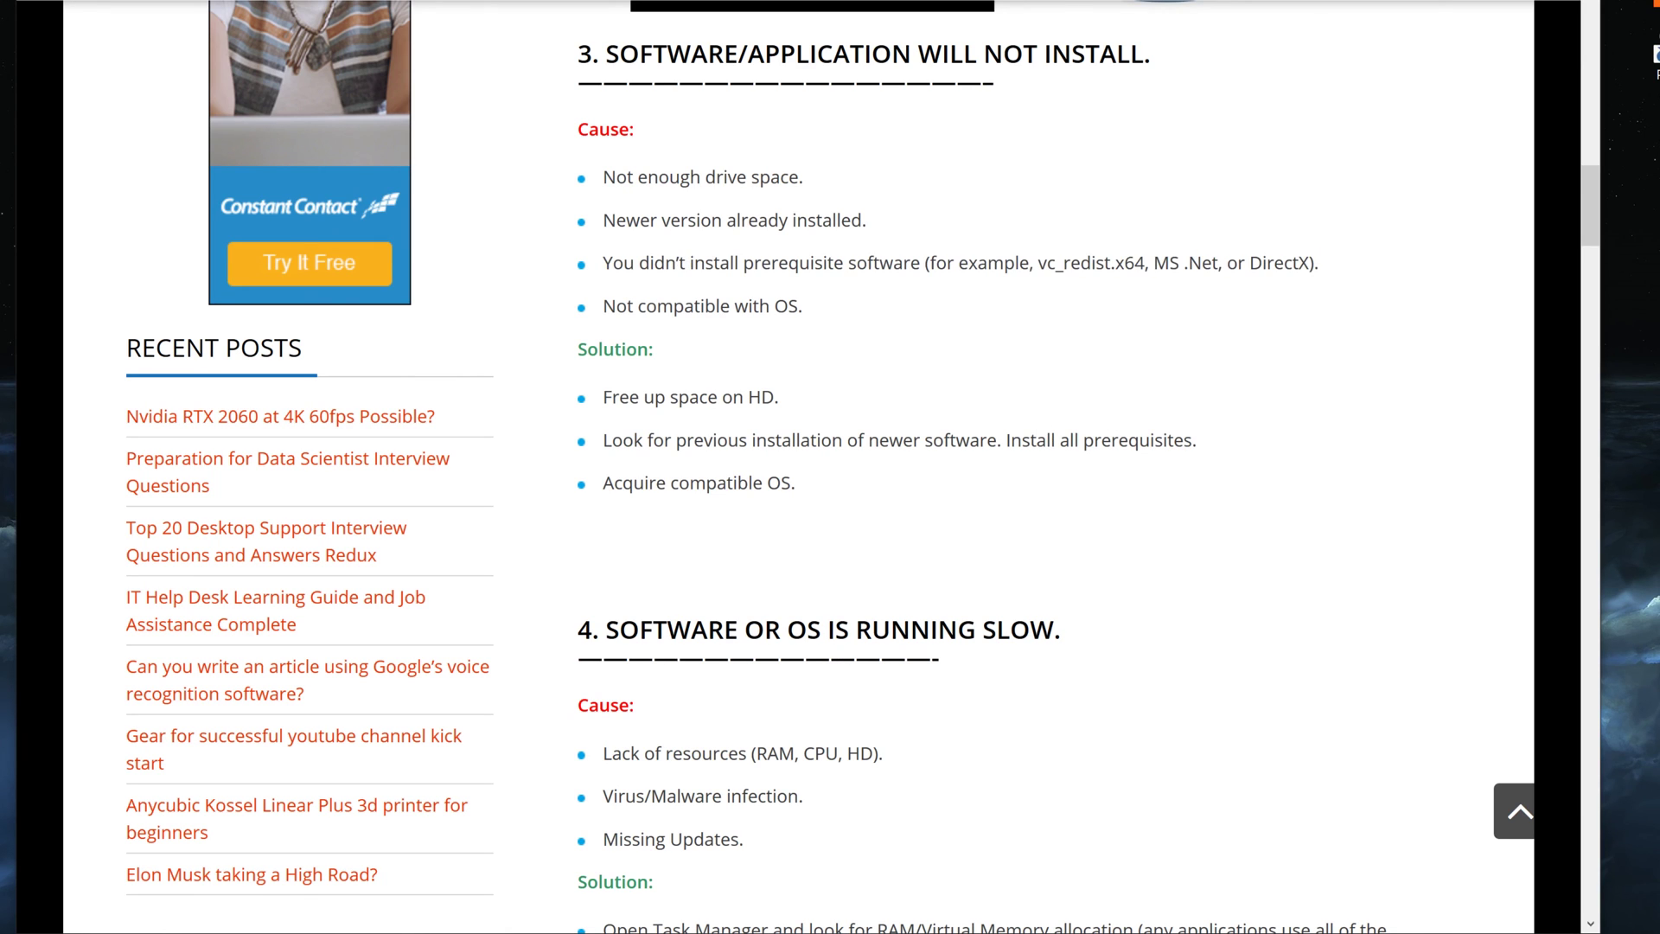
{"action": "left_click_drag", "start_coordinate": [1002, 441], "coordinate": [1199, 441]}
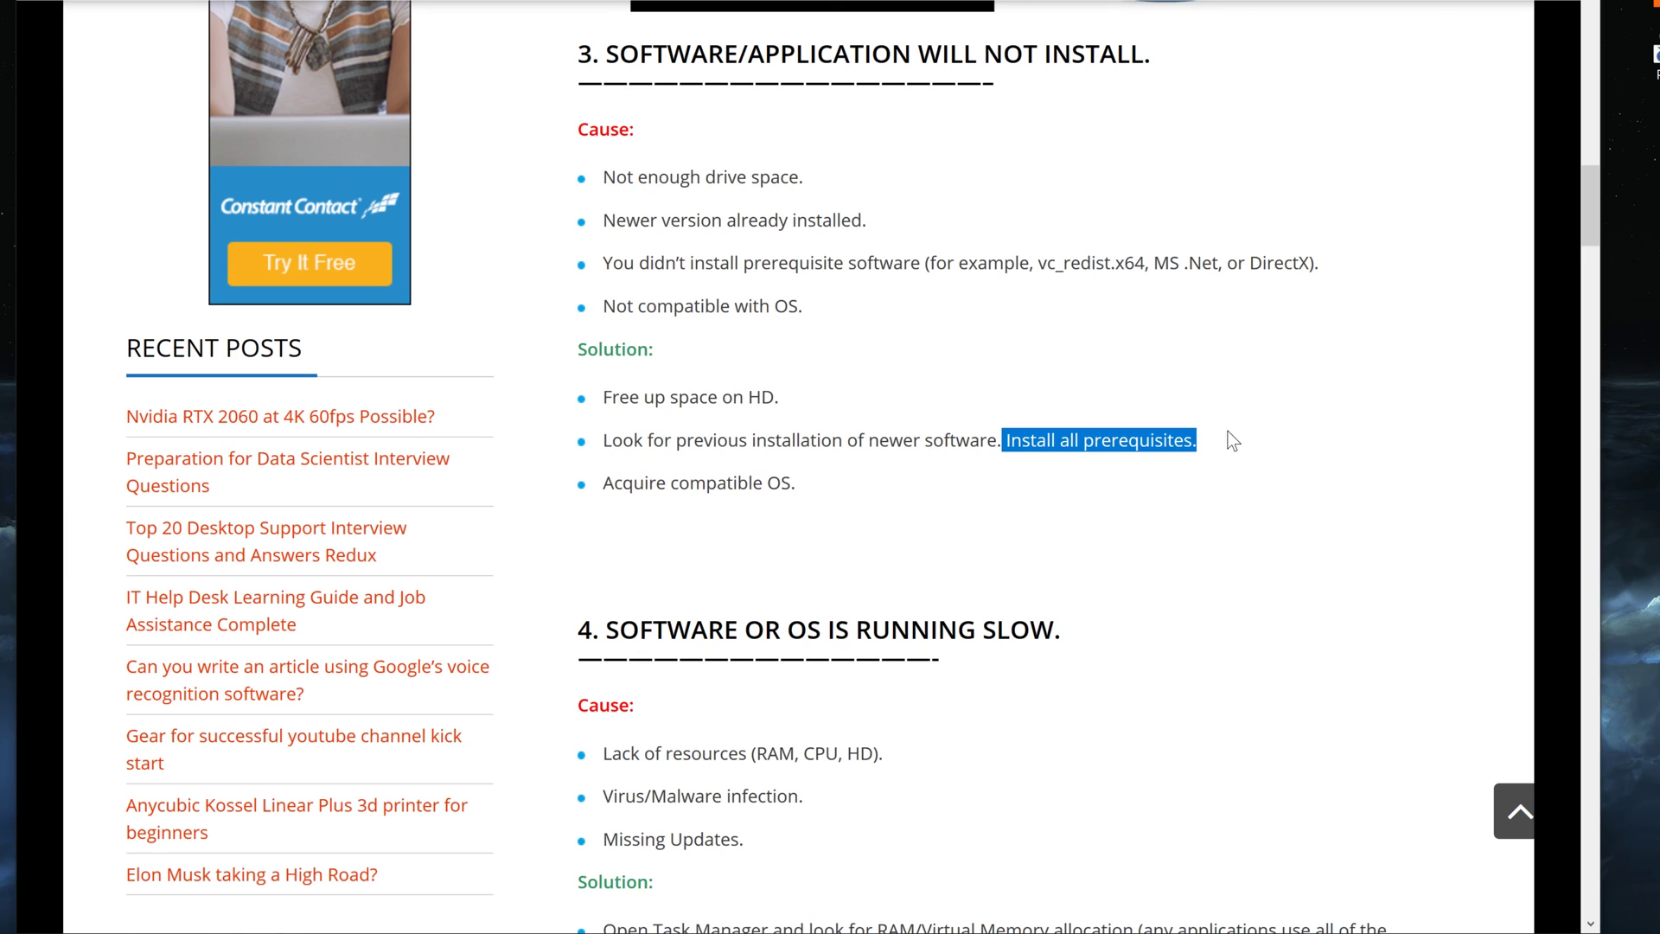
{"action": "left_click", "coordinate": [1208, 439]}
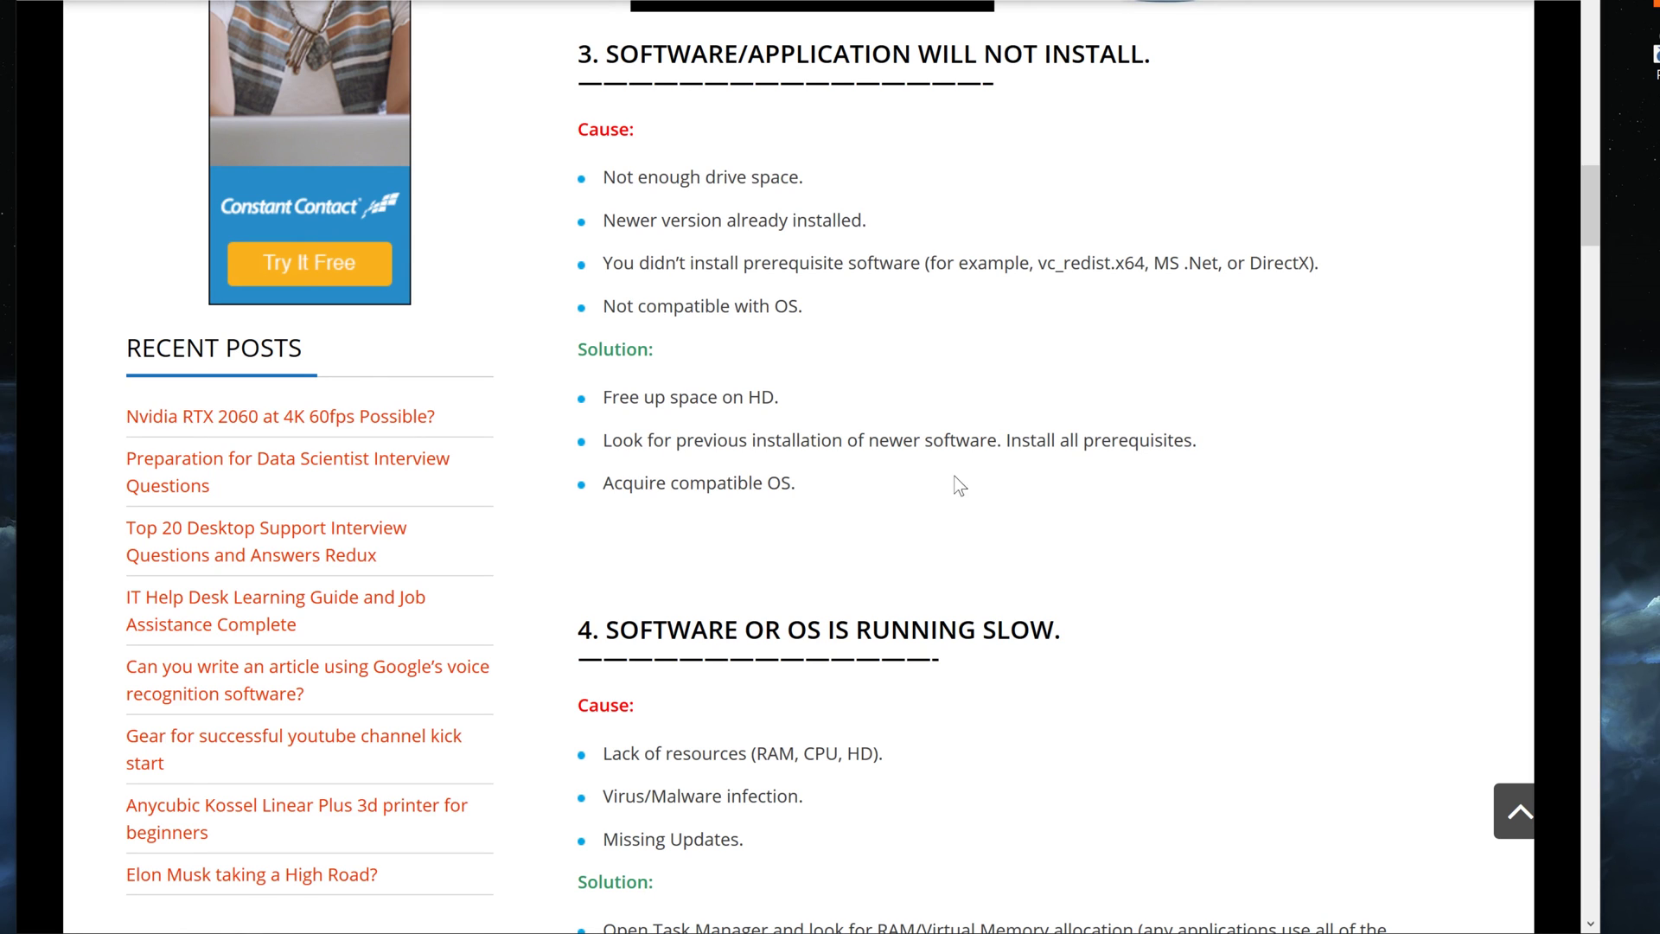
{"action": "left_click_drag", "start_coordinate": [795, 483], "coordinate": [566, 480]}
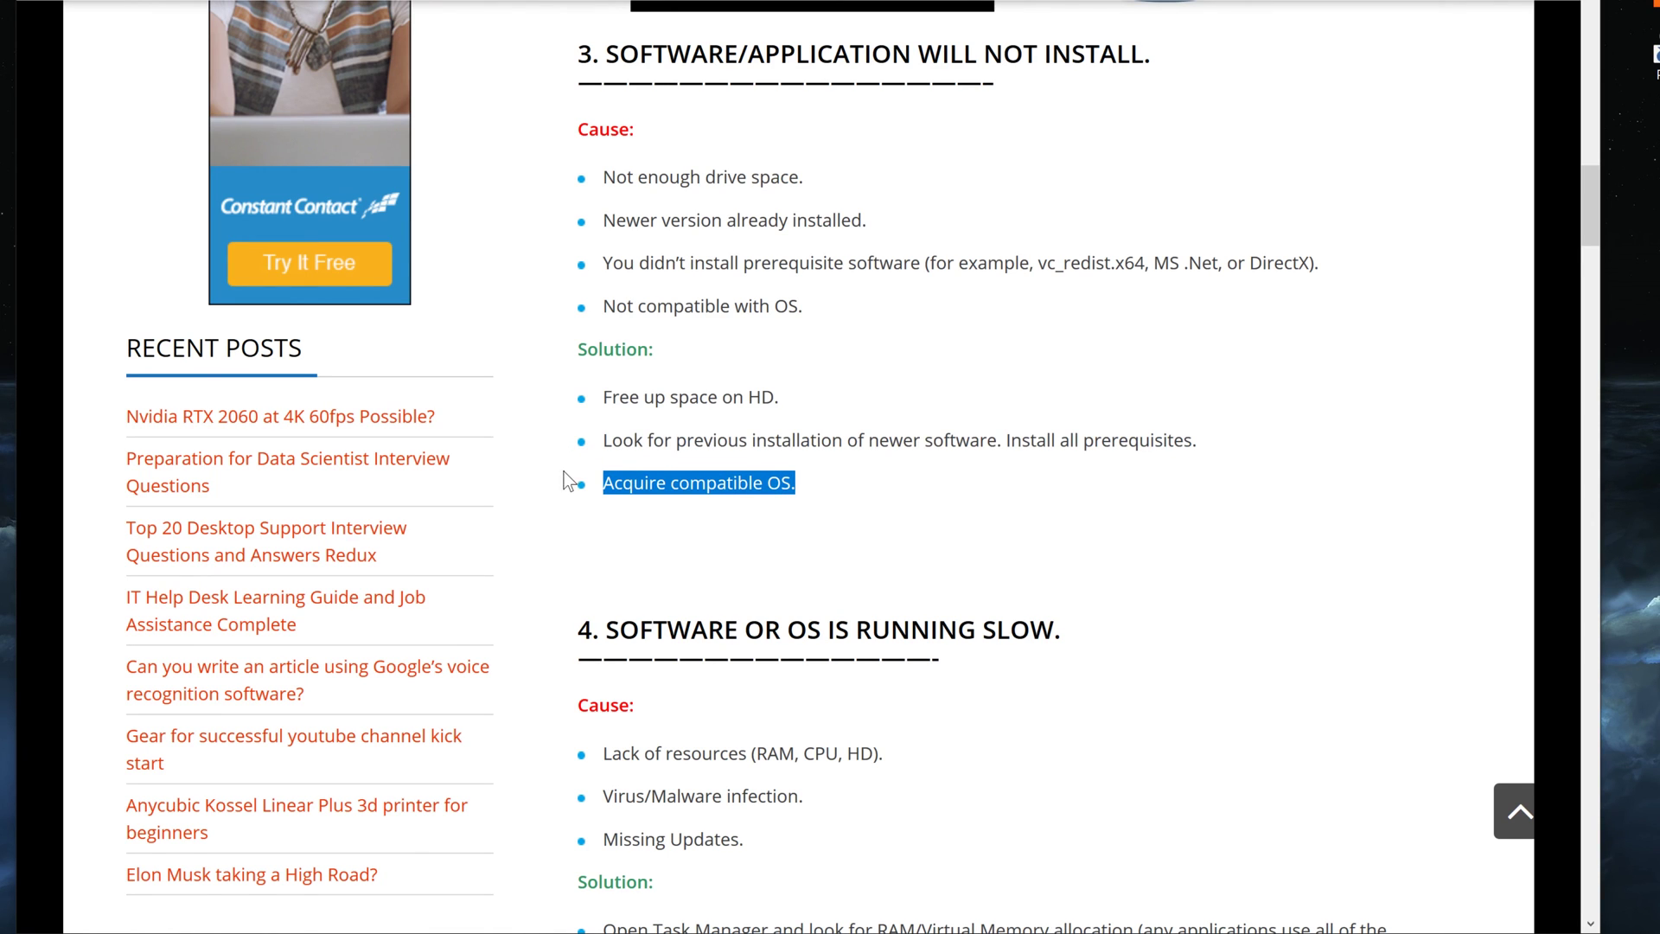
{"action": "left_click", "coordinate": [728, 320]}
{"action": "left_click_drag", "start_coordinate": [808, 313], "coordinate": [599, 294]}
{"action": "left_click", "coordinate": [837, 310]}
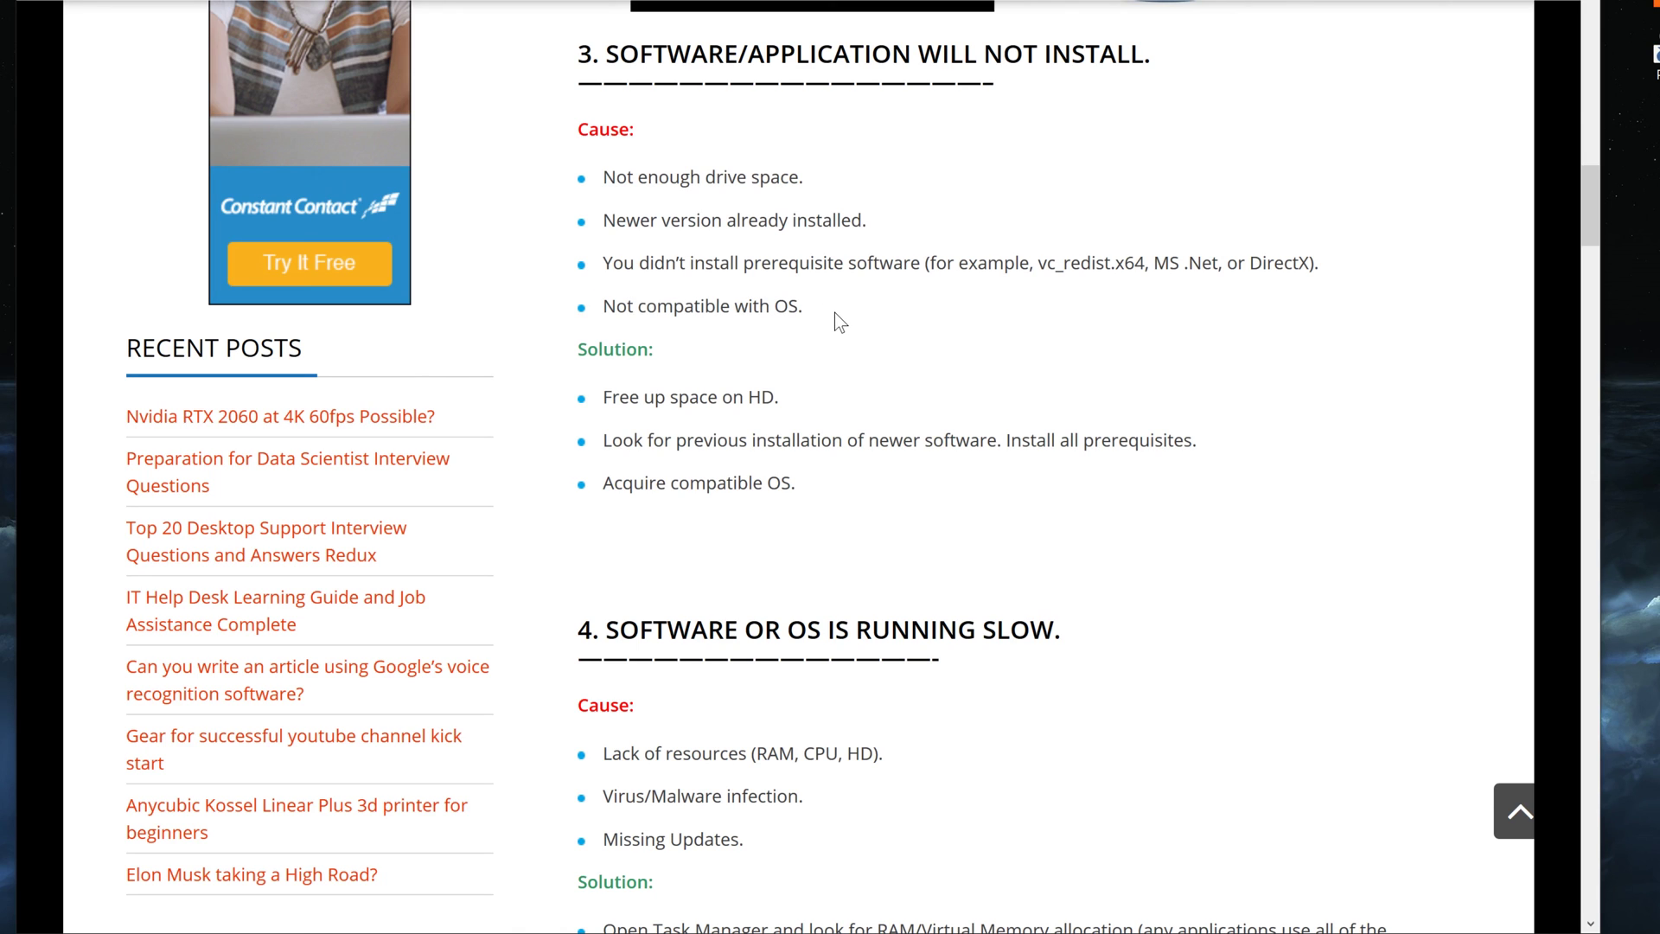